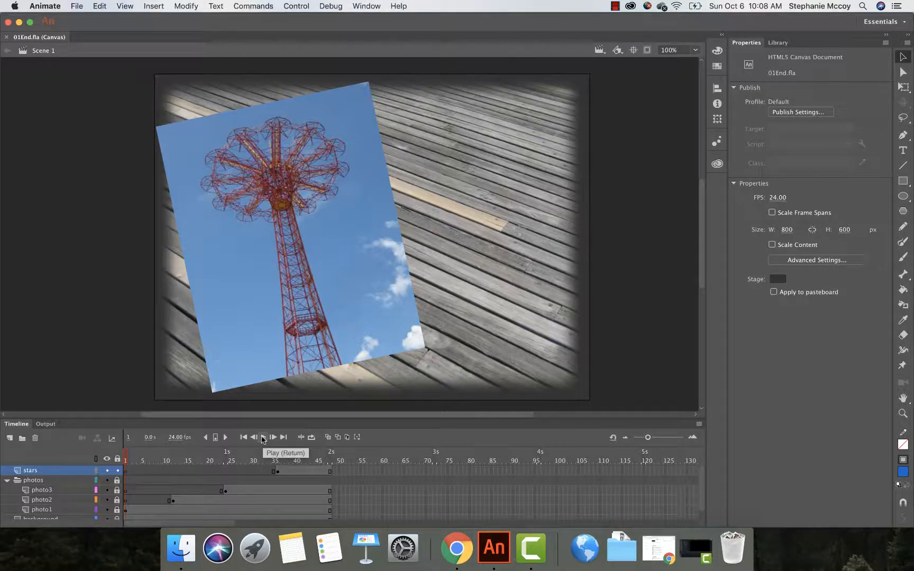
Step: Play the finished 01End animation and close its document
click(263, 437)
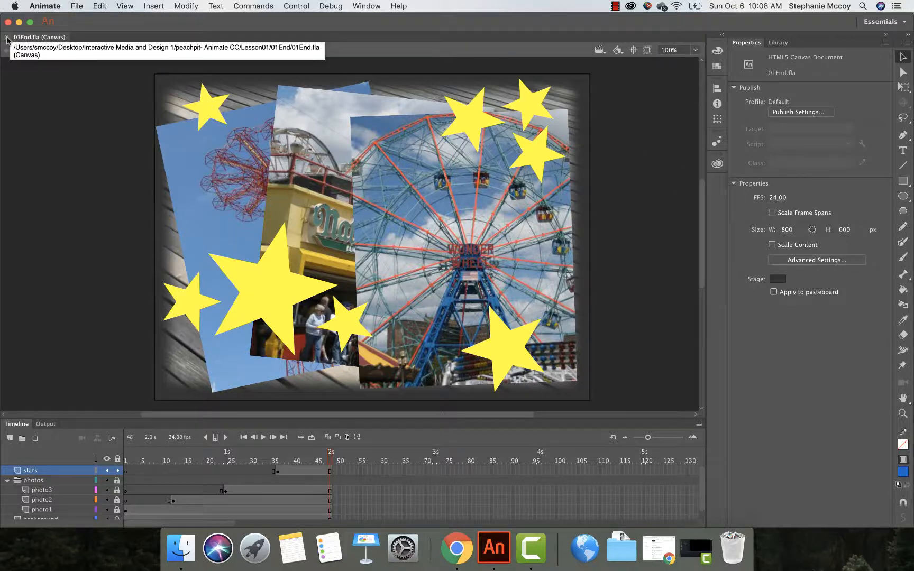
click(7, 37)
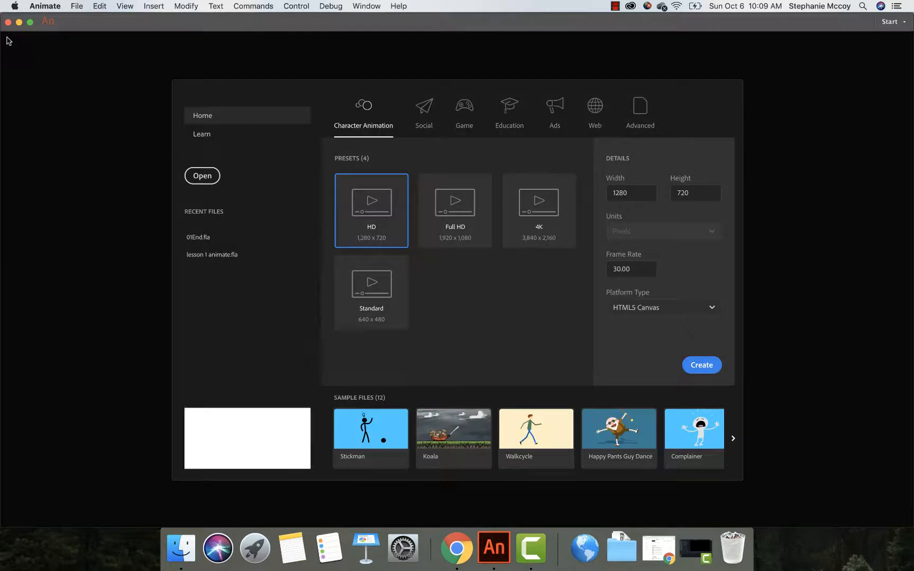
click(261, 547)
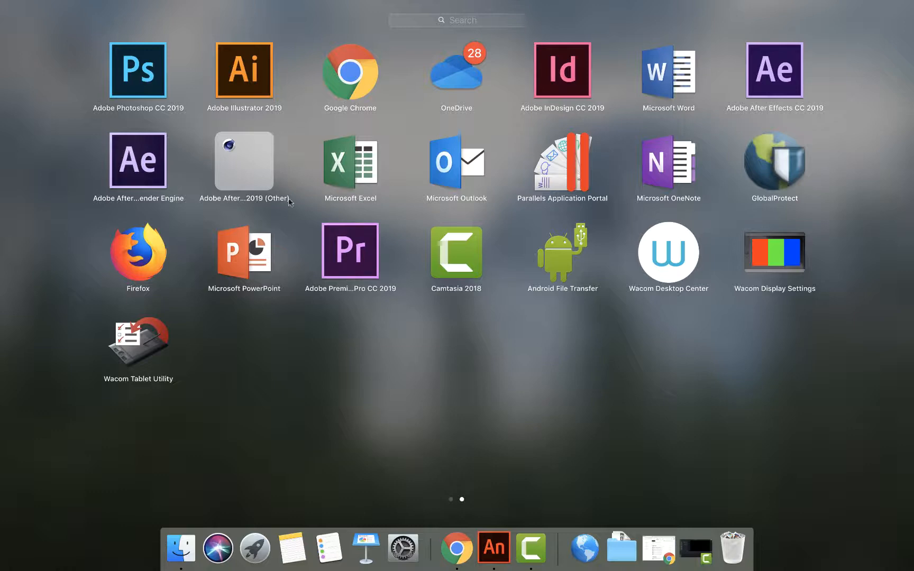
scroll(334, 211, left, 3)
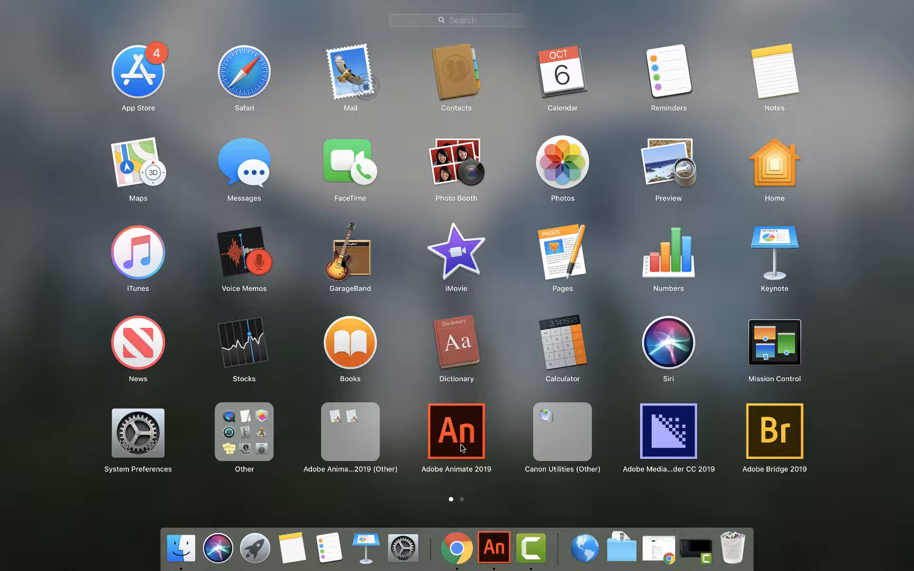
click(493, 548)
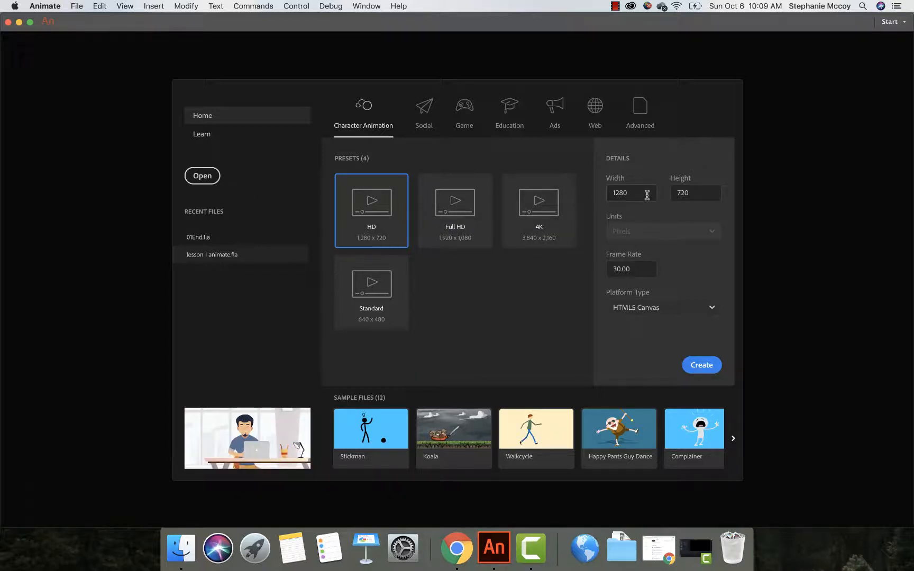
Step: Set the new document's width to 550 and height to 400 pixels
drag(643, 193, 609, 194)
text(550)
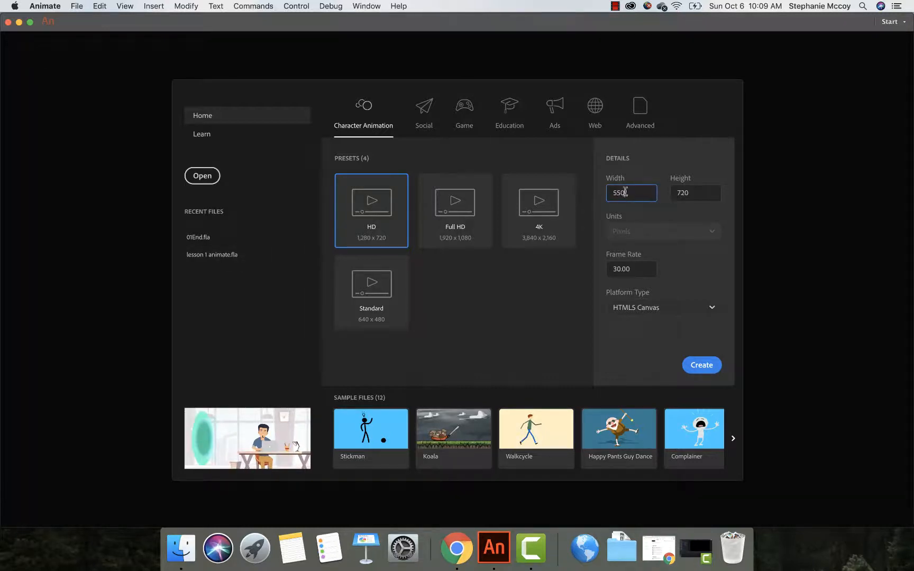
drag(700, 194, 634, 186)
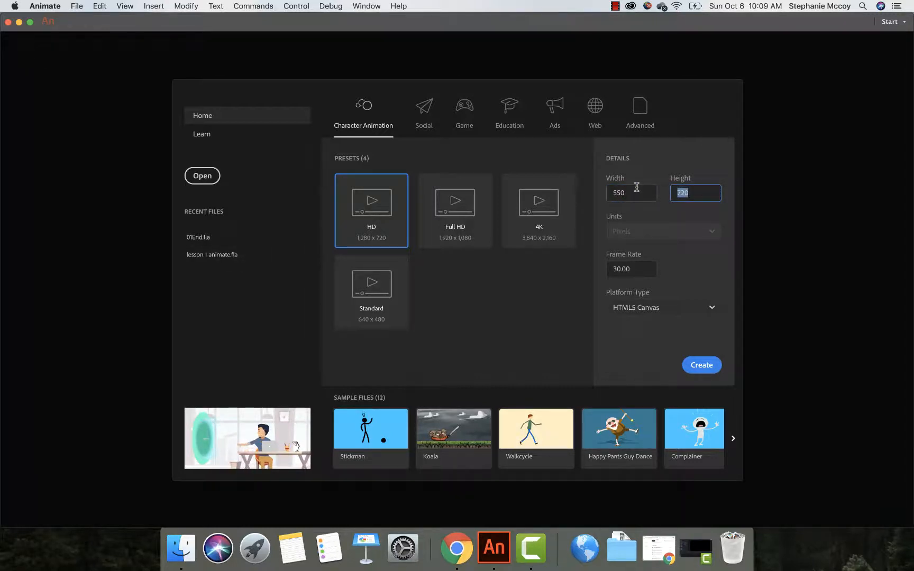
text(400)
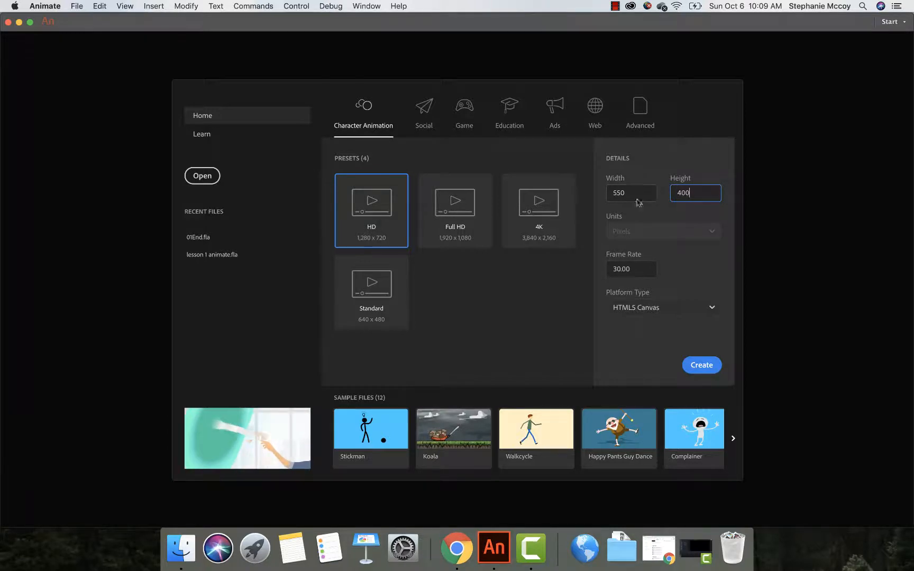
Step: Create the document with a frame rate of 24 and the HTML5 Canvas platform
click(637, 270)
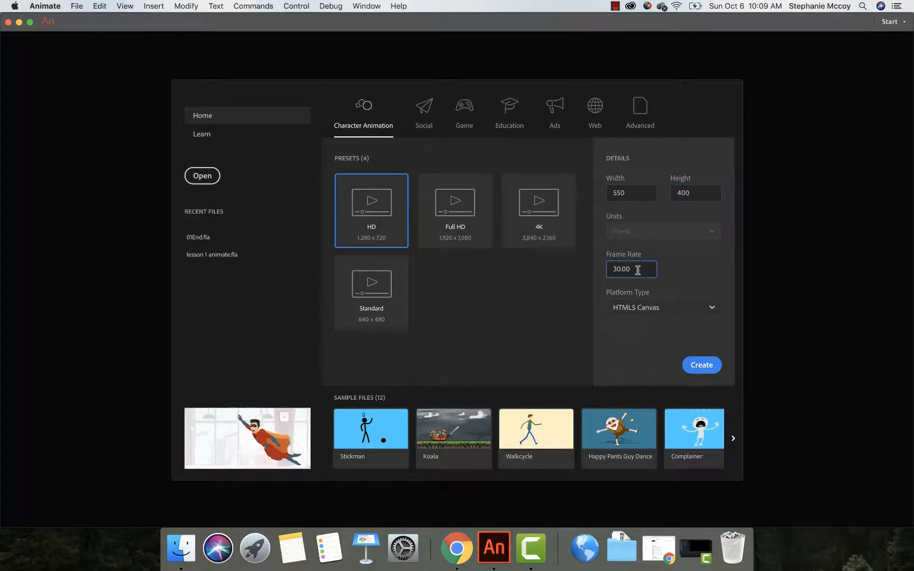
drag(638, 270, 597, 271)
text(24)
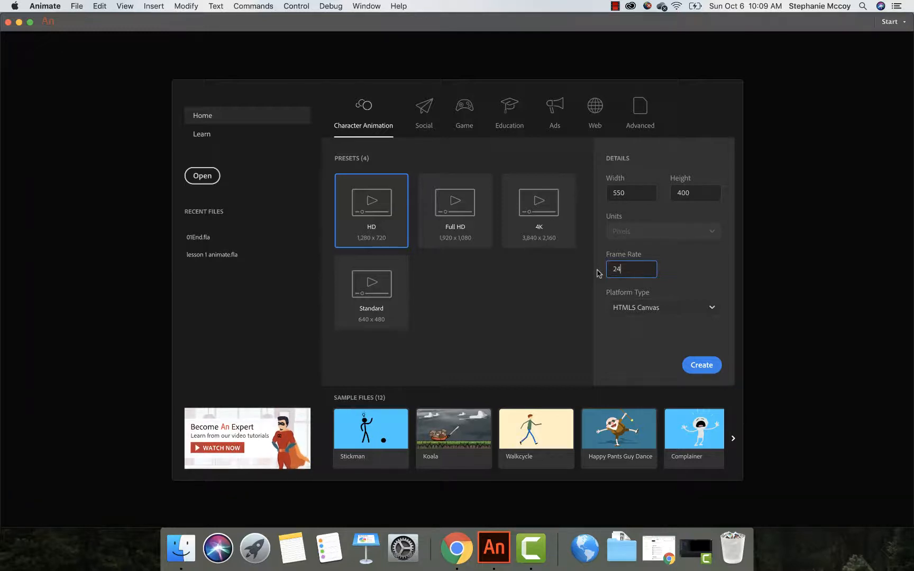
click(647, 310)
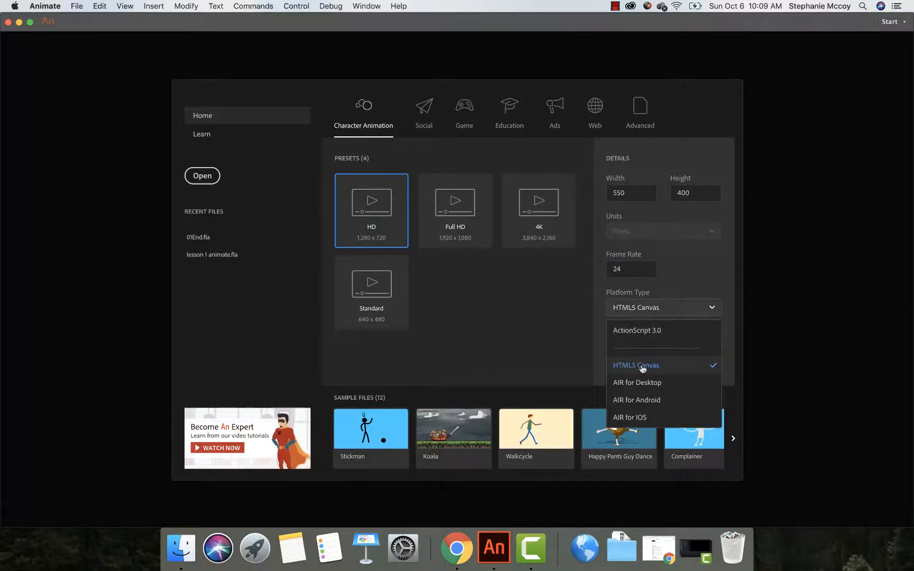
click(643, 366)
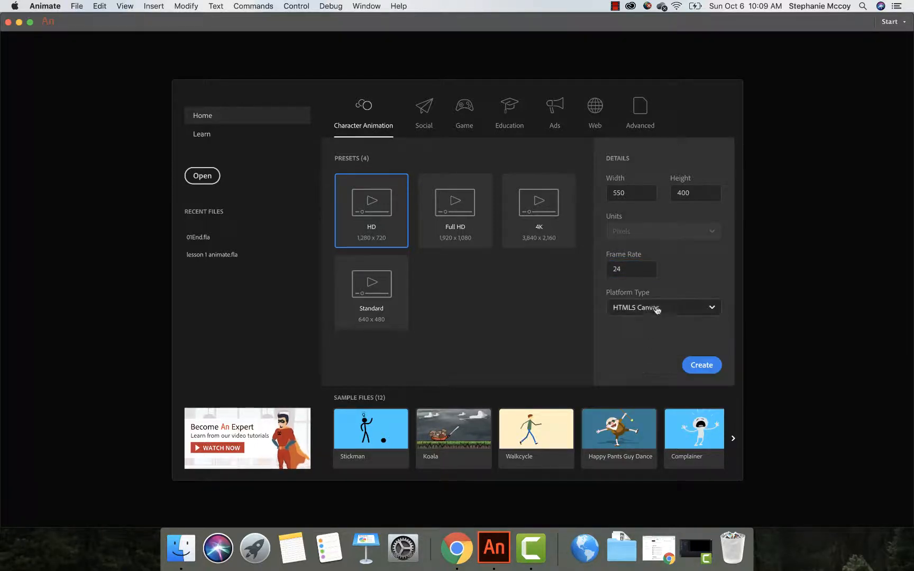
click(697, 371)
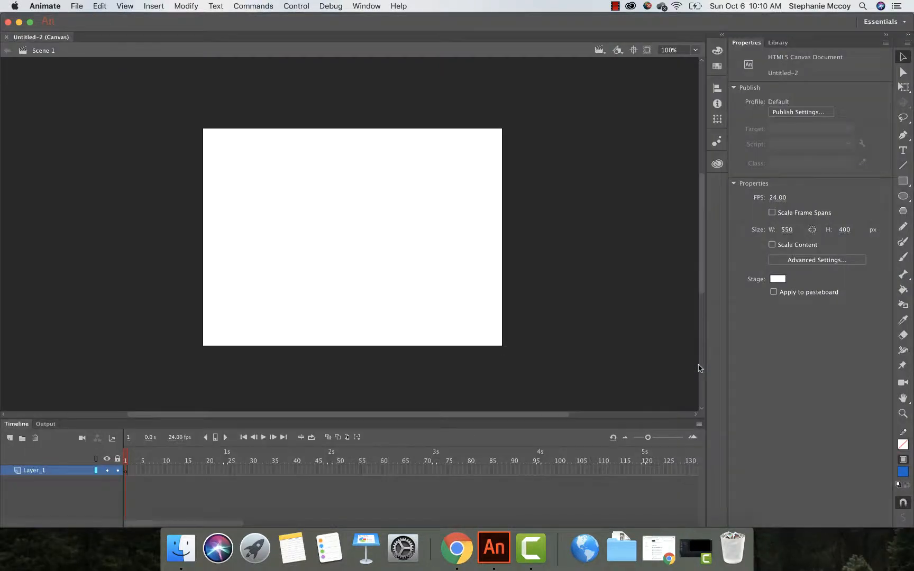
Step: Save the document as Lesson 1 Adobe animate.fla in the Desktop's lesson 1- animate folder
click(78, 10)
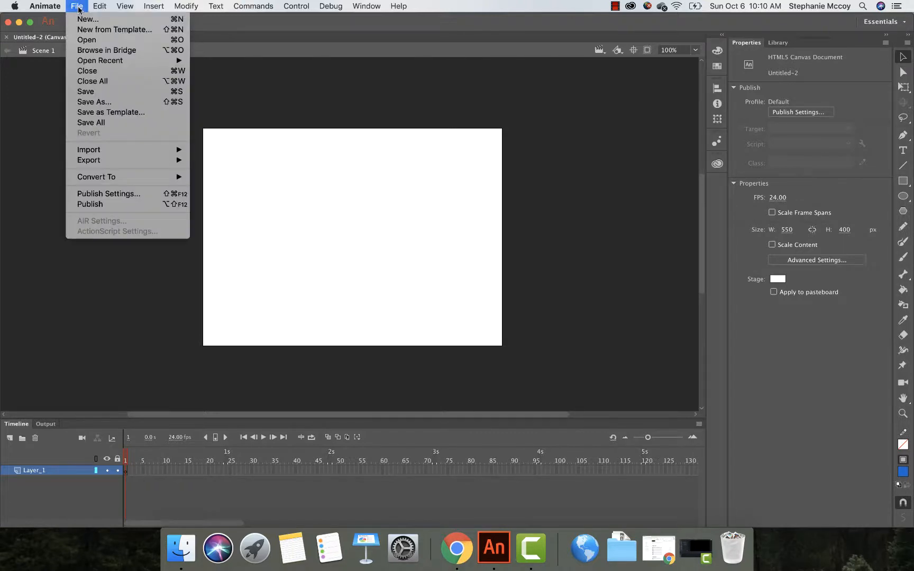
click(96, 102)
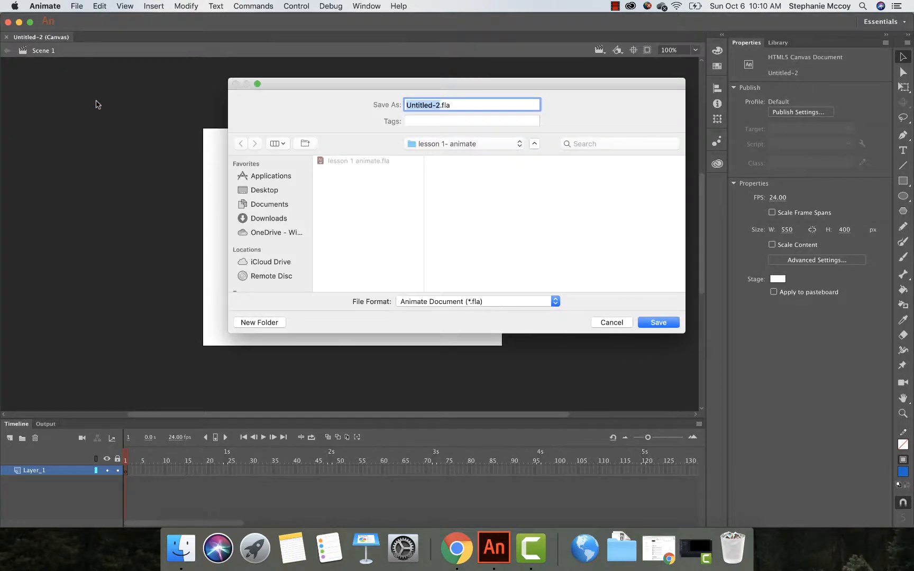
text(Lesso)
text(n 1)
text( Adobe anima)
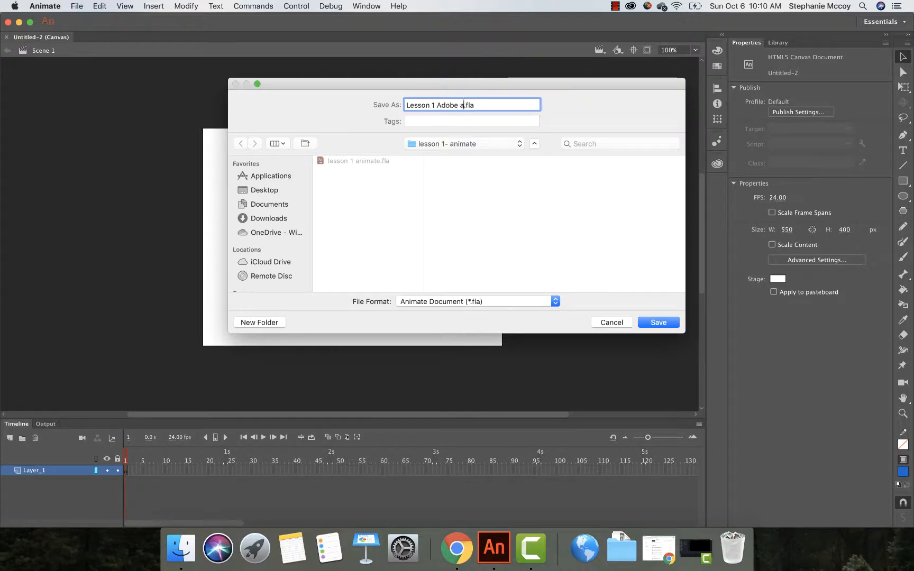
text(te)
click(267, 191)
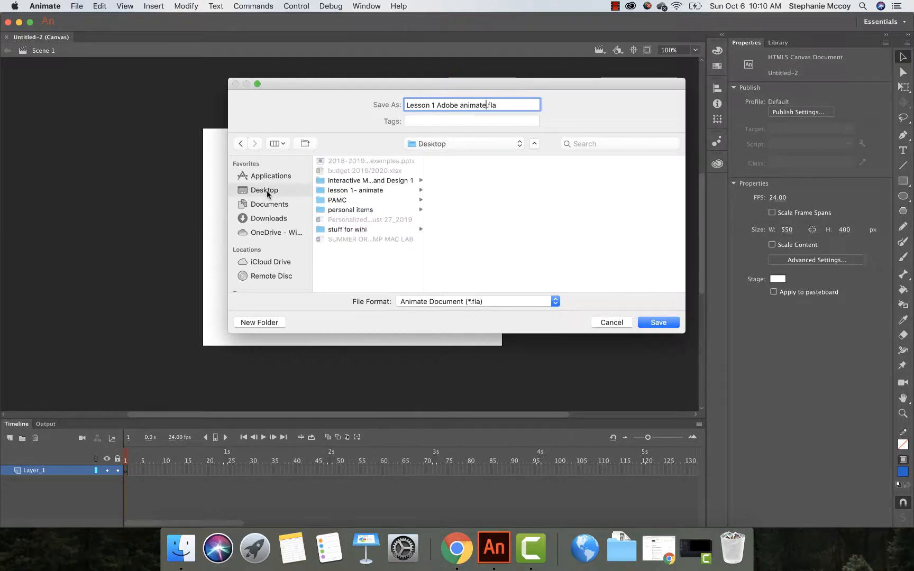
click(350, 190)
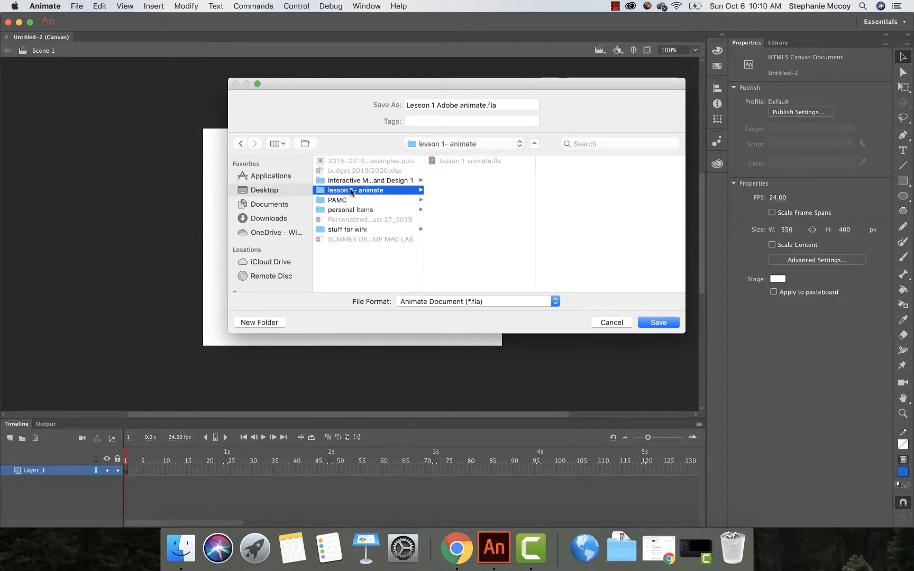
click(656, 323)
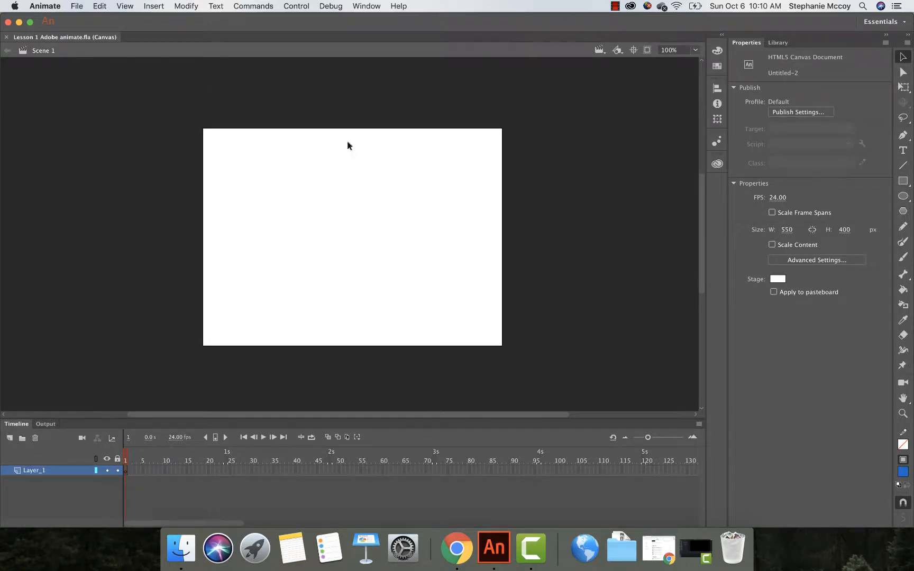
Step: Switch to Chrome to review the files attached to the Adobe Animate- Lesson 1 Tutorial assignment, then return to Animate
click(19, 24)
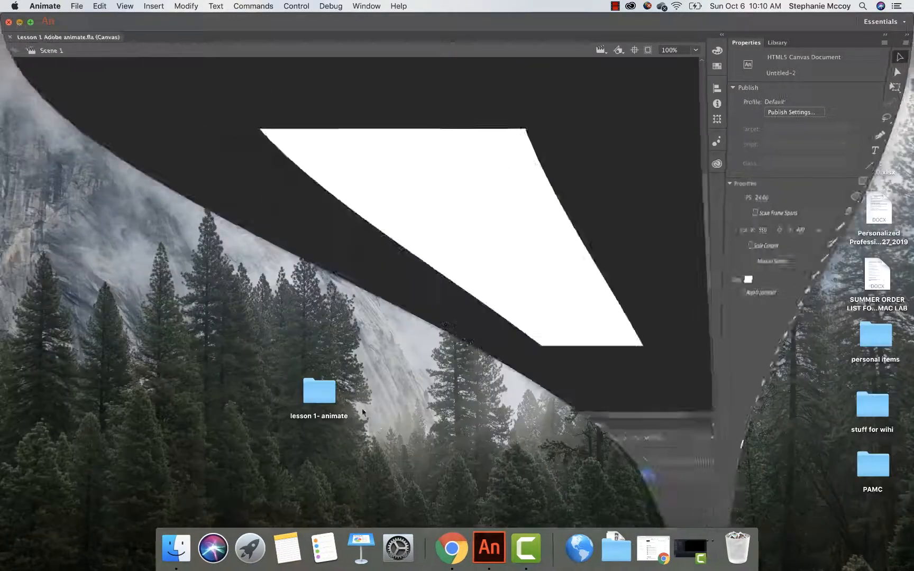
click(442, 549)
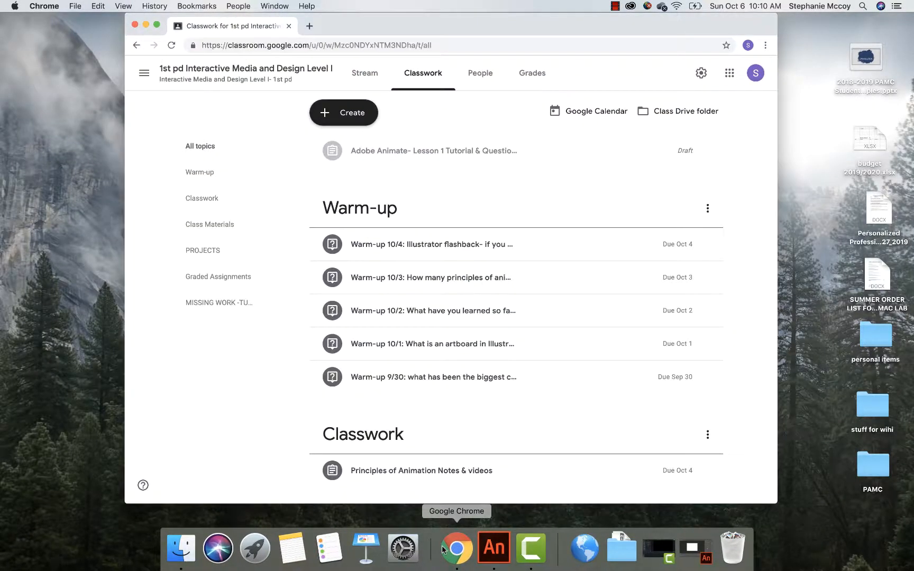
click(387, 162)
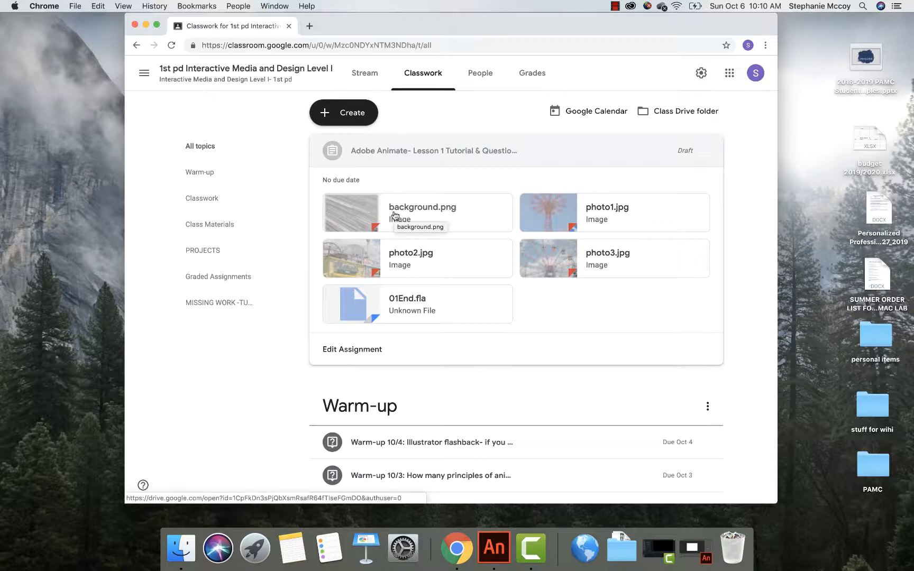
click(146, 25)
click(475, 548)
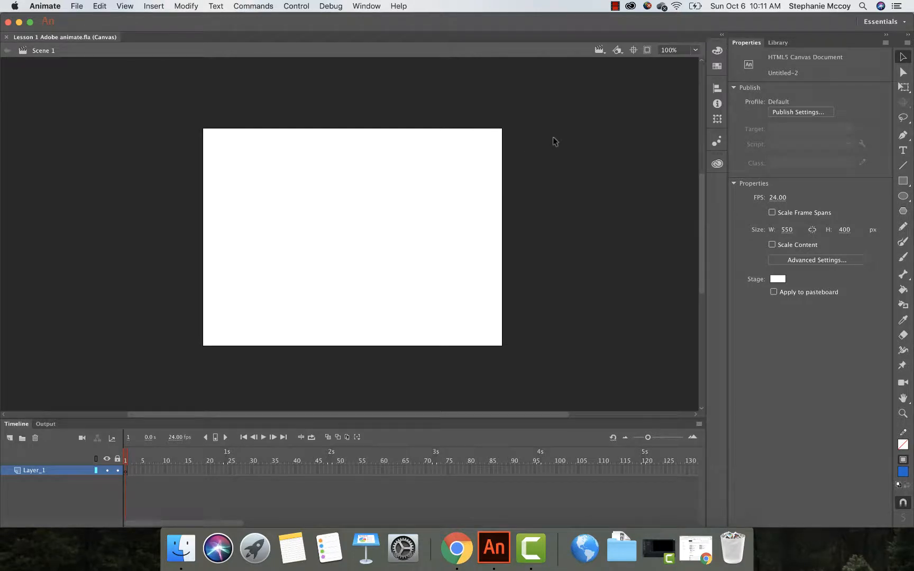
Step: Zoom the stage in and out and examine the available magnification options
key(super+equal)
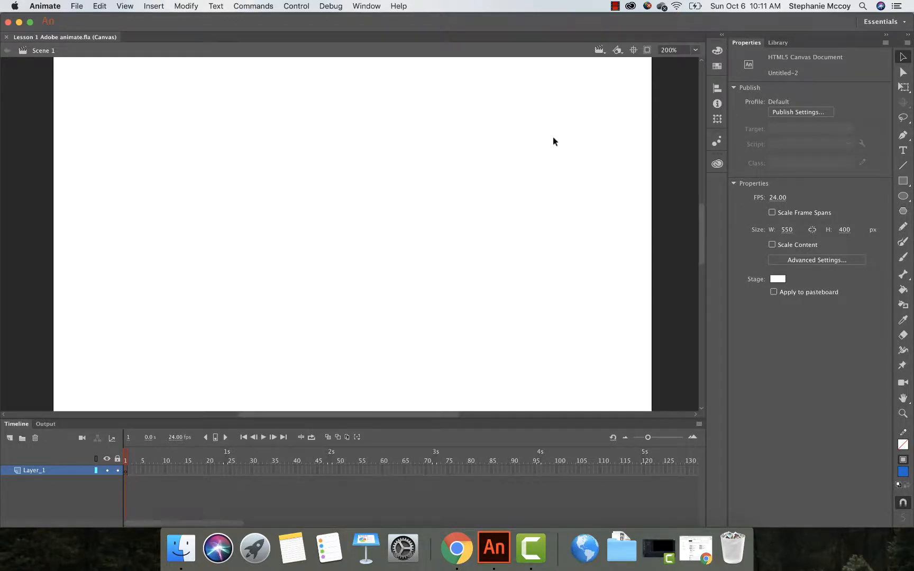
key(super+minus)
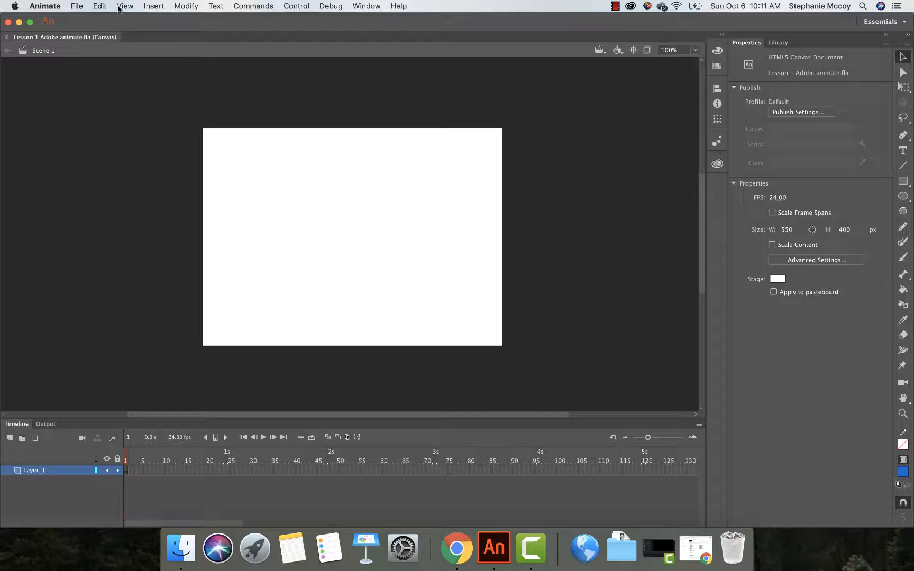
click(120, 7)
mouse_move(150, 57)
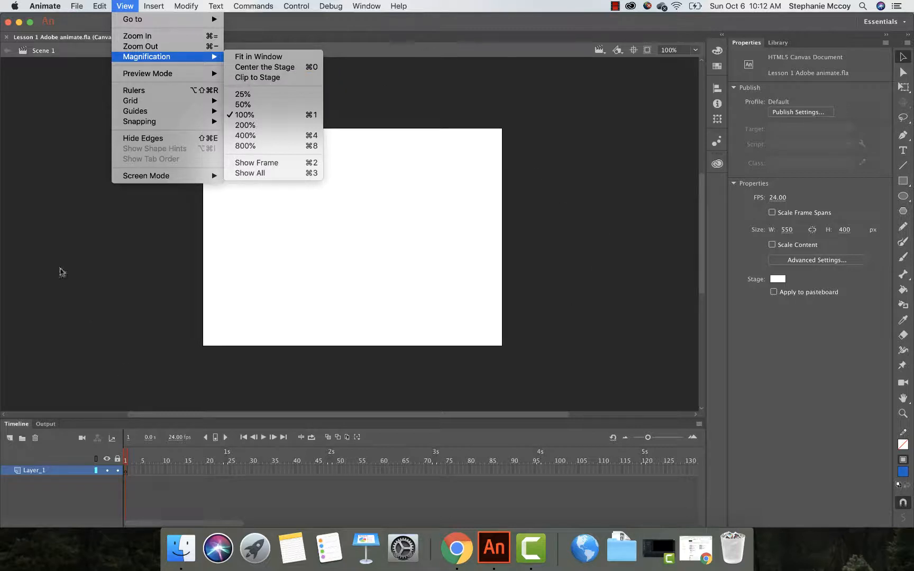
mouse_move(183, 62)
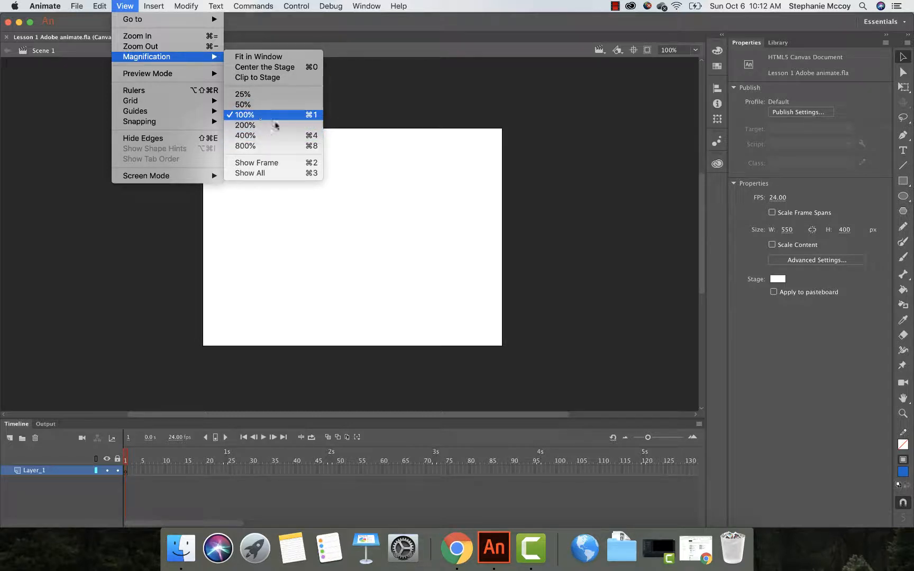
click(613, 108)
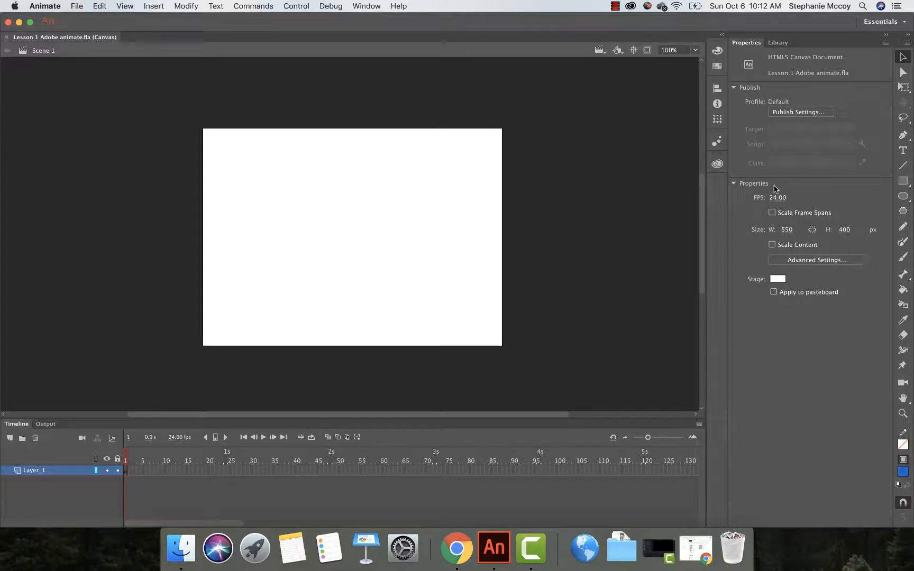
Step: Select the Oval tool and switch to the Library panel
click(909, 201)
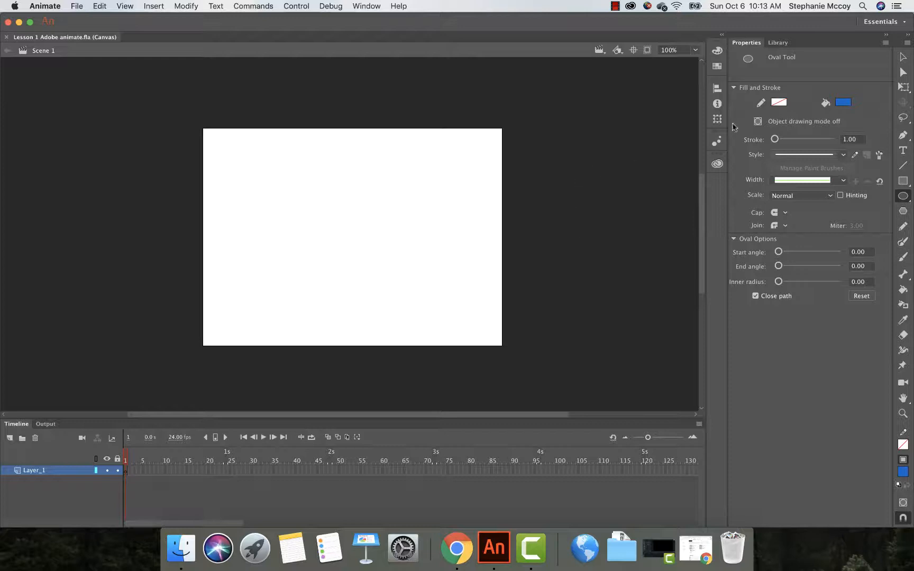
click(785, 44)
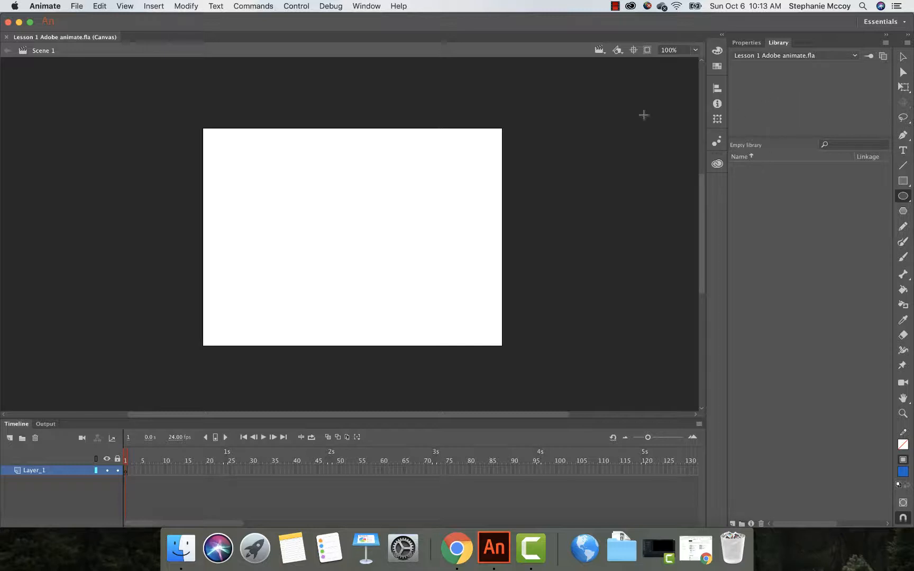
Step: Import background.png, photo1.jpg, photo2.jpg and photo3.jpg from the peachpit- Animate CC Lesson01 01Start folder into the library
click(75, 7)
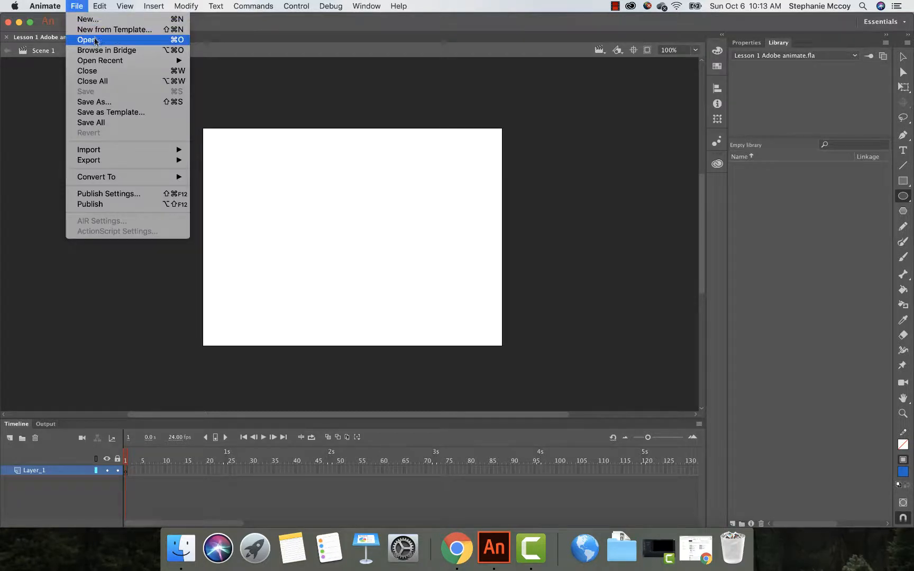
mouse_move(97, 151)
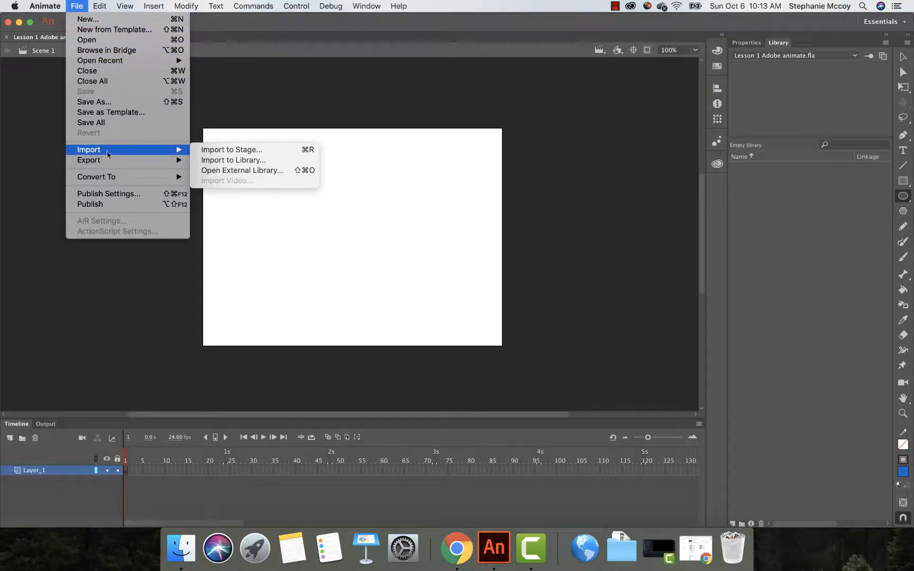
click(214, 160)
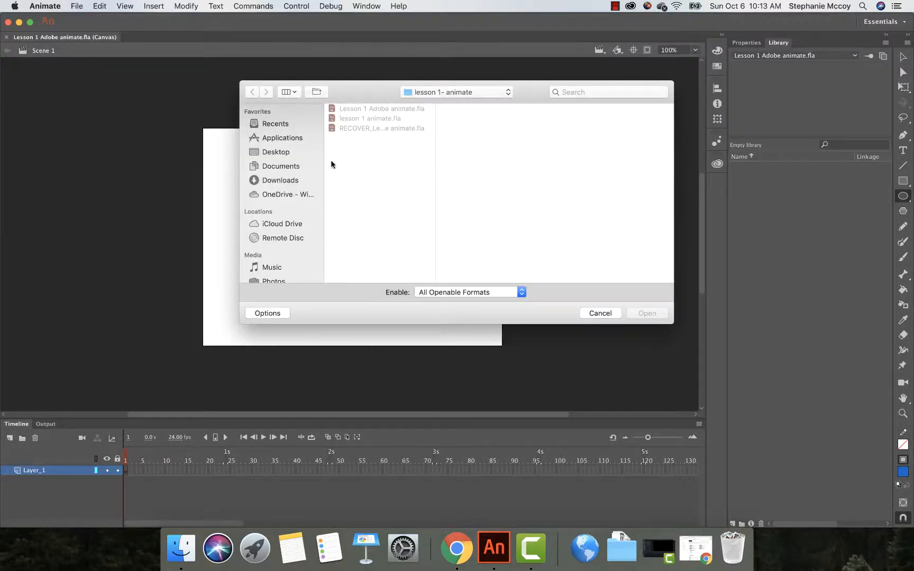
click(273, 153)
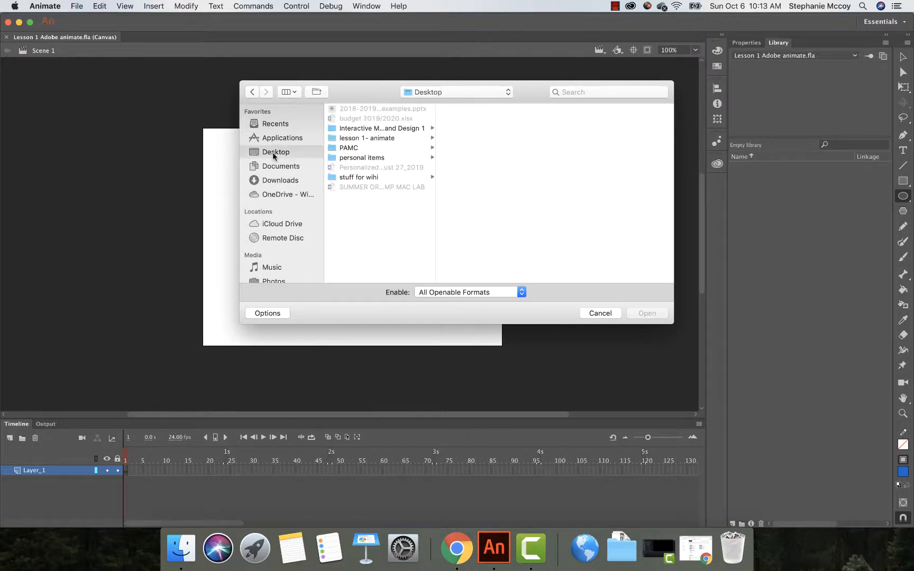
click(358, 138)
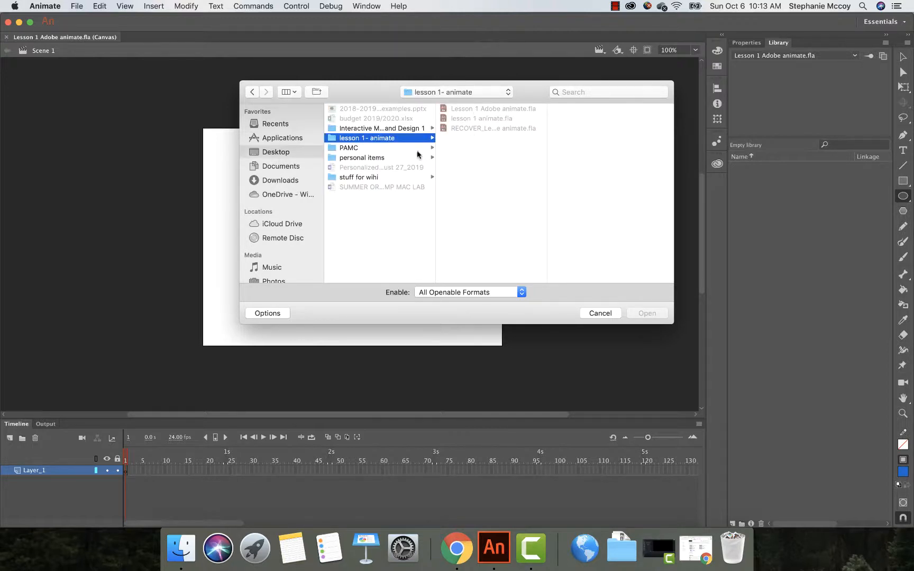
click(352, 129)
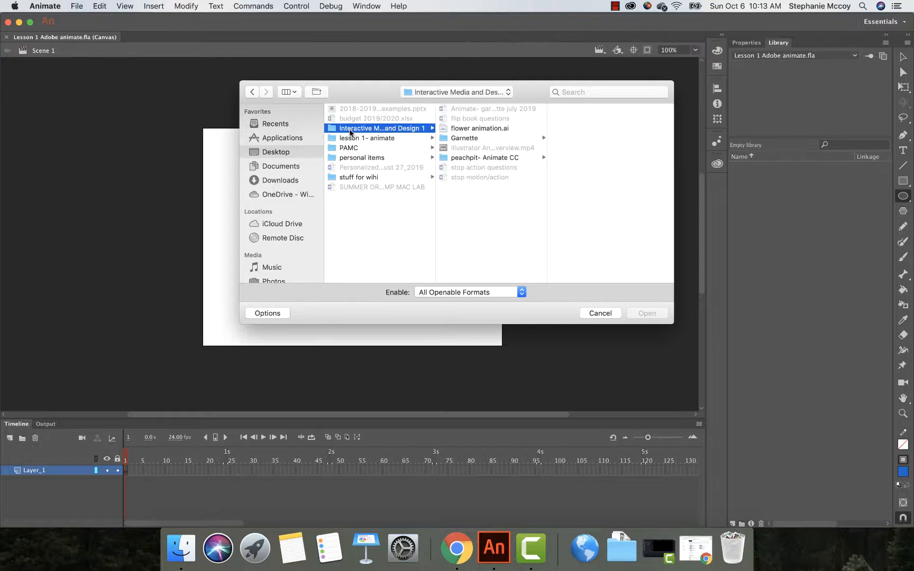
click(475, 159)
click(588, 109)
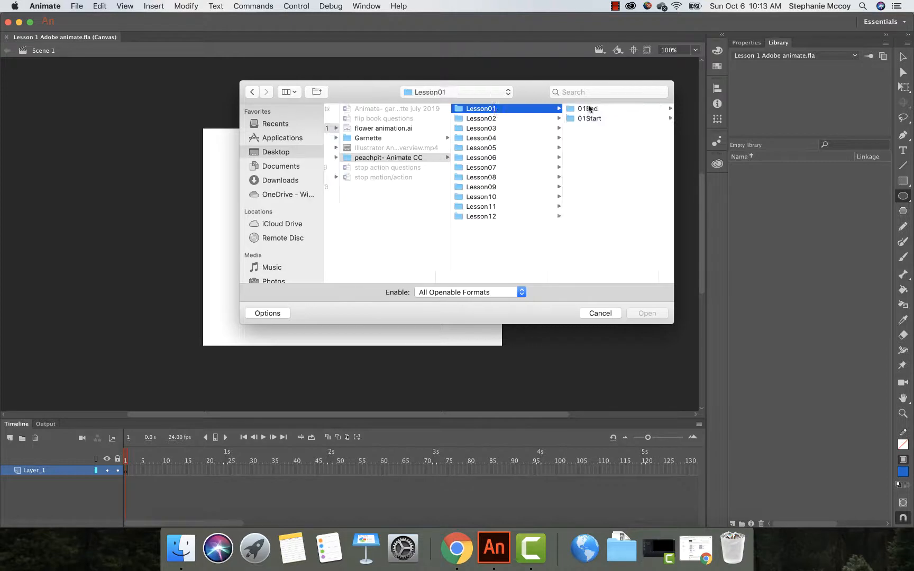
click(589, 118)
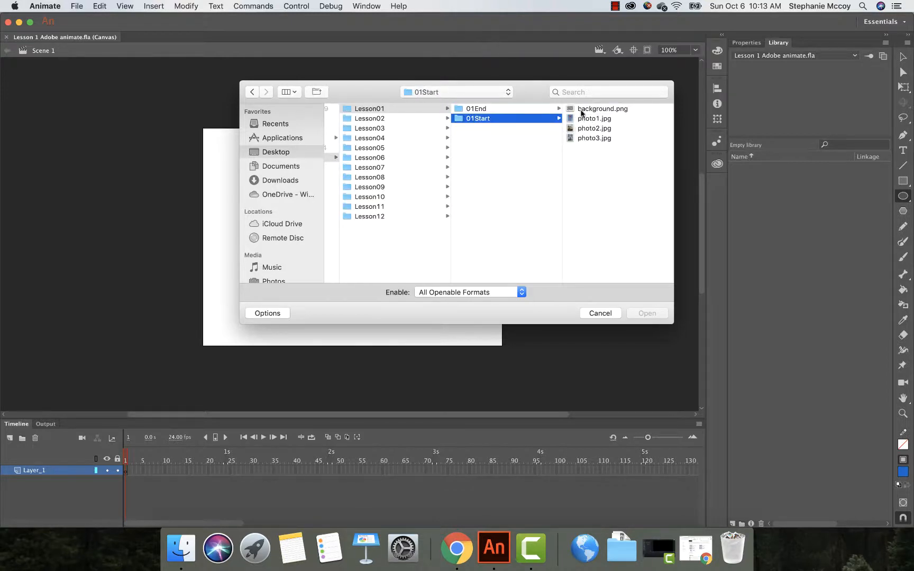
click(581, 109)
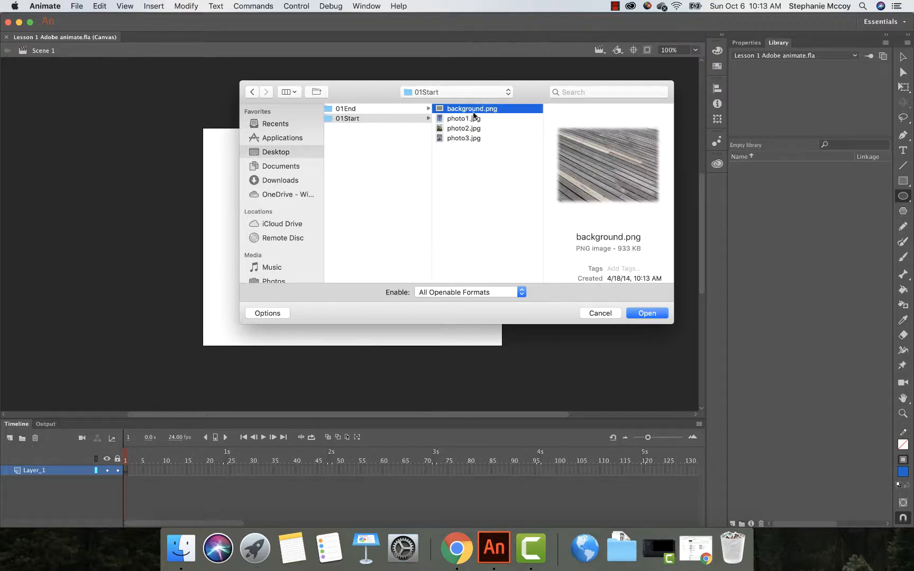
shift+click(465, 138)
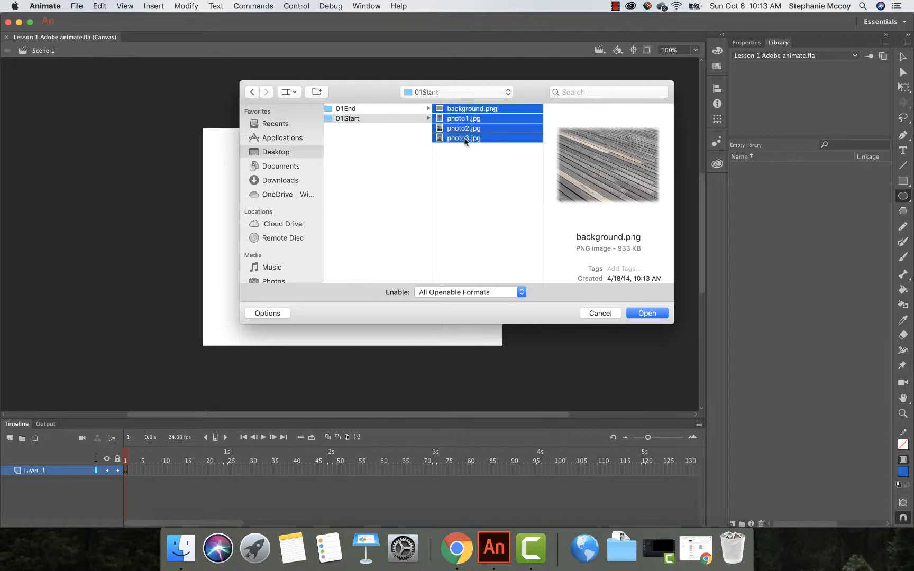
click(640, 312)
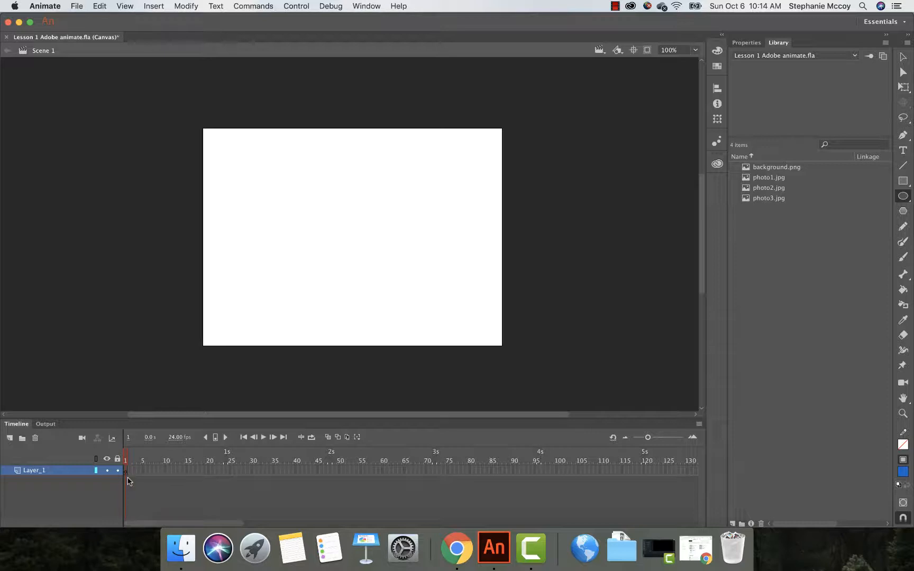
Step: Rename Layer_1 to Background
double_click(38, 471)
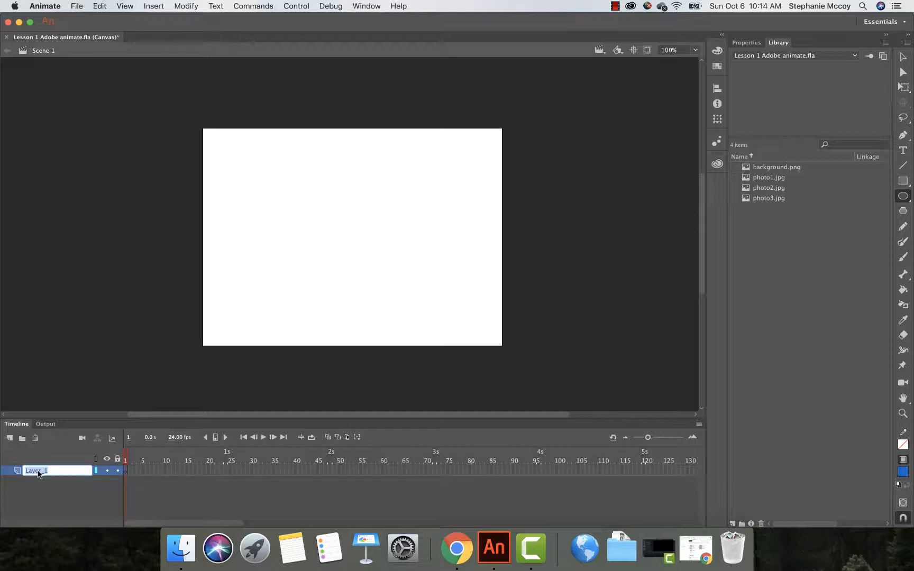
text(Bake)
key(BackSpace)
key(BackSpace)
text(ckground)
key(Return)
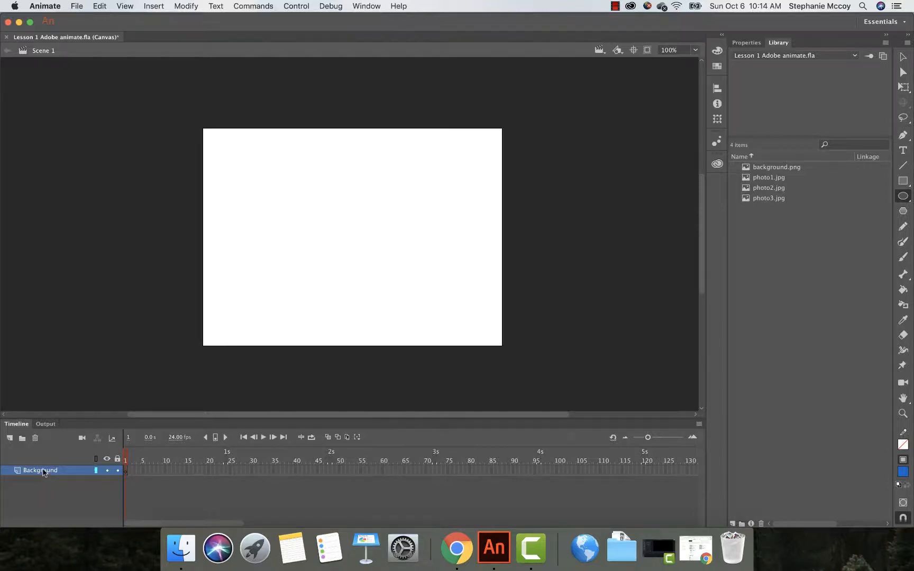
Step: Place background.png from the library onto the stage and position it to cover the stage
scroll(312, 277, left, 5)
scroll(410, 245, right, 5)
scroll(410, 245, up, 2)
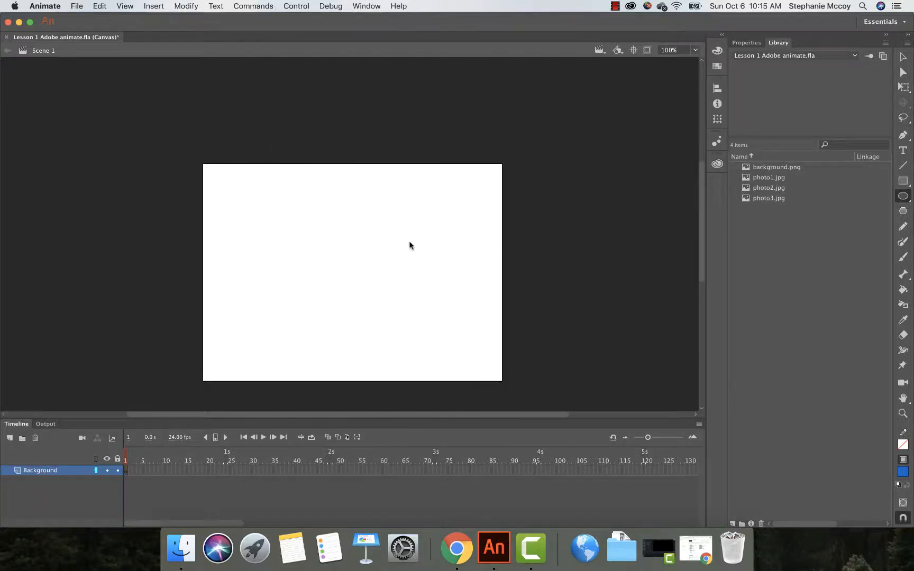
click(763, 168)
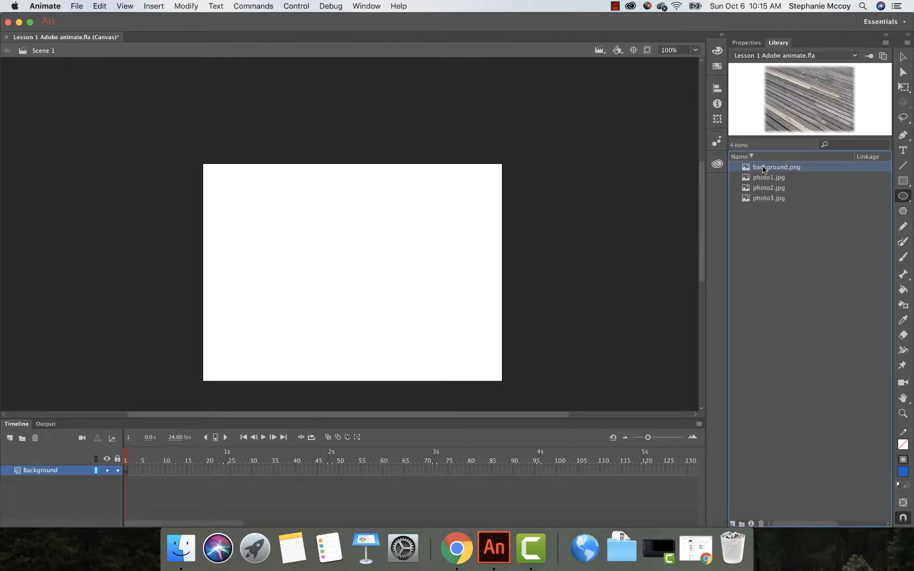
drag(762, 168, 354, 259)
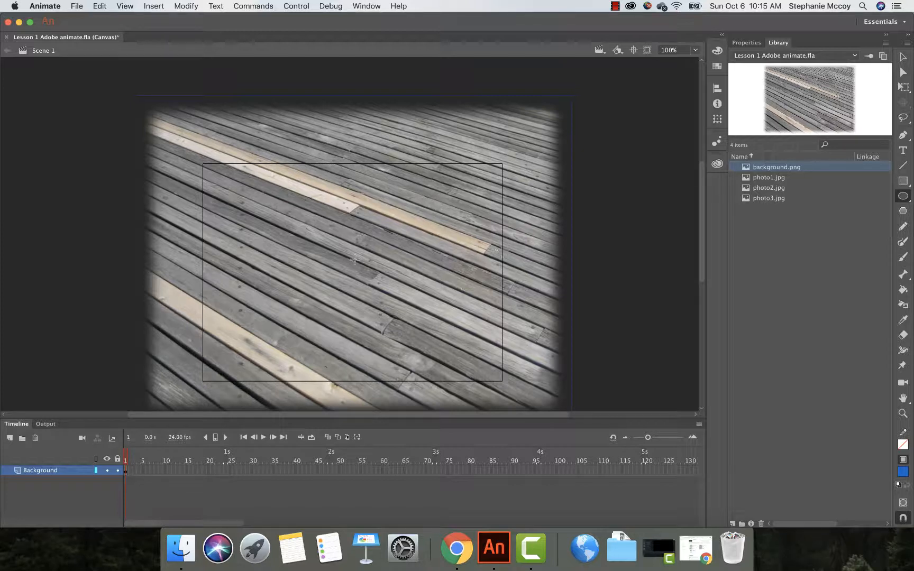
click(647, 50)
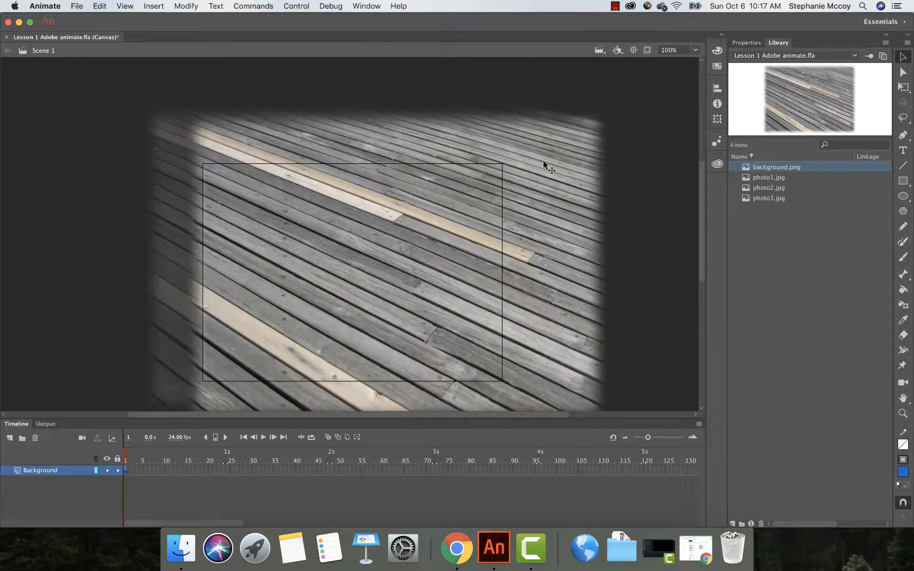
drag(544, 163, 519, 184)
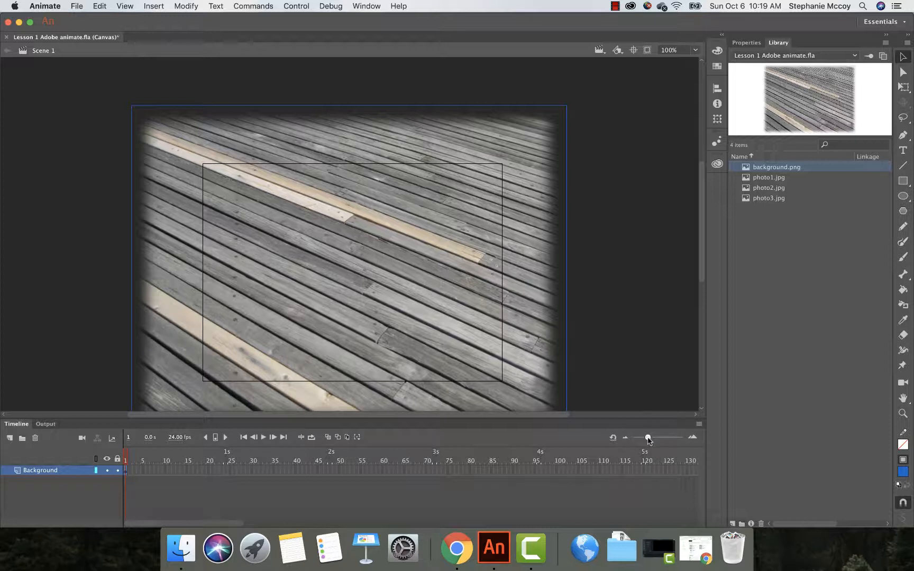
Step: Lock the Background layer
mouse_move(648, 440)
mouse_down()
mouse_move(683, 442)
mouse_move(650, 442)
mouse_move(658, 441)
mouse_up()
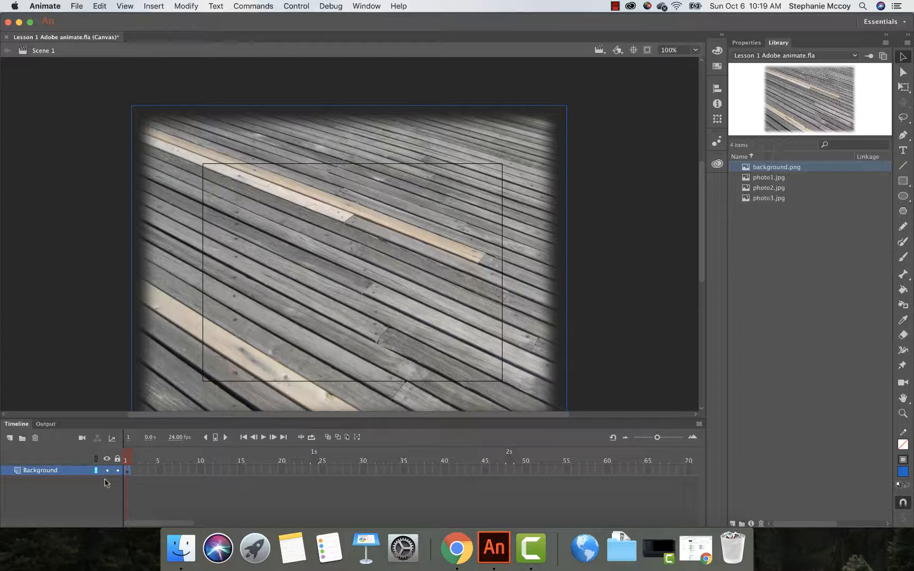
click(117, 460)
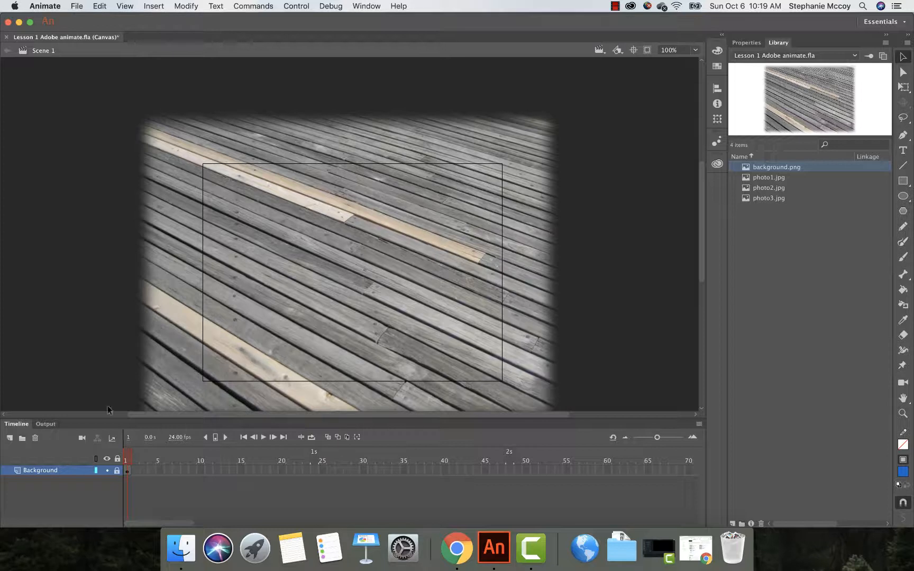
Step: Add a new layer named photo 1, turning off future warnings about special characters in layer names
click(10, 438)
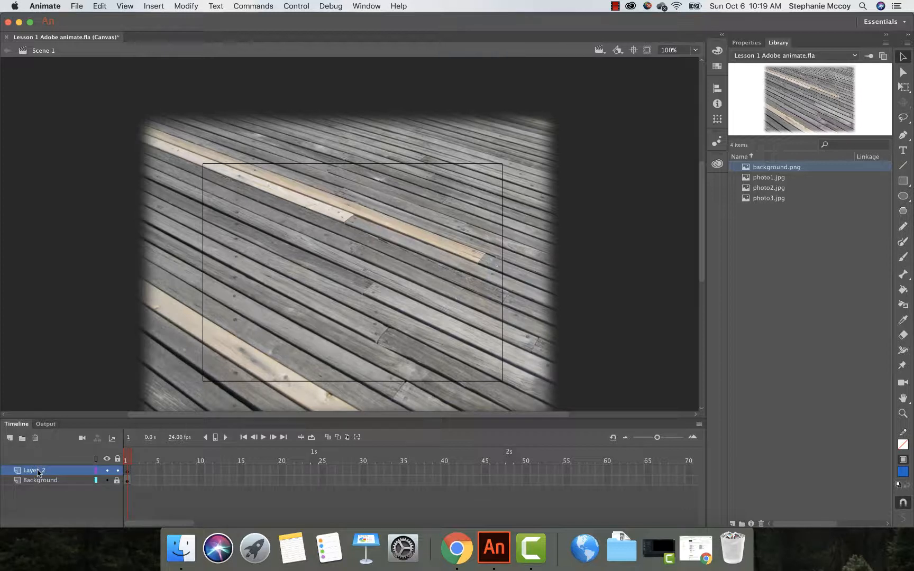
double_click(37, 470)
text(photo 1)
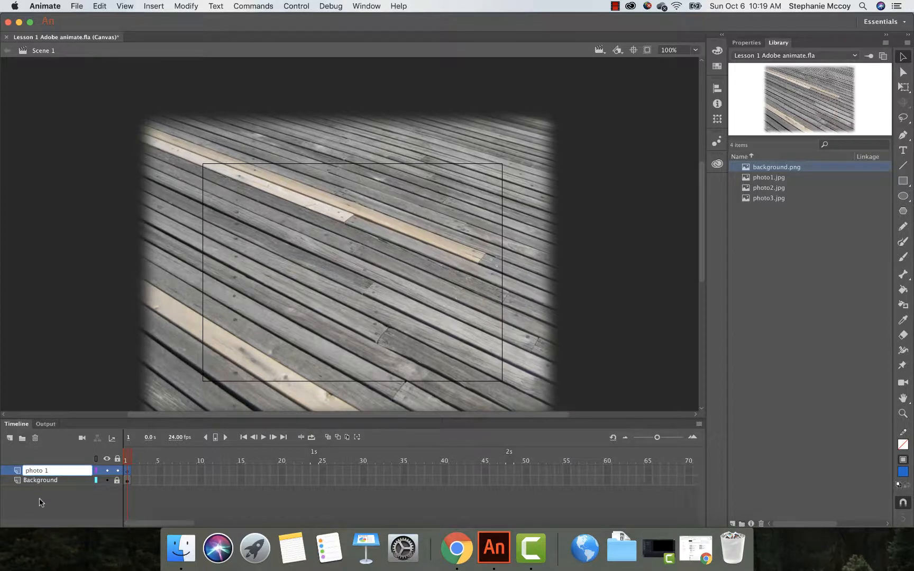
key(Return)
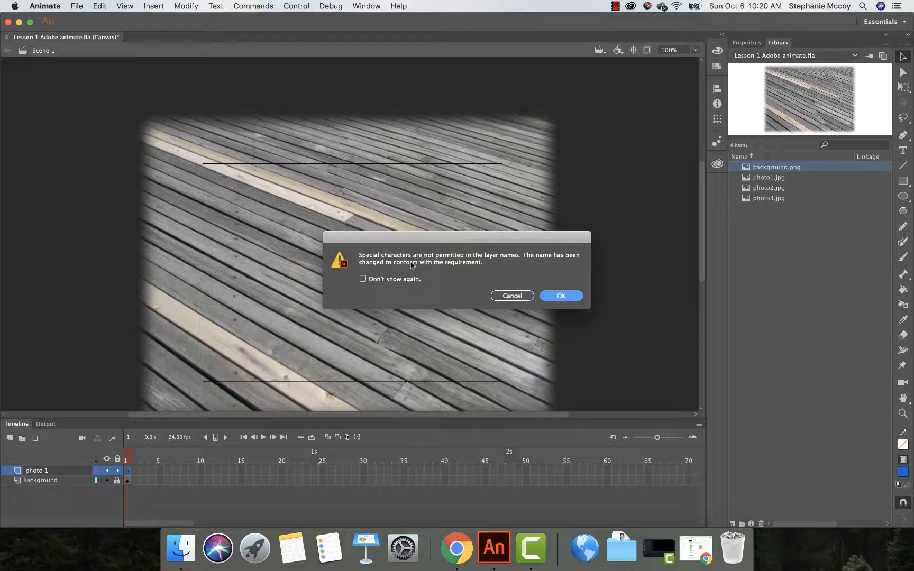
click(363, 279)
click(561, 297)
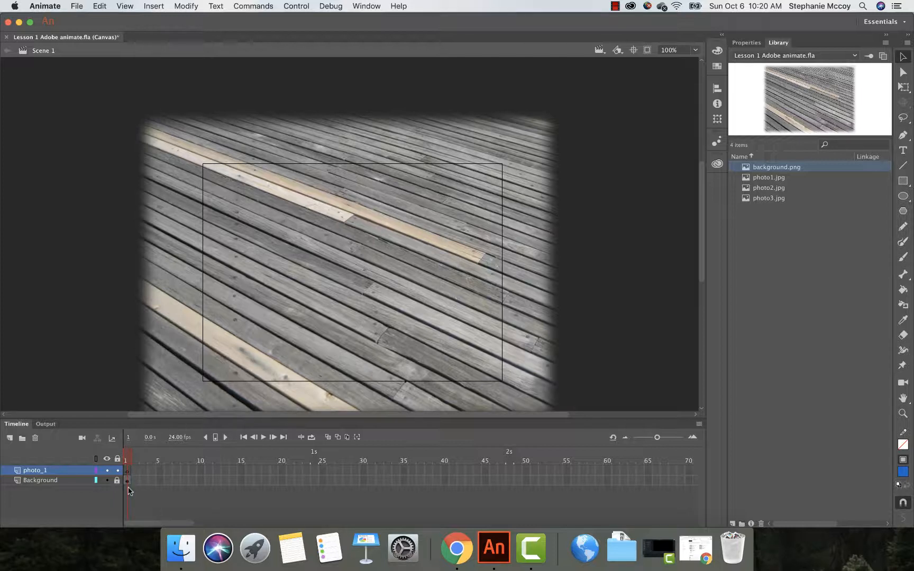
Step: Place photo1.jpg on the photo_1 layer and position it over the stage's left half
click(769, 178)
drag(769, 180, 127, 469)
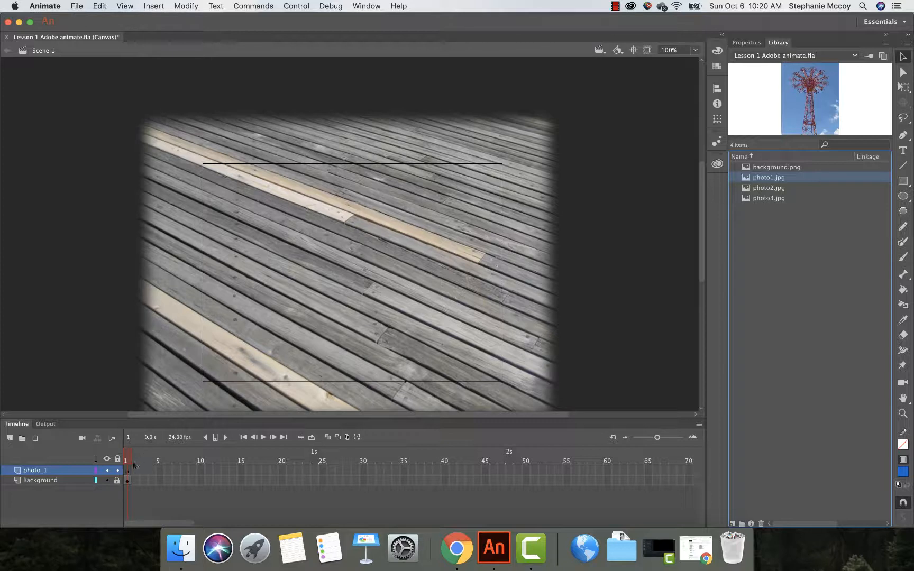
drag(776, 180, 174, 317)
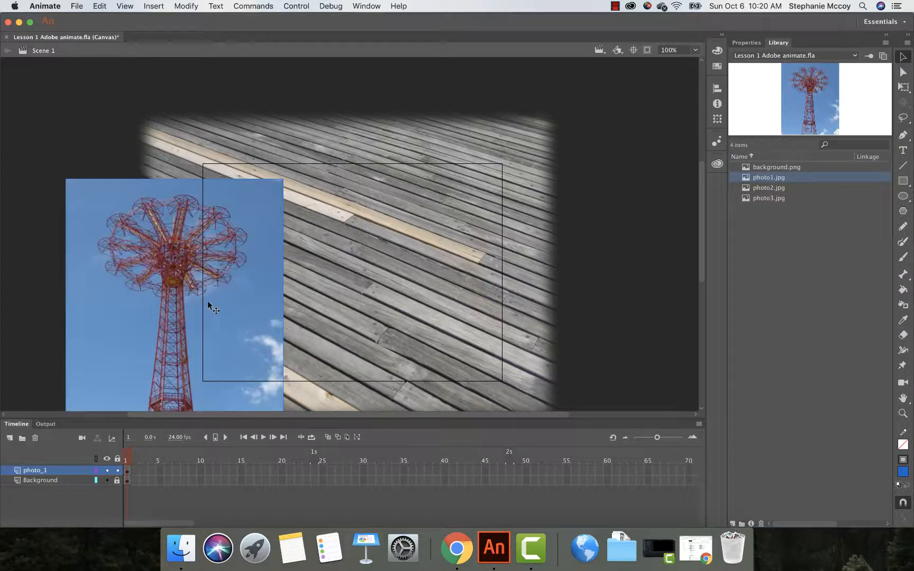
drag(221, 296, 220, 177)
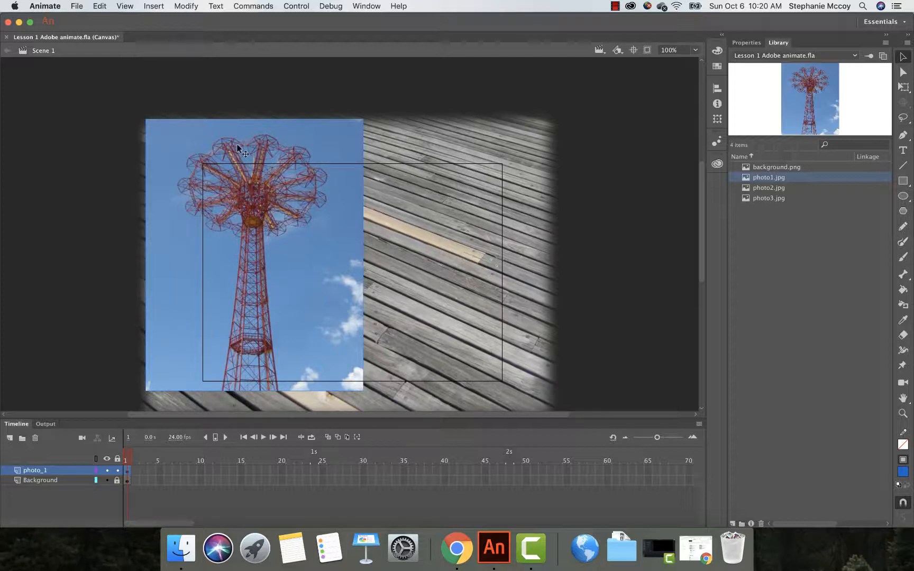
click(646, 50)
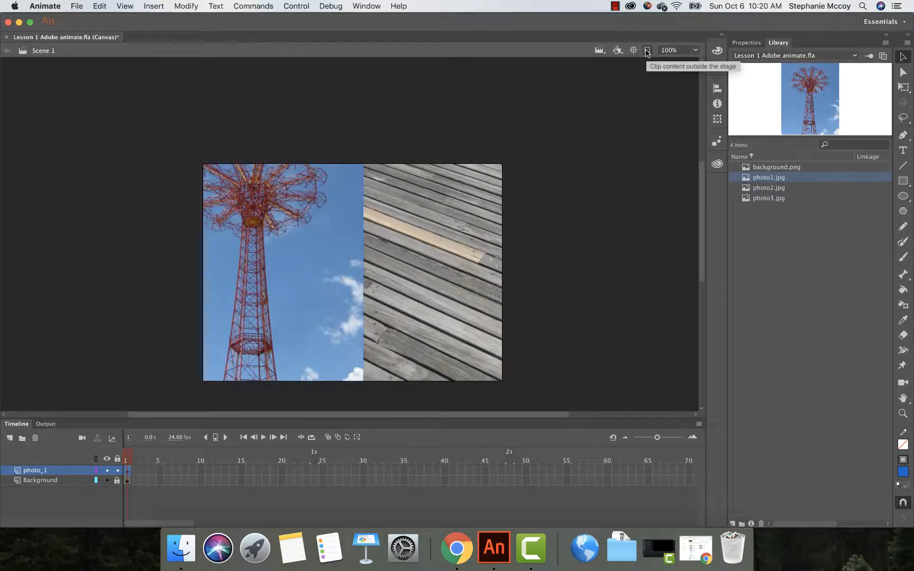
click(646, 51)
mouse_move(309, 255)
mouse_down()
mouse_move(342, 299)
mouse_move(310, 230)
mouse_move(310, 255)
mouse_move(310, 246)
mouse_up()
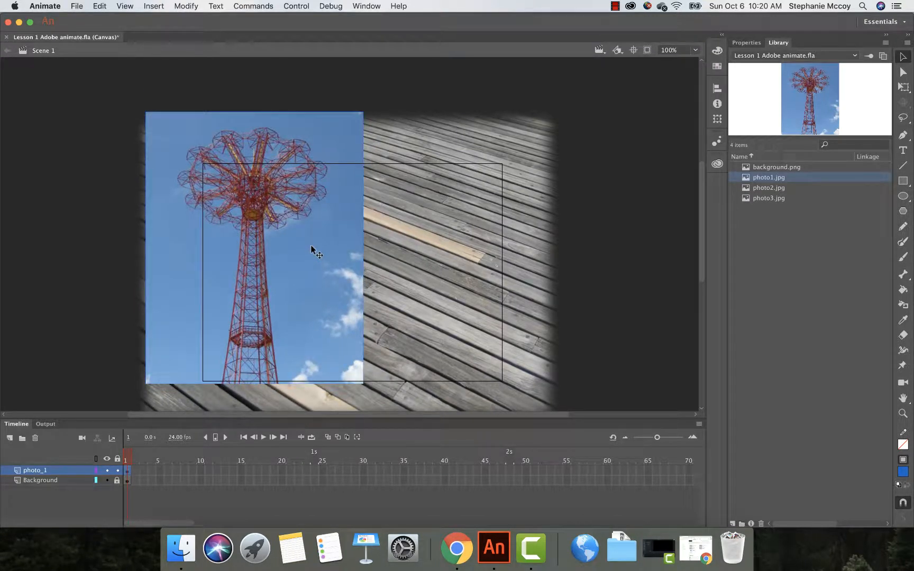
drag(311, 247, 311, 254)
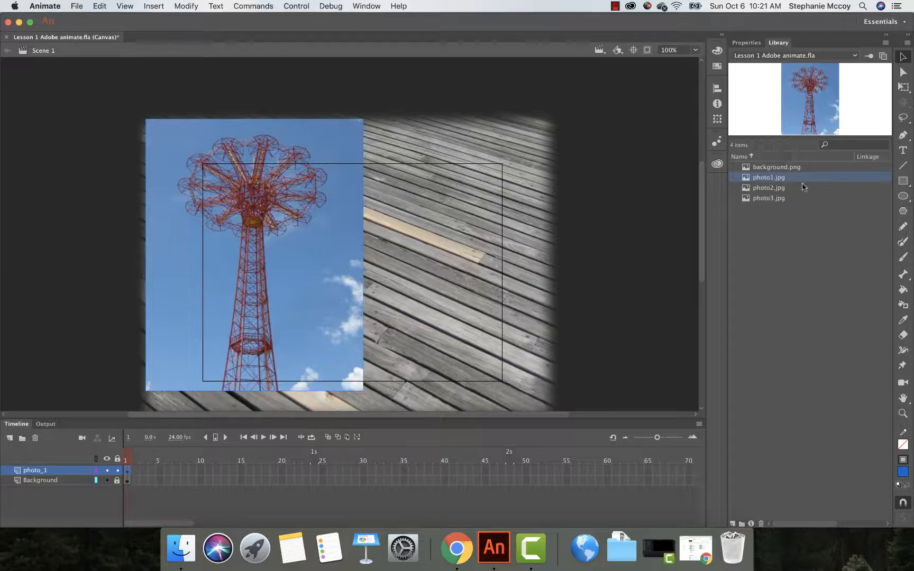
click(773, 190)
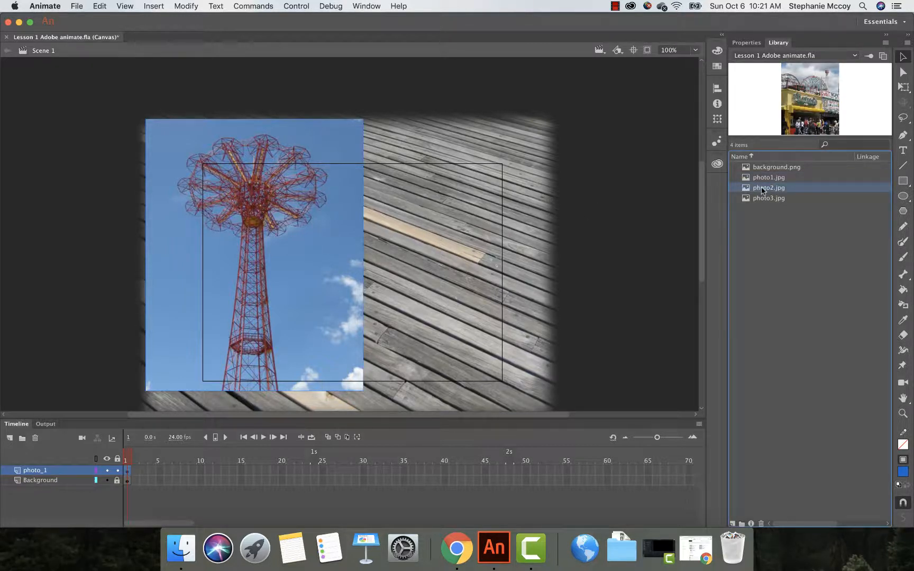
drag(762, 190, 383, 237)
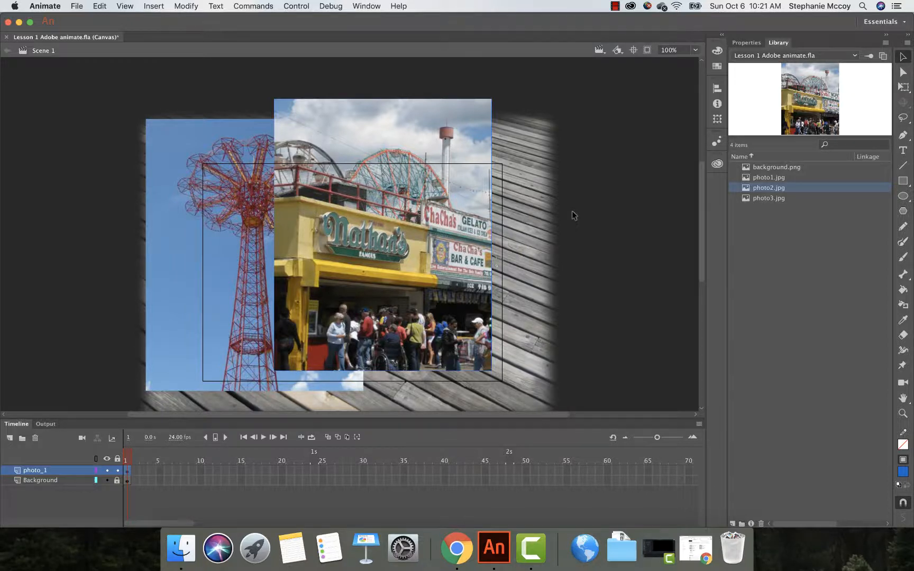
key(Delete)
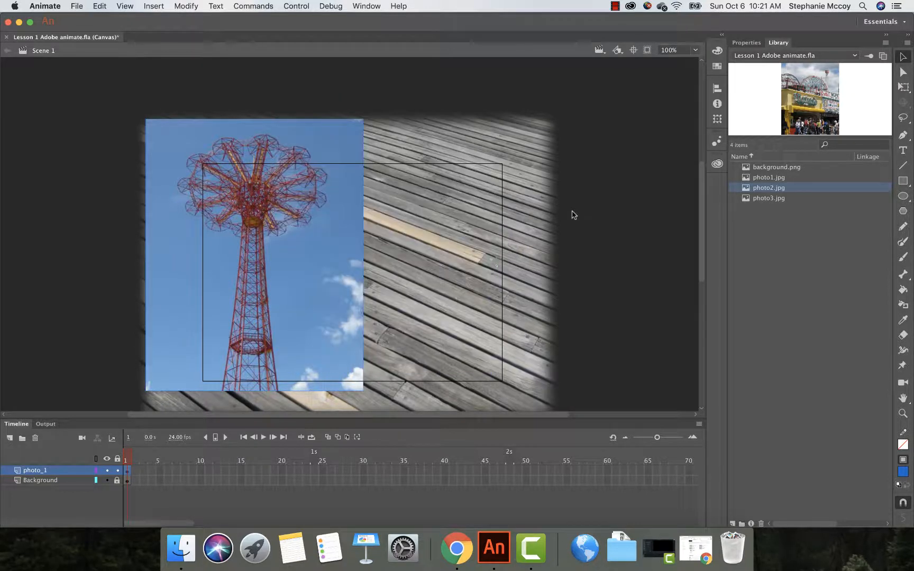
Step: Add a new layer above photo_1 and name it photo 2
click(9, 438)
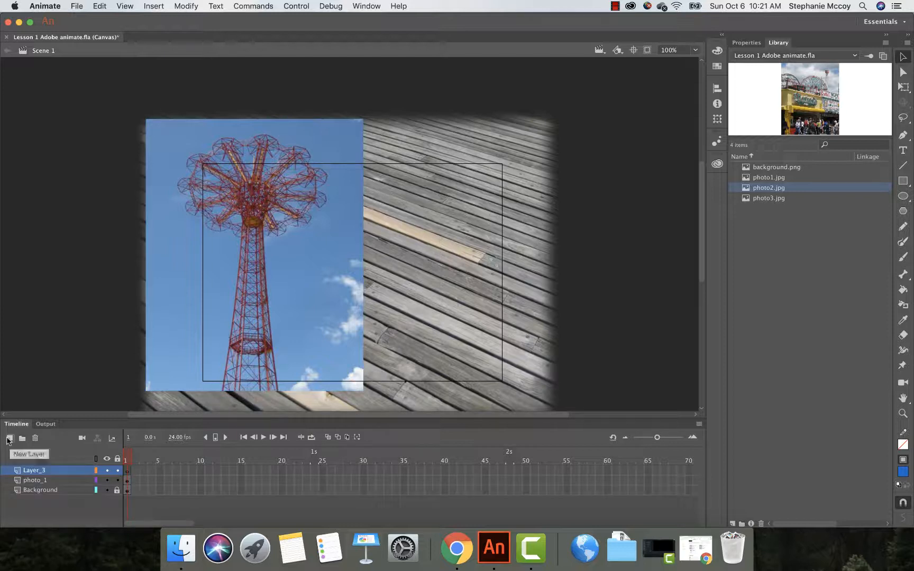
double_click(44, 470)
text(photo 2)
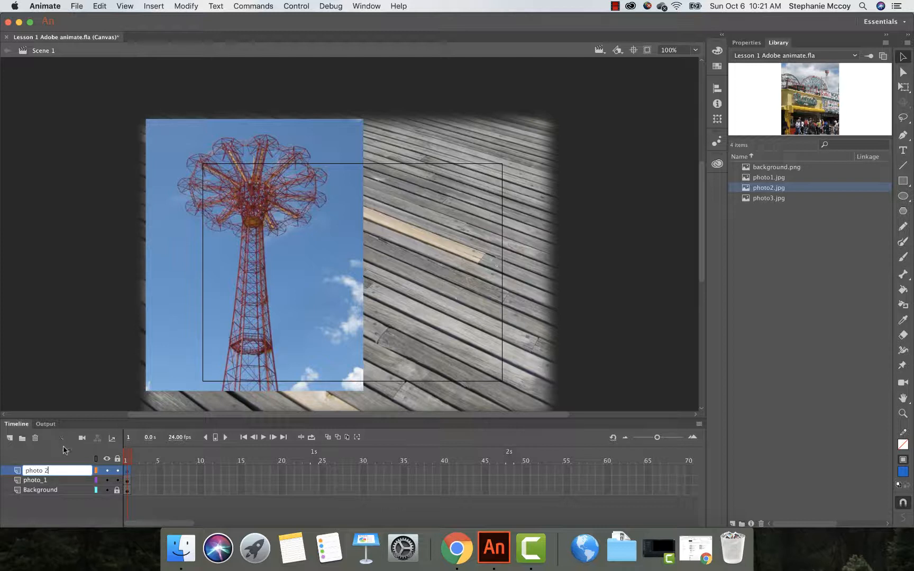
key(Return)
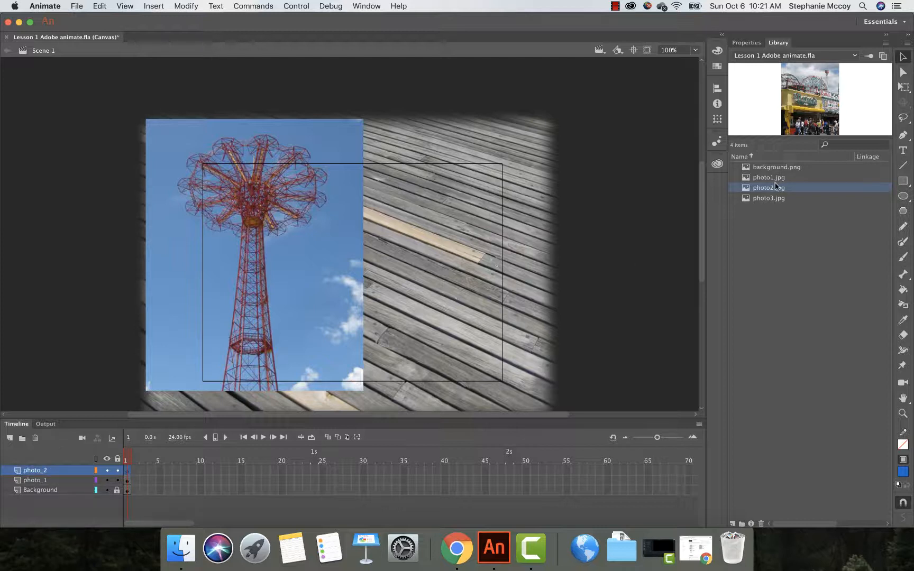
Step: Place photo2.jpg from the library on the photo_2 layer, overlapping the middle of the stage
drag(764, 192, 361, 250)
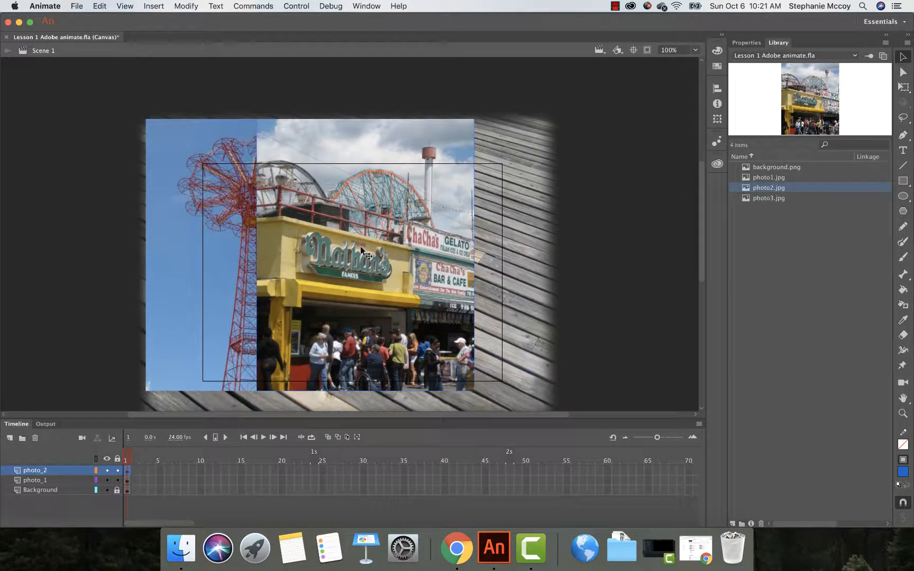
click(647, 50)
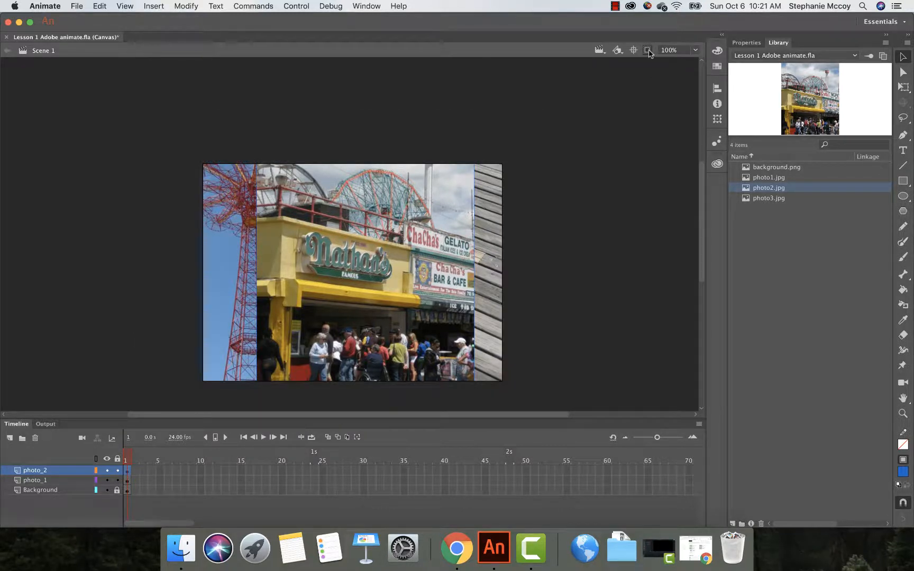
click(647, 51)
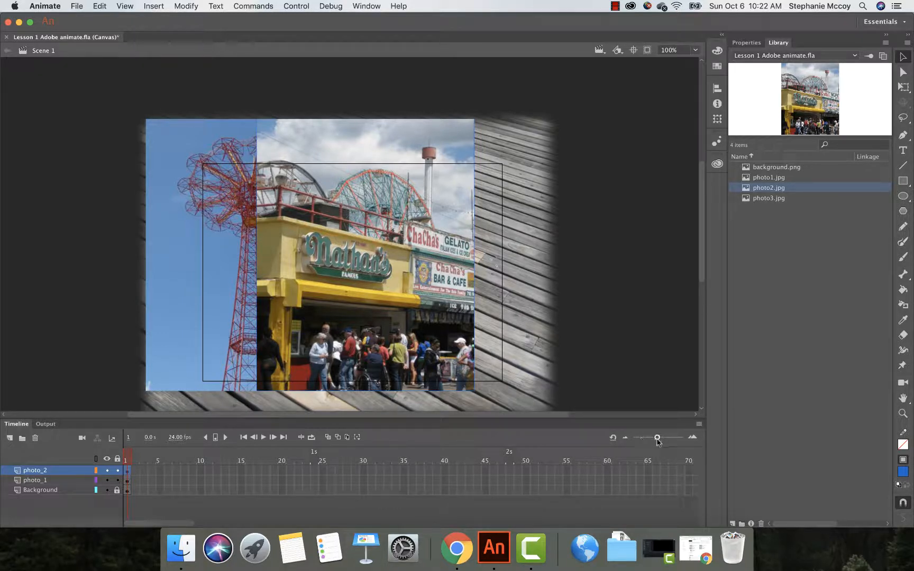
drag(657, 439, 661, 440)
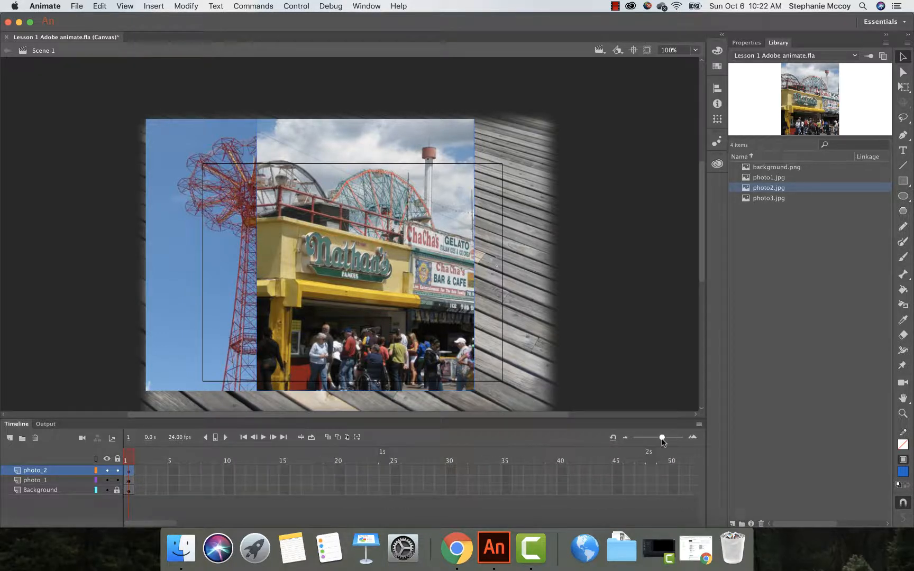
Step: Extend the photo_2 layer with frames up to frame 47
click(642, 469)
click(153, 7)
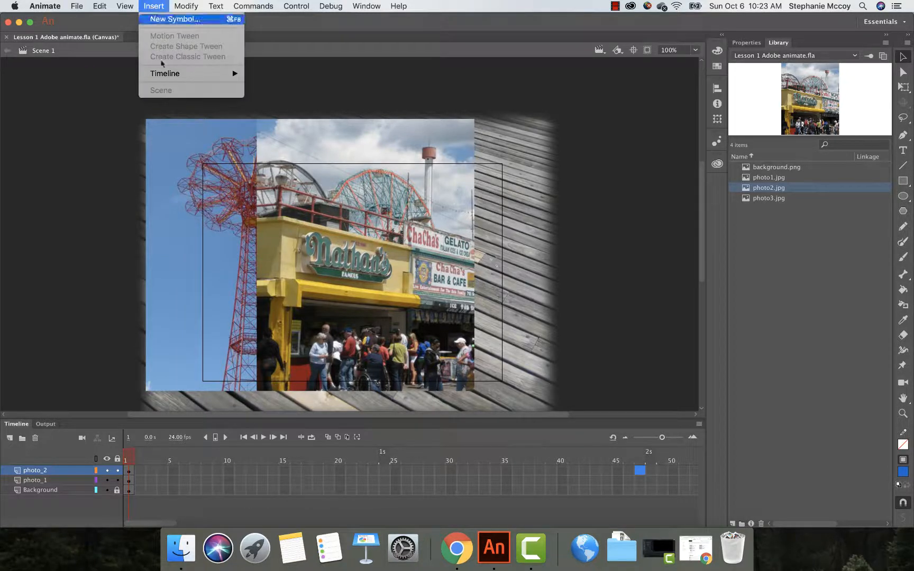
mouse_move(169, 74)
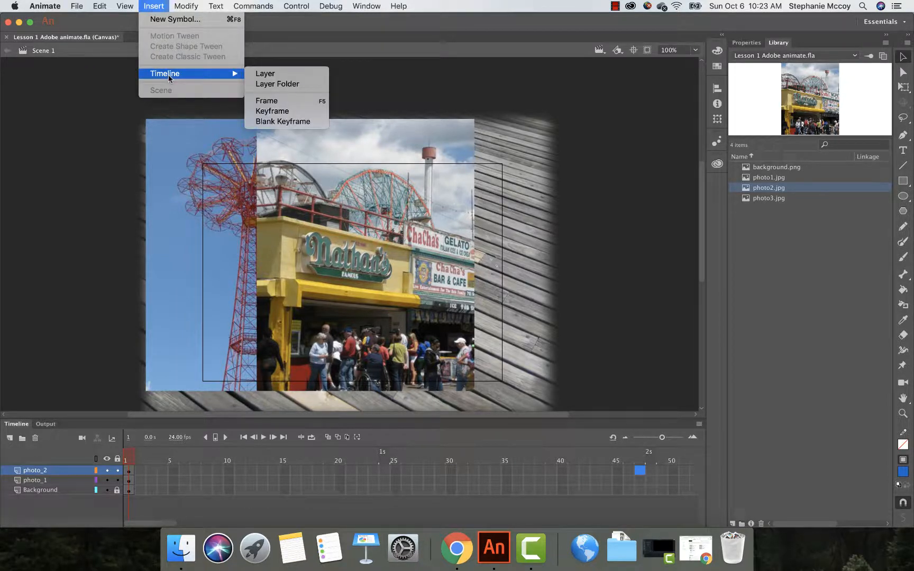
click(268, 101)
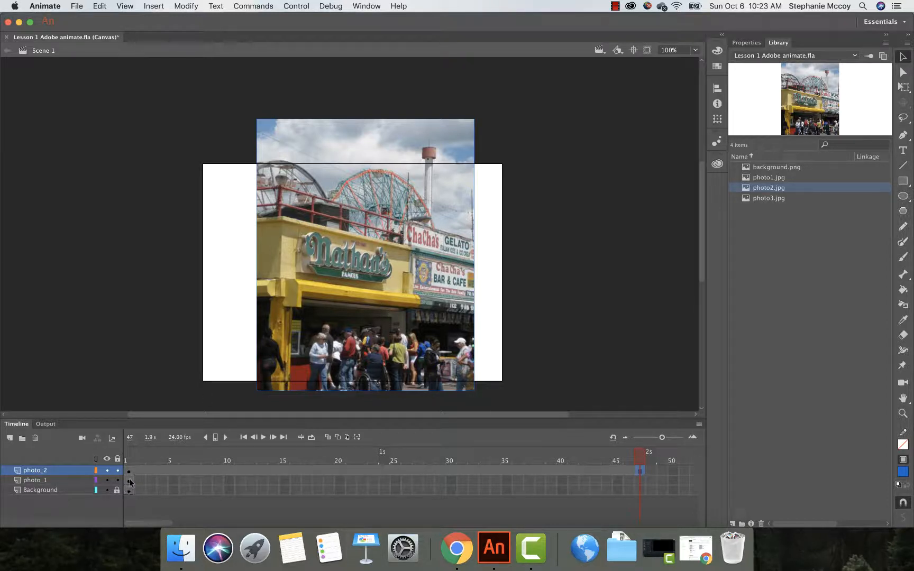
Step: Extend the photo_1 and Background layers with frames up to frame 47 as well
click(66, 482)
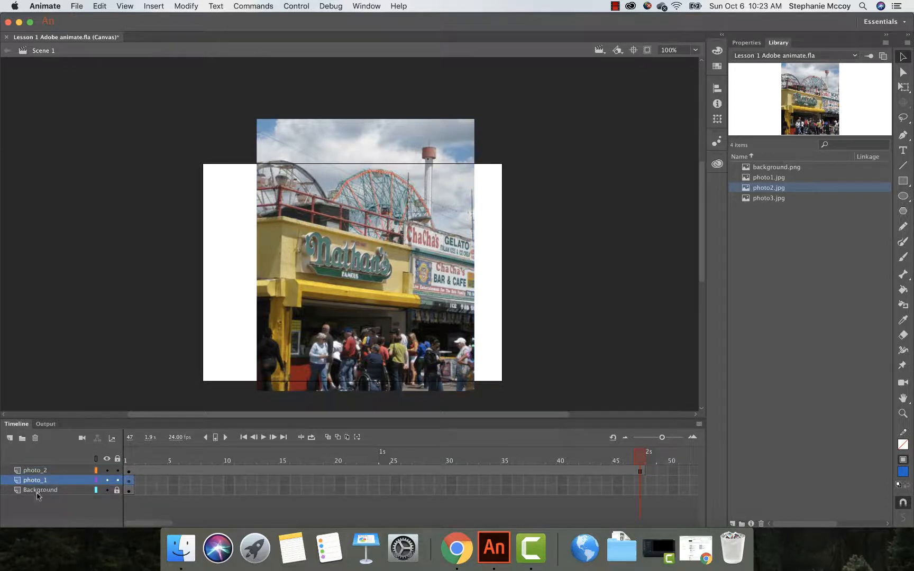
click(639, 480)
click(154, 6)
mouse_move(189, 74)
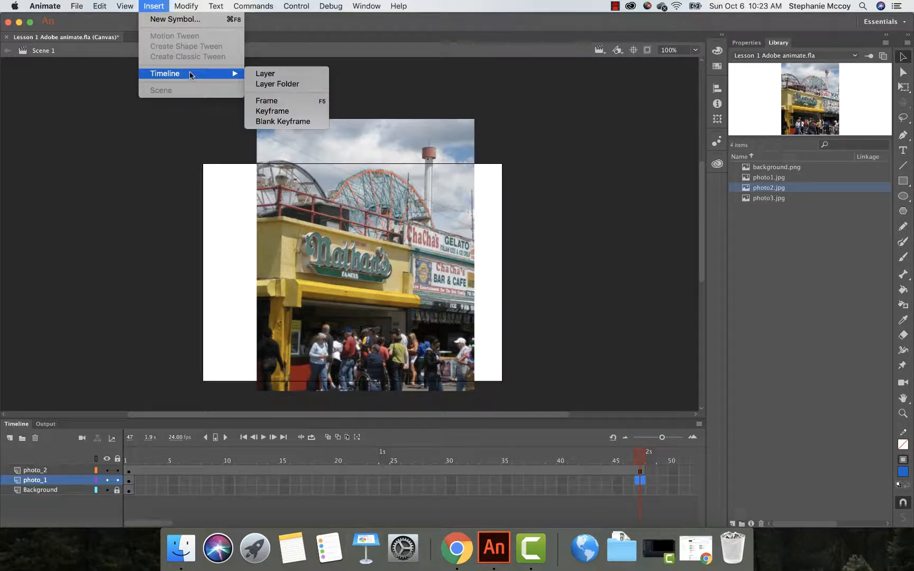
click(260, 101)
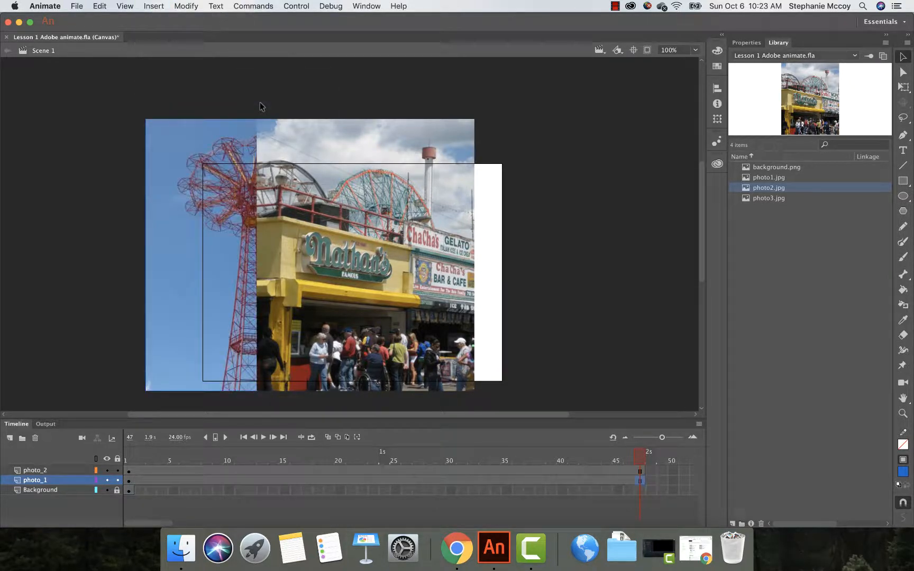
click(50, 491)
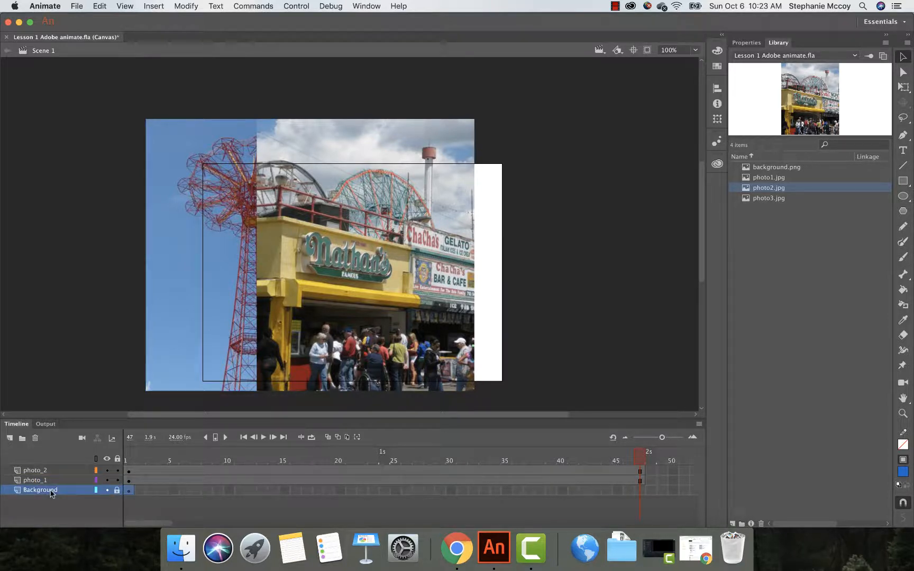
click(639, 490)
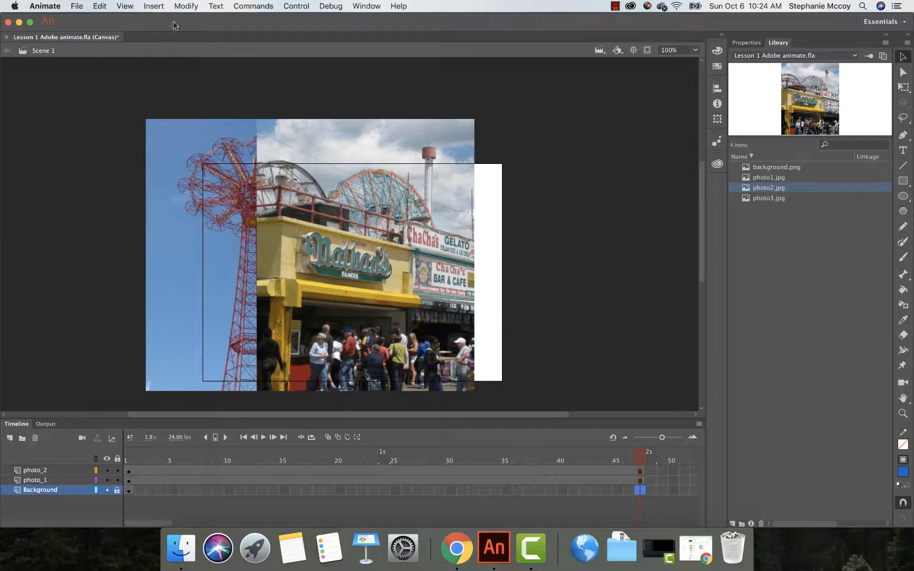
click(154, 6)
mouse_move(212, 77)
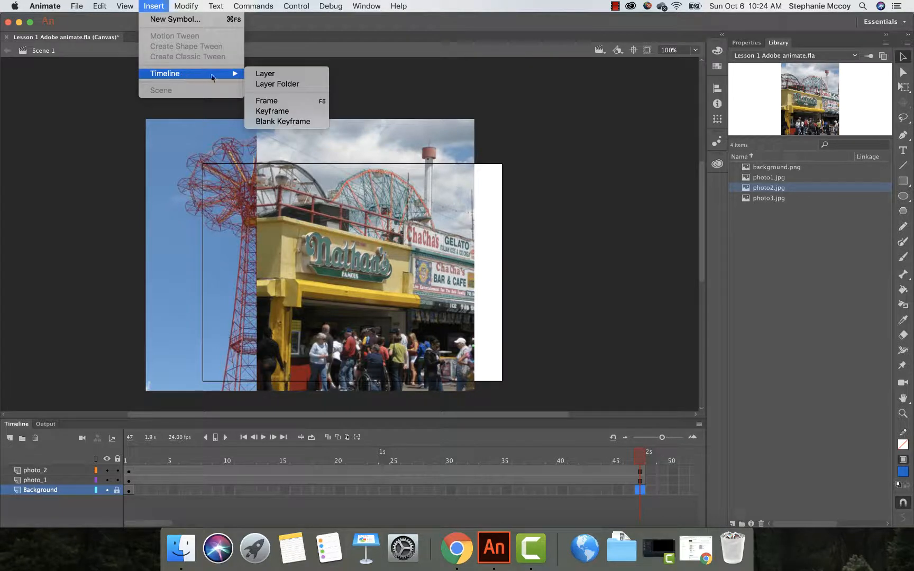
click(272, 101)
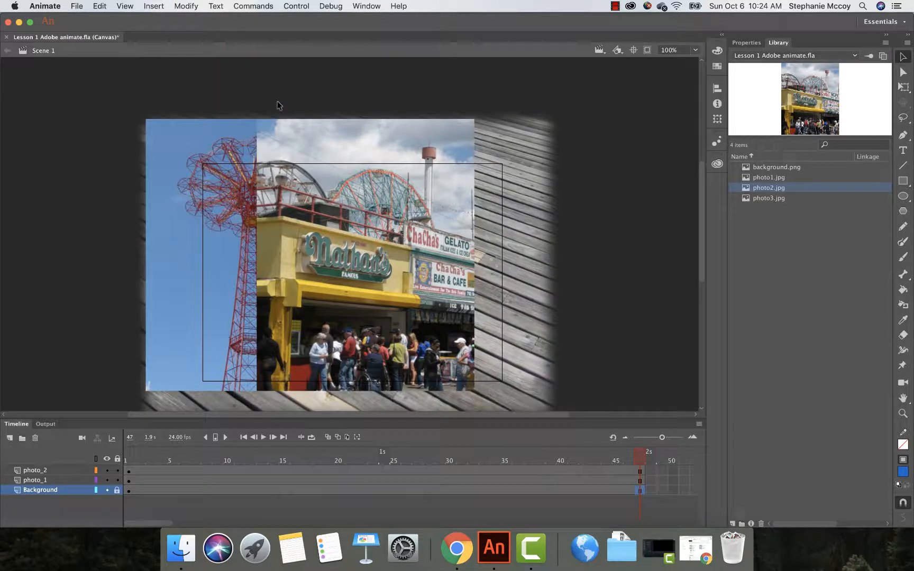
Step: Scrub the playhead through the timeline to preview the frames
click(640, 458)
drag(640, 458, 382, 467)
mouse_move(383, 455)
mouse_down()
mouse_move(322, 457)
mouse_move(385, 455)
mouse_up()
drag(385, 456, 277, 472)
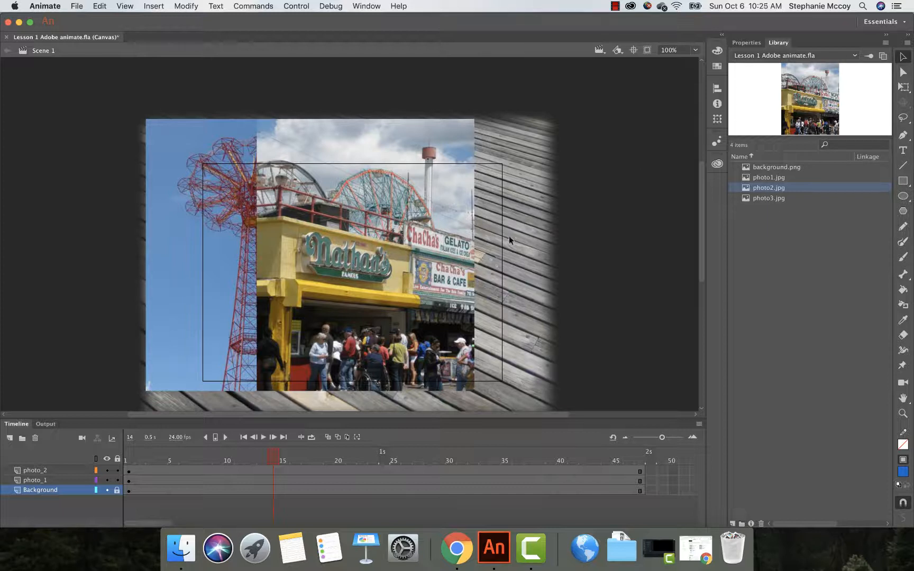
scroll(473, 259, up, 10)
scroll(334, 340, down, 10)
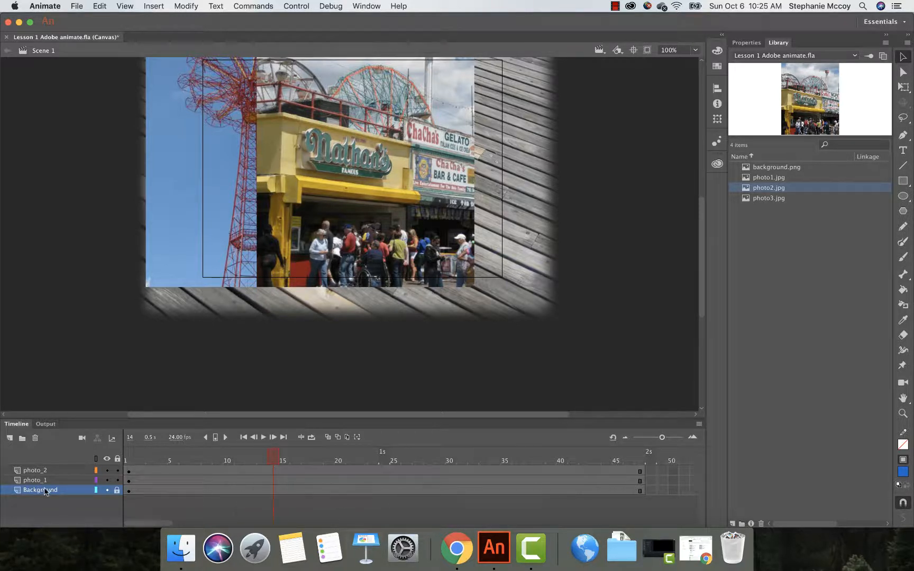
scroll(45, 490, right, 2)
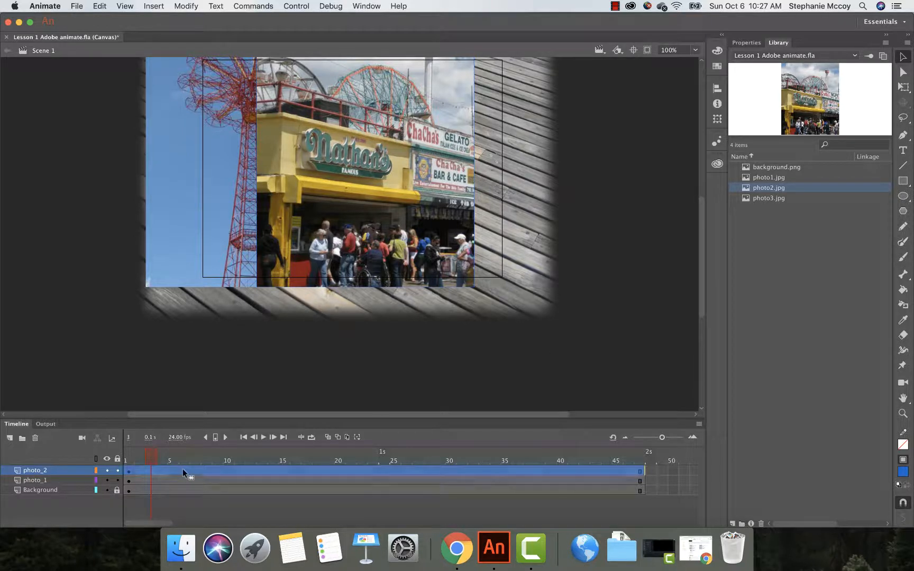
Step: Delete photo 2 from the start of the photo_2 layer and insert a keyframe at frame 24
click(183, 468)
key(Delete)
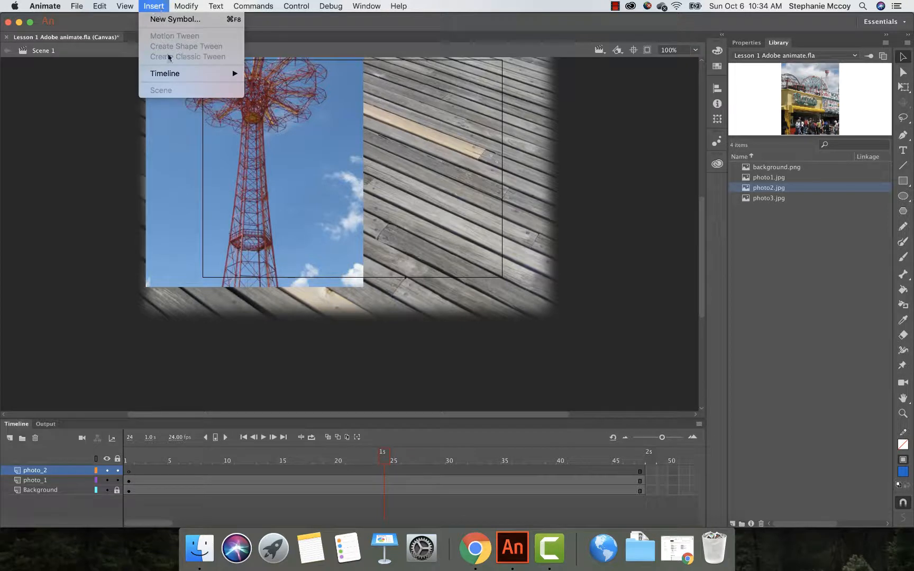
mouse_move(170, 73)
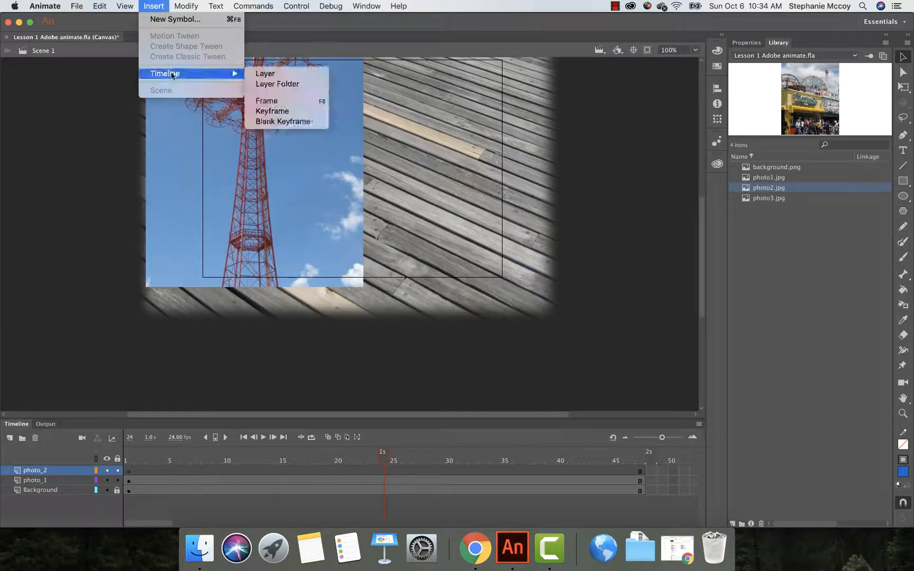
click(296, 111)
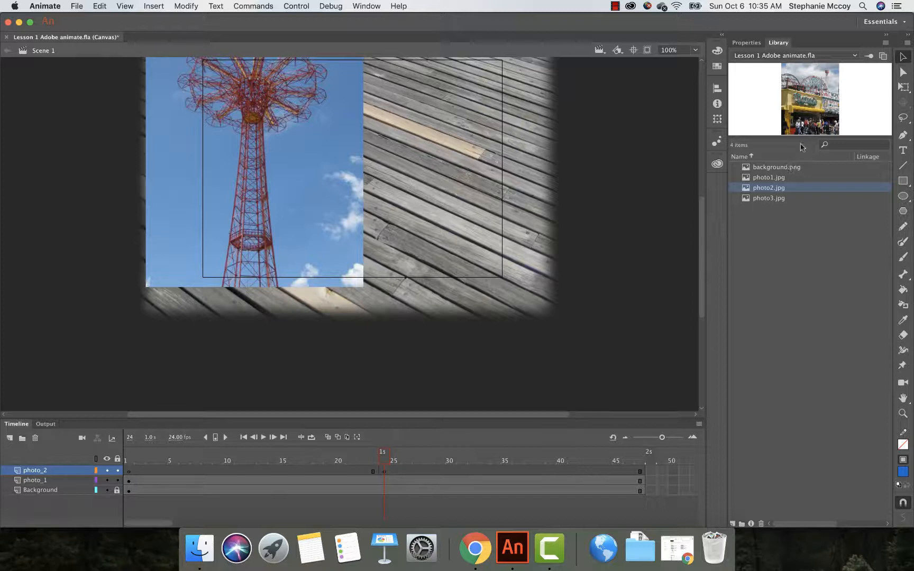
Step: Place photo2.jpg in the frame 24 keyframe, positioned over the stage's right half next to photo 1
drag(775, 190, 442, 235)
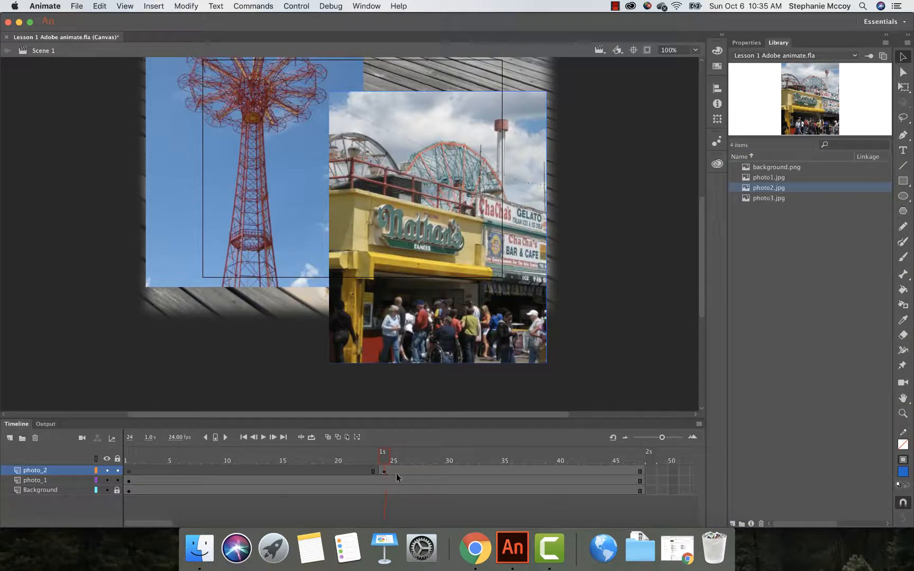
drag(438, 269, 419, 205)
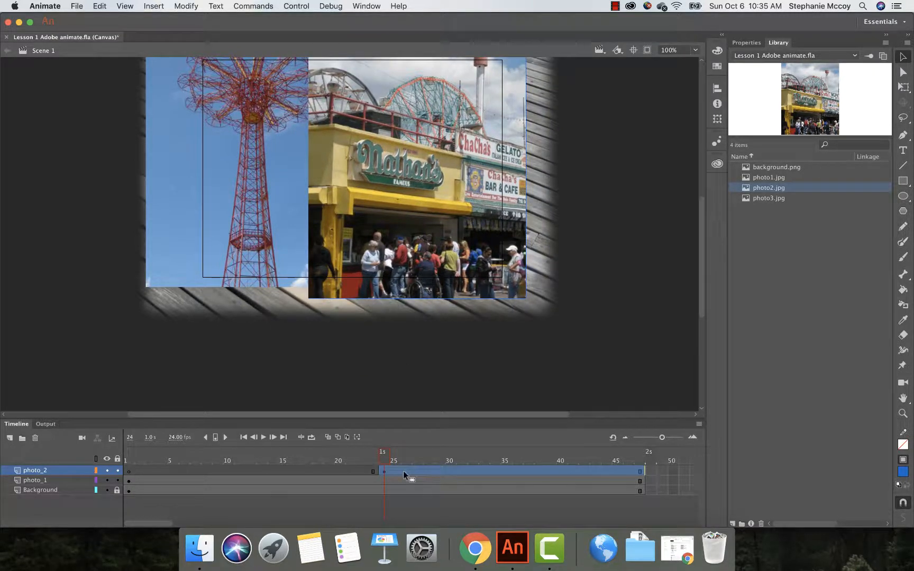
drag(386, 458, 125, 454)
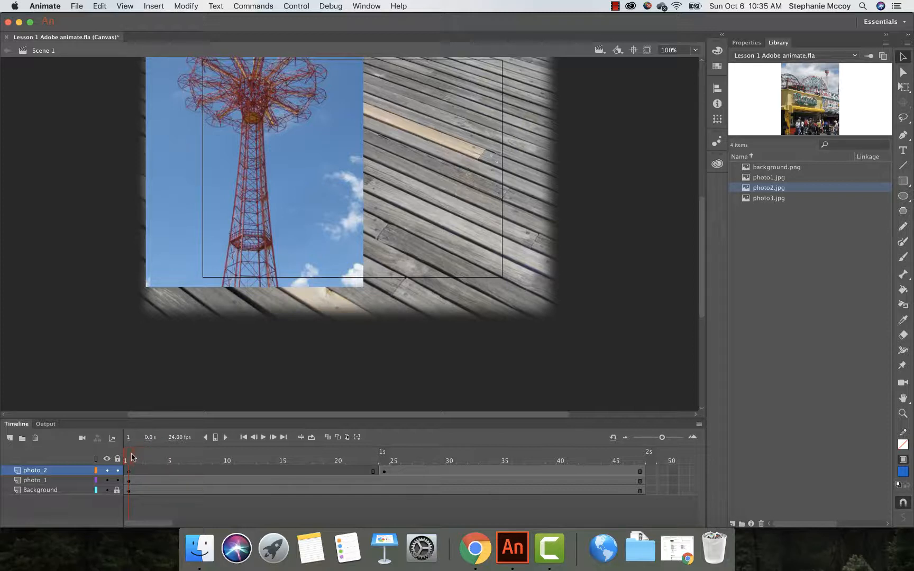
drag(134, 457, 308, 446)
Step: Move the photo_2 keyframe from frame 24 to frame 12
click(384, 471)
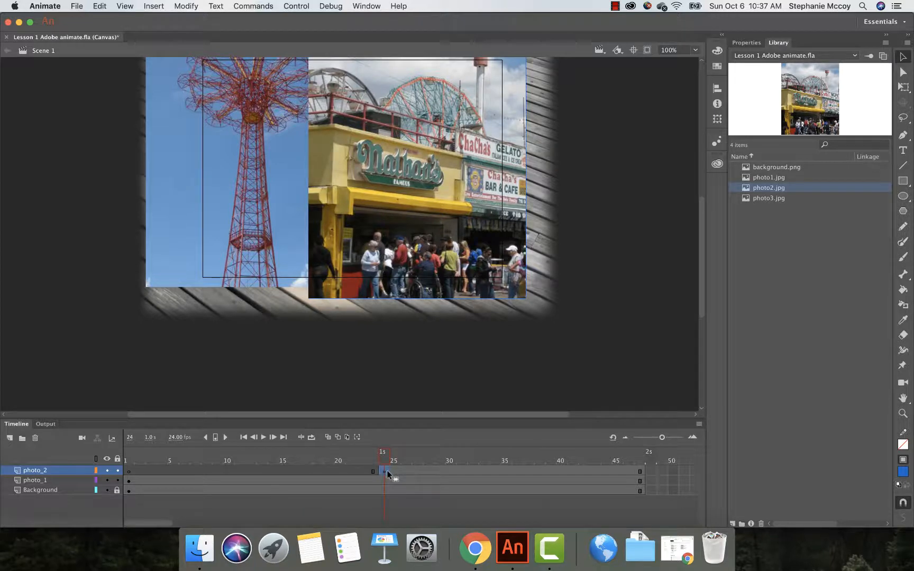
drag(334, 473, 249, 468)
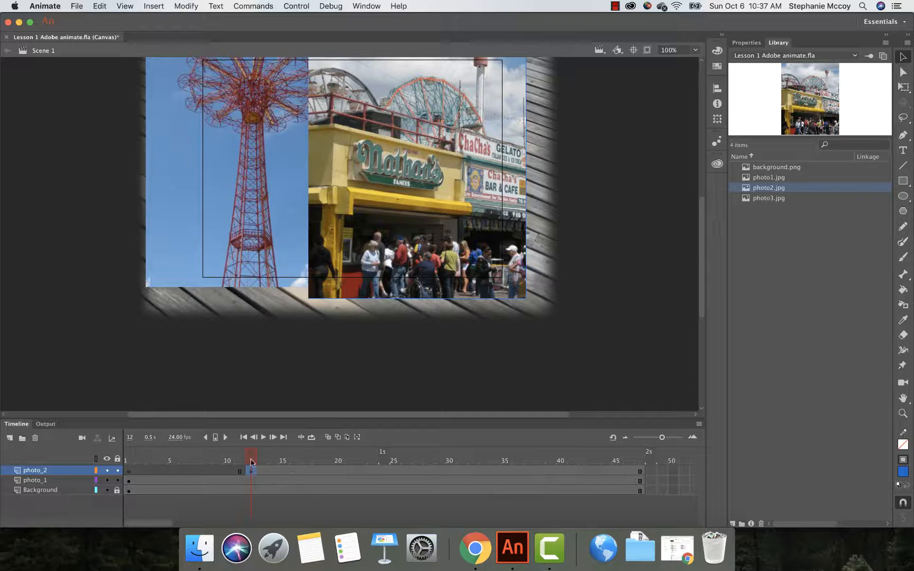
drag(250, 459, 143, 478)
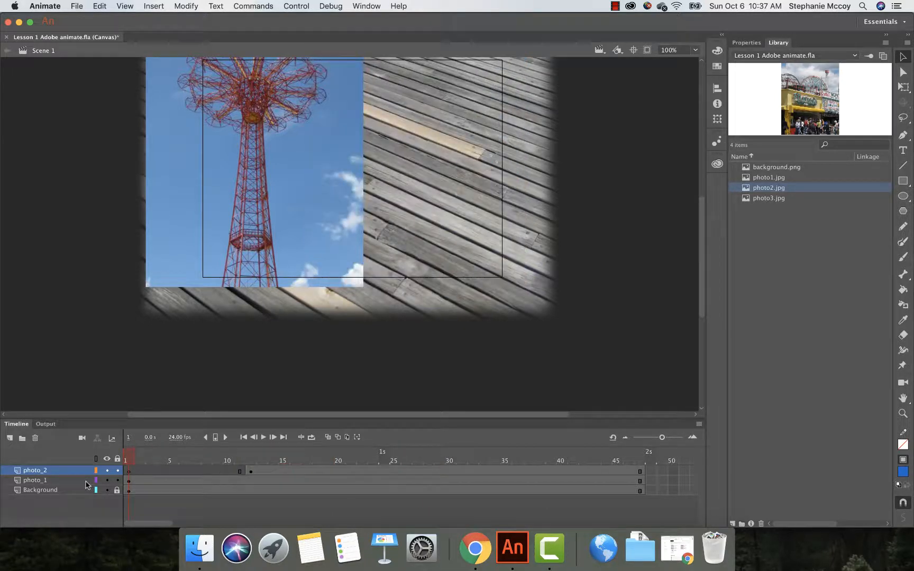
click(252, 489)
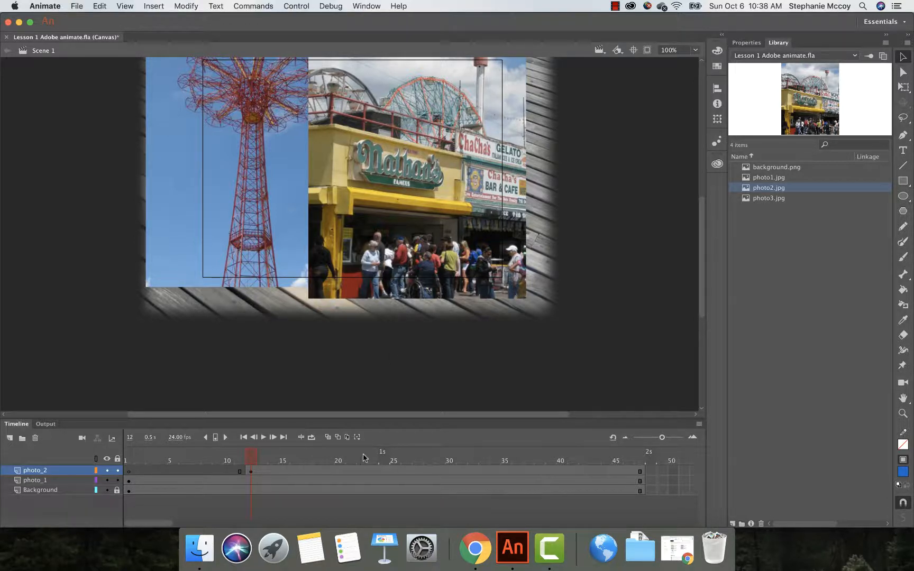
click(250, 471)
click(186, 6)
mouse_move(194, 124)
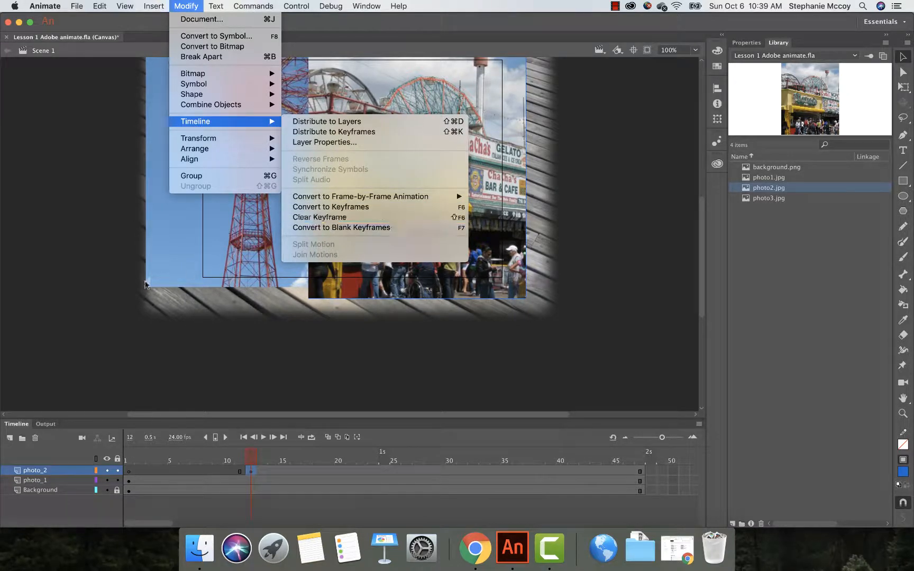
click(127, 378)
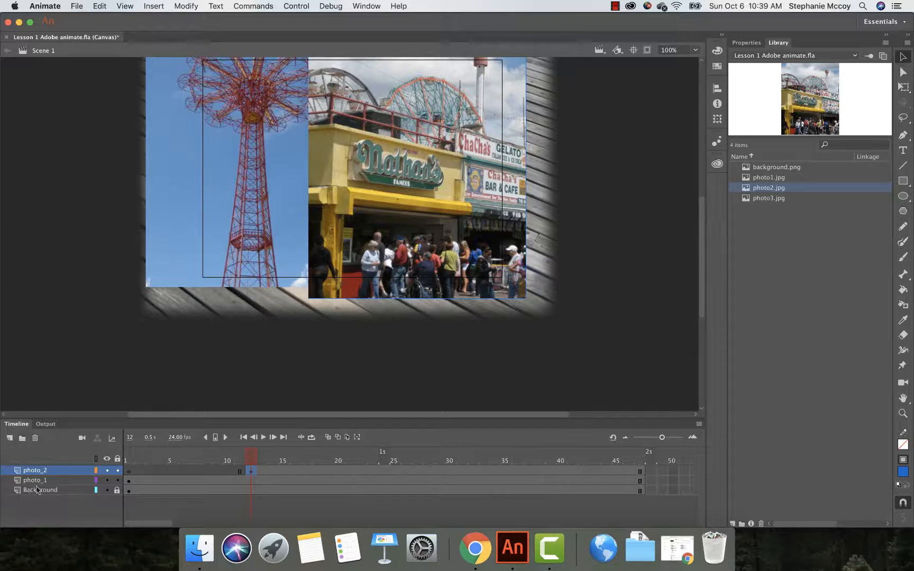
Step: Add a new layer above photo_2 and name it Photo_3
click(10, 437)
double_click(39, 471)
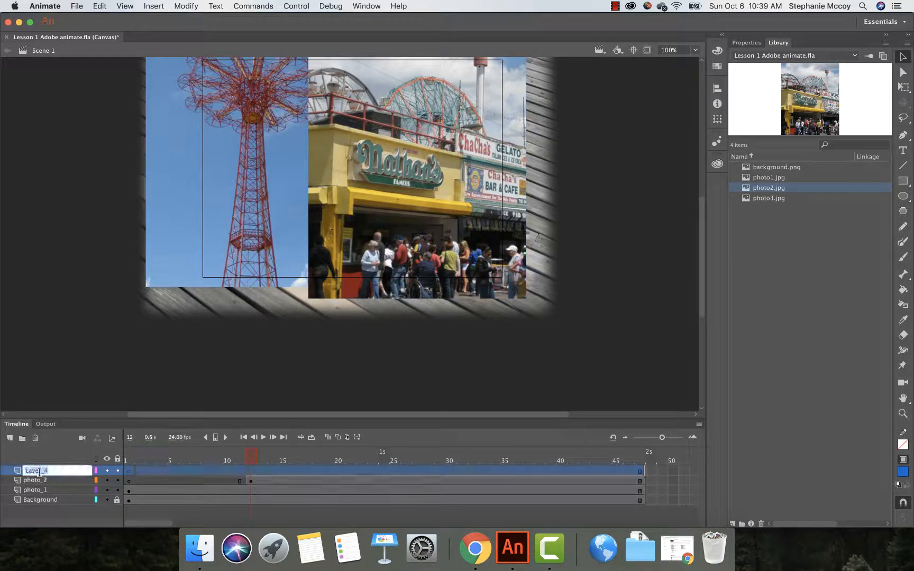
text(Photo)
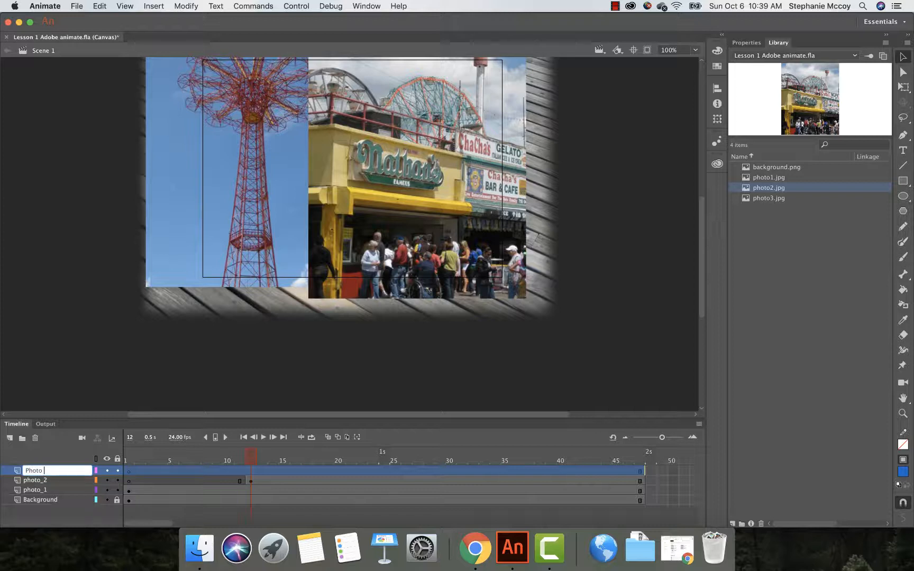
text(_3)
click(62, 480)
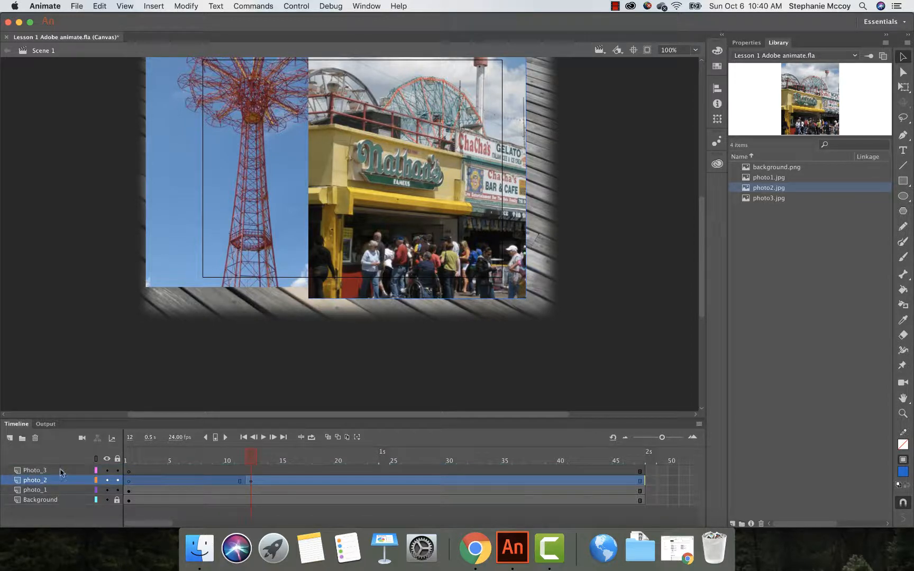
Step: Place photo3.jpg from the library on the Photo_3 layer over the stage's right side
click(113, 469)
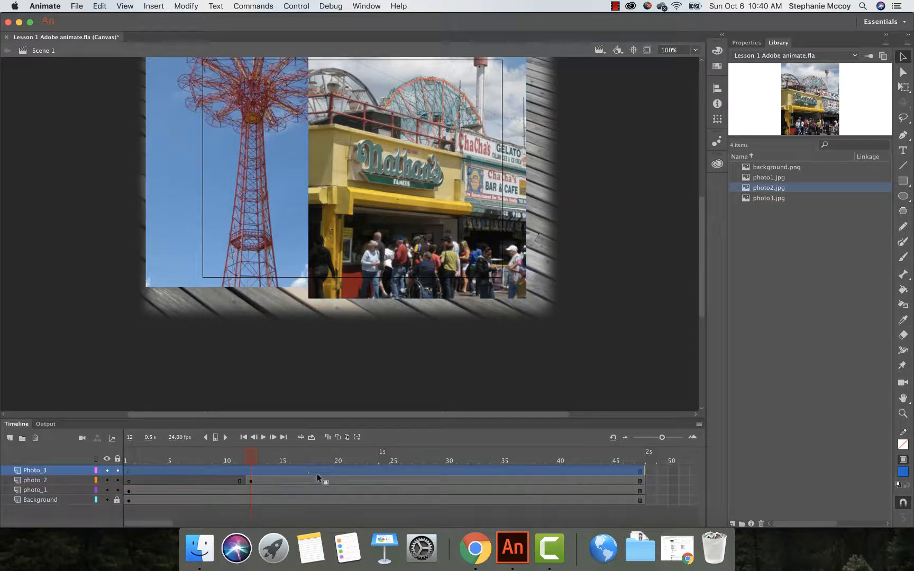
click(380, 469)
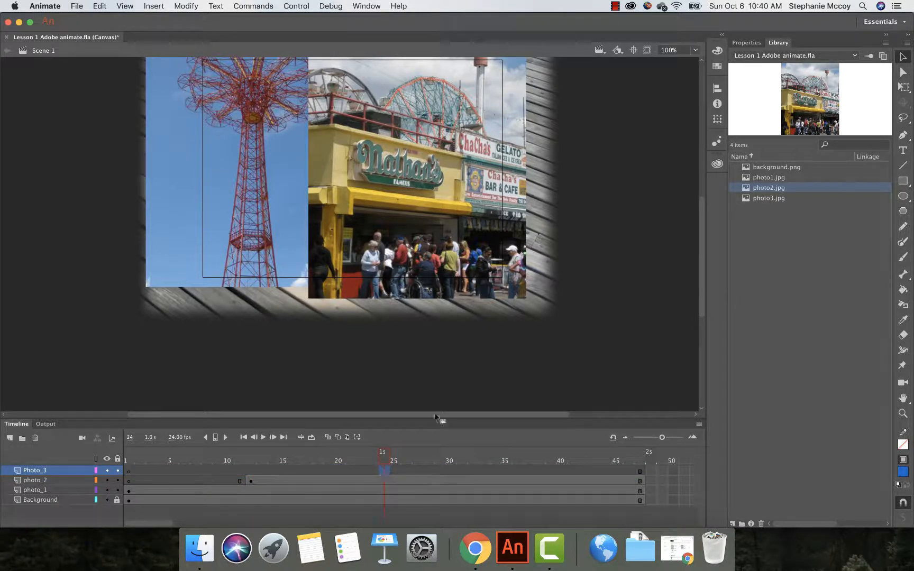
drag(771, 200, 459, 171)
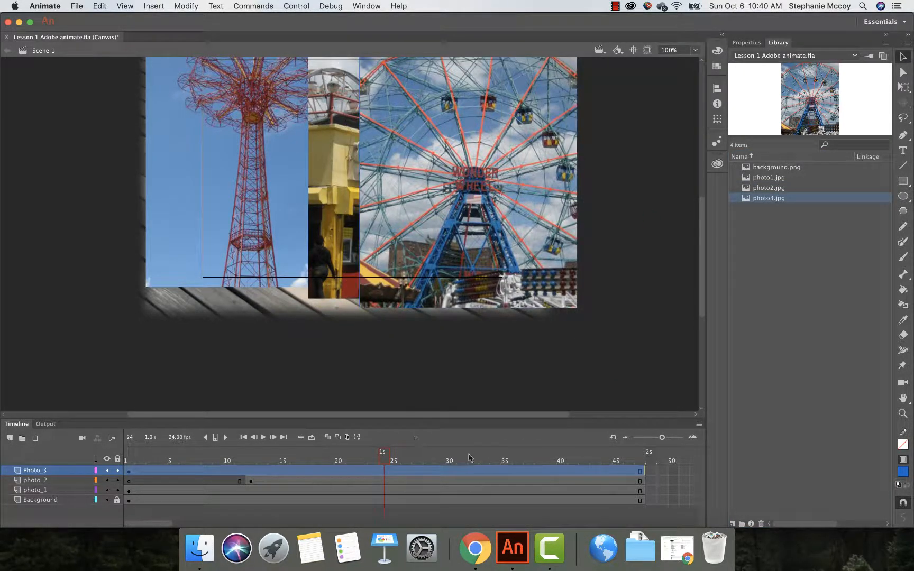
drag(383, 458, 273, 455)
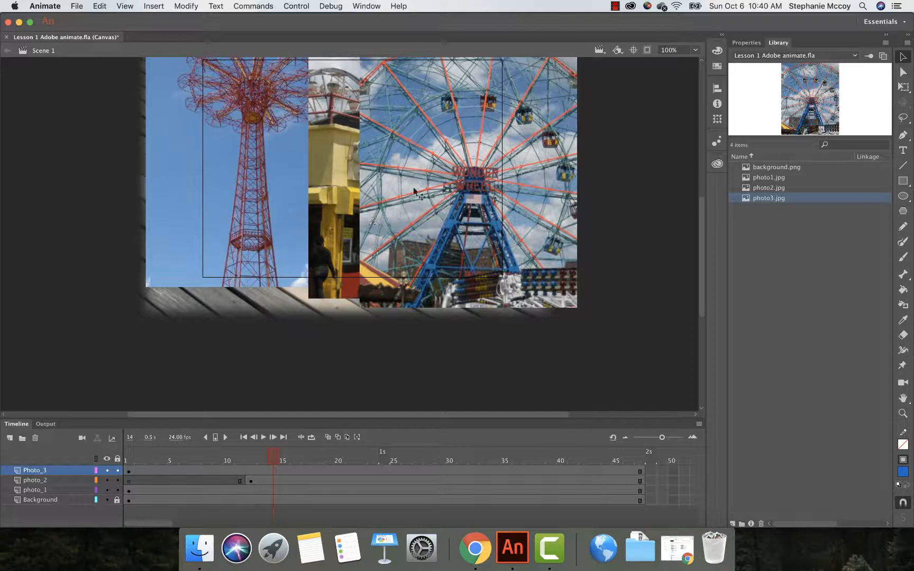
Step: Reposition the photo3 image so it sits over the stage's right side, aligned with the stage's top edge
drag(400, 219, 433, 210)
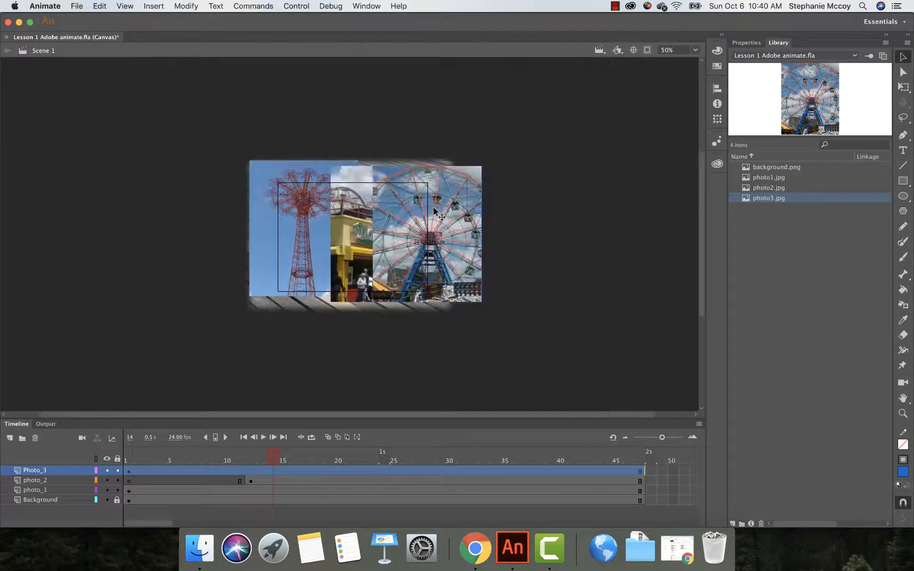
key(super+minus)
drag(416, 219, 422, 211)
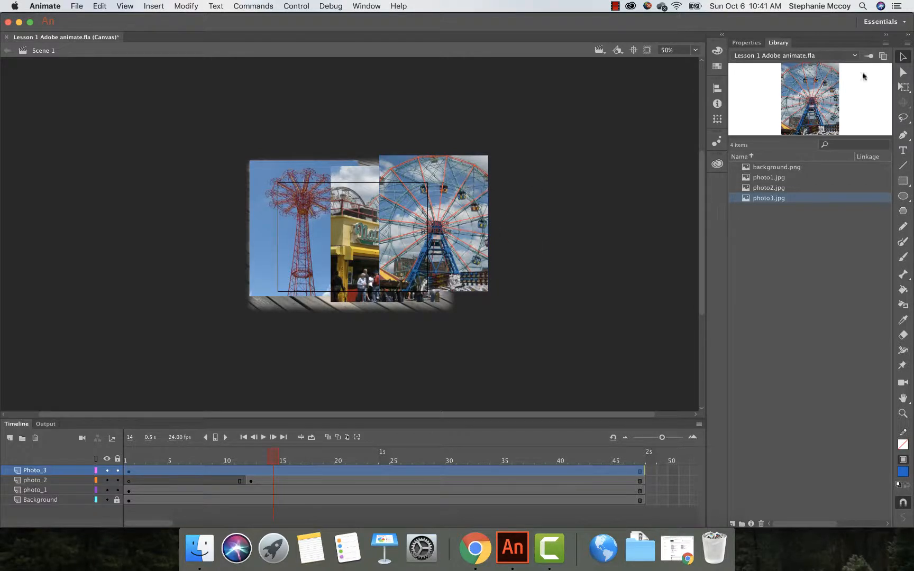
drag(467, 186, 468, 192)
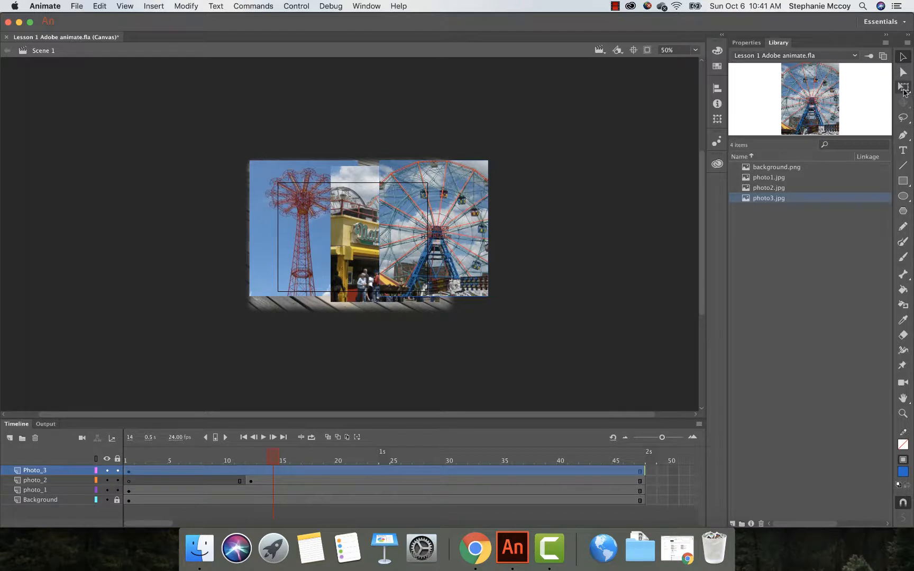
Step: Scale the photo3 image down from its corner with the Free Transform tool
click(903, 88)
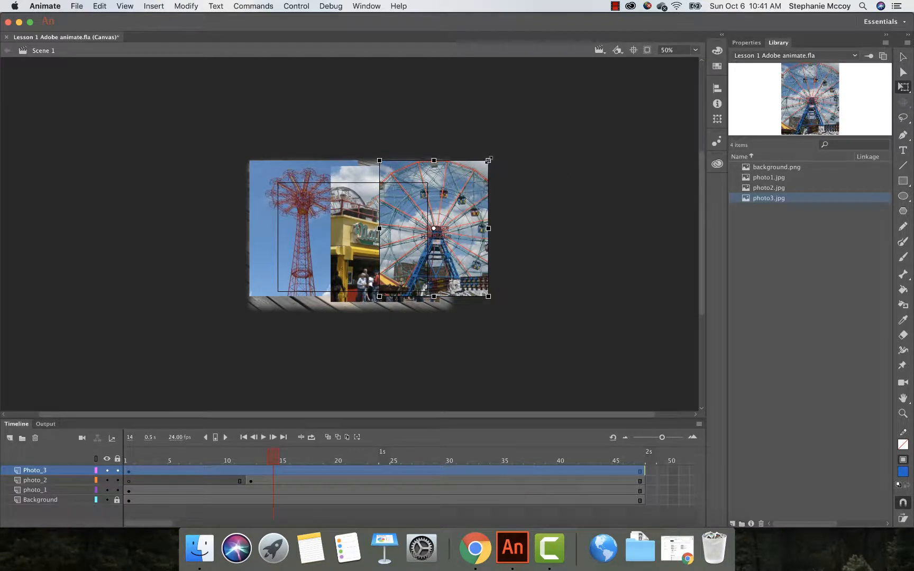
drag(489, 160, 471, 179)
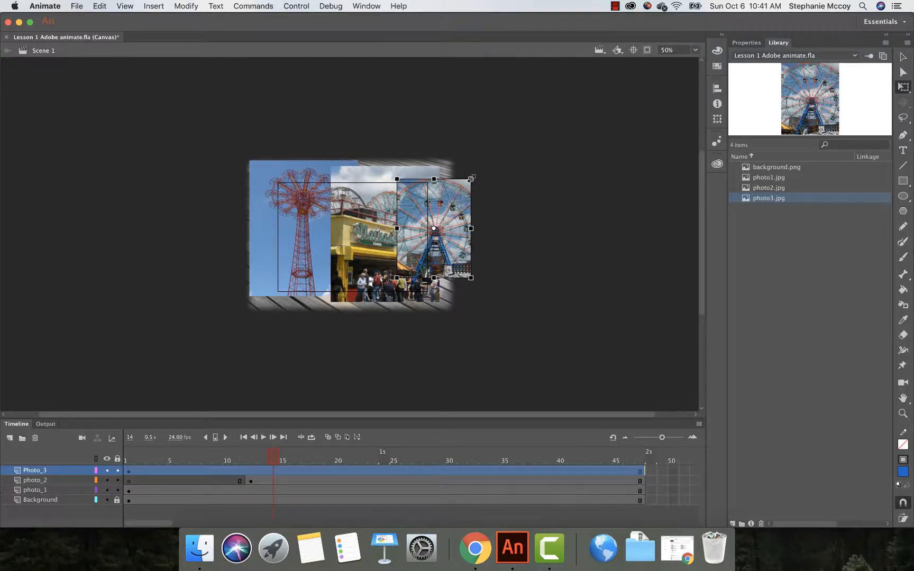
key(super+z)
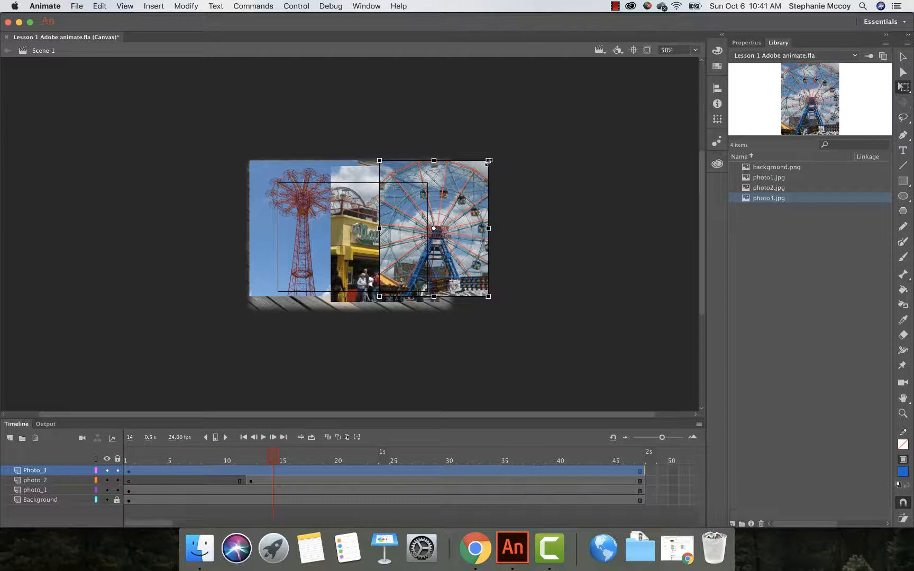
drag(480, 169, 468, 186)
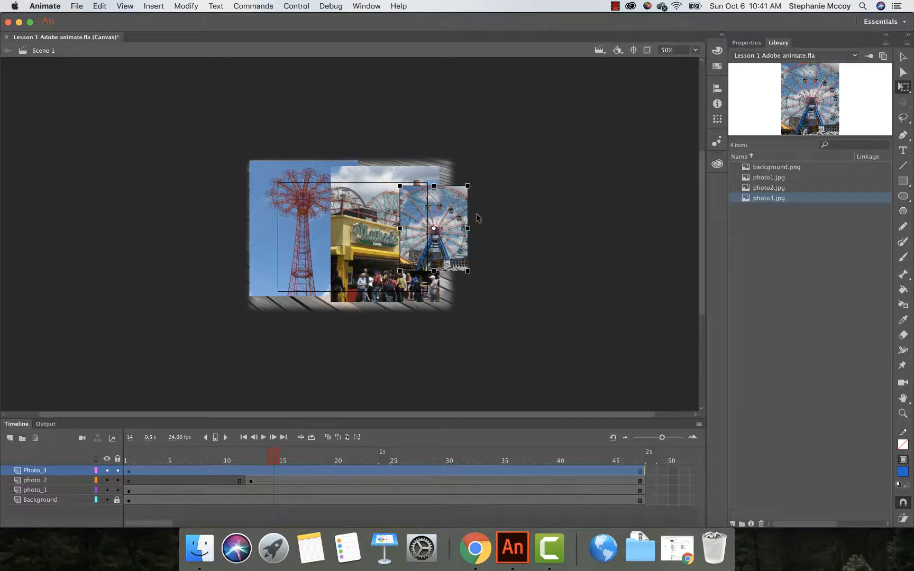
Step: Preview the animation and return the playhead to frame 12
key(Return)
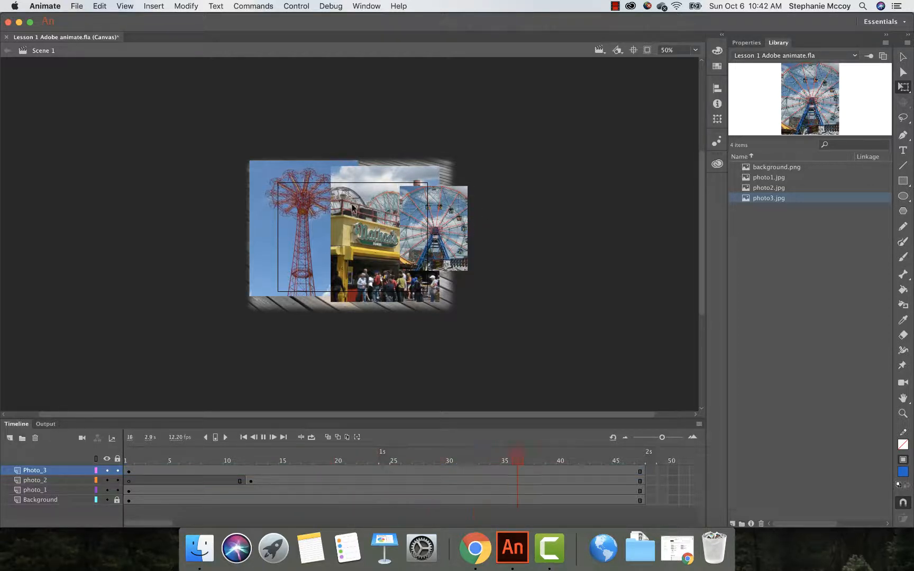
click(639, 470)
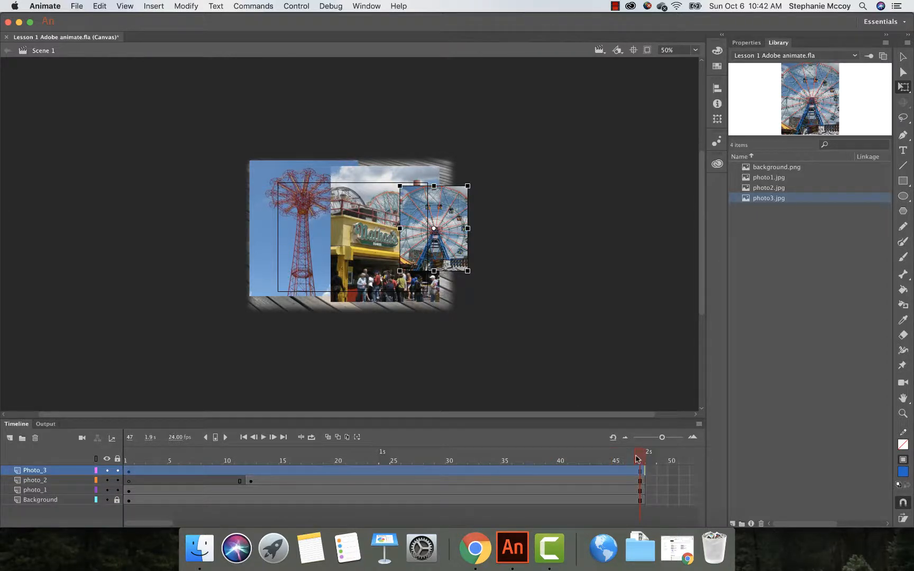
drag(636, 459, 250, 469)
Step: Scale the photo2 image down from its top-right corner with Free Transform
click(368, 245)
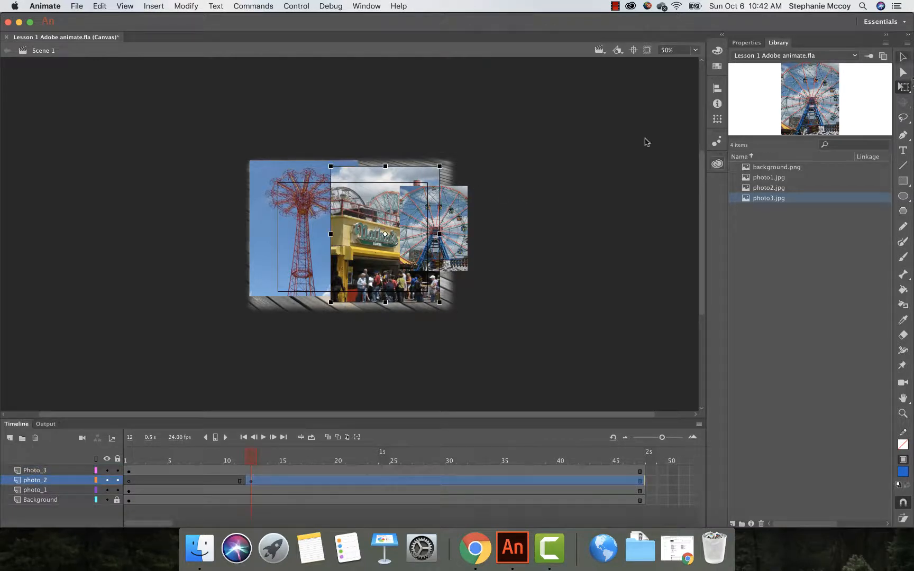
drag(439, 166, 414, 180)
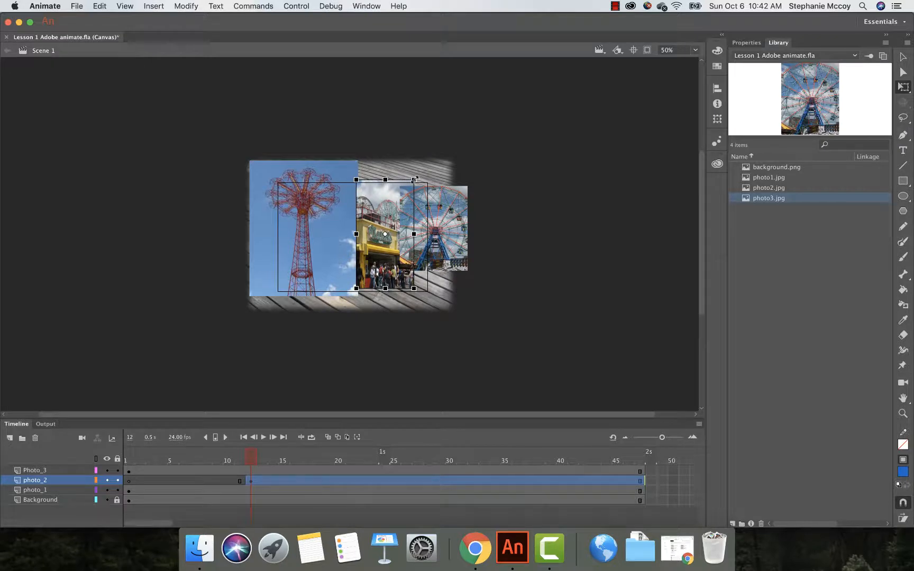
key(super+z)
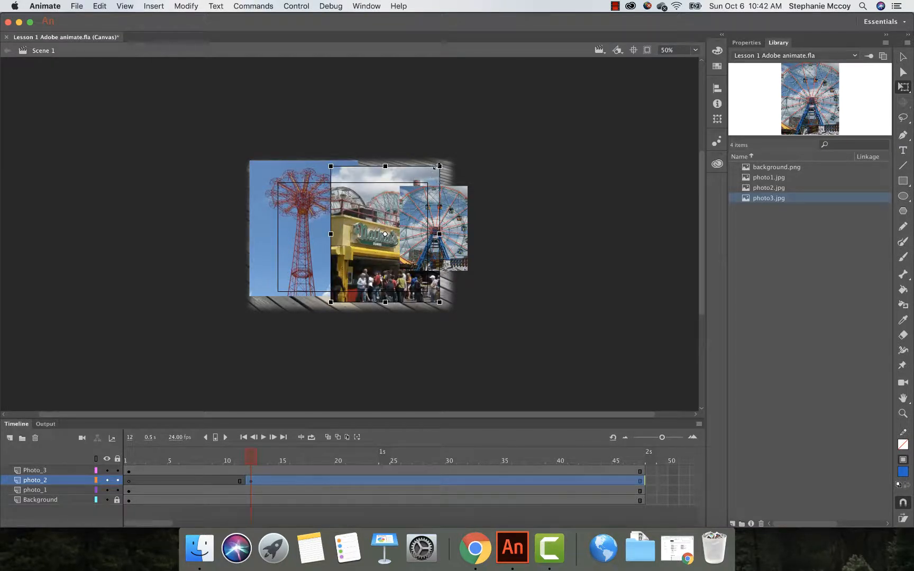
drag(436, 167, 425, 180)
Step: Scale and move the photo1 image to fill the stage's left side
click(302, 178)
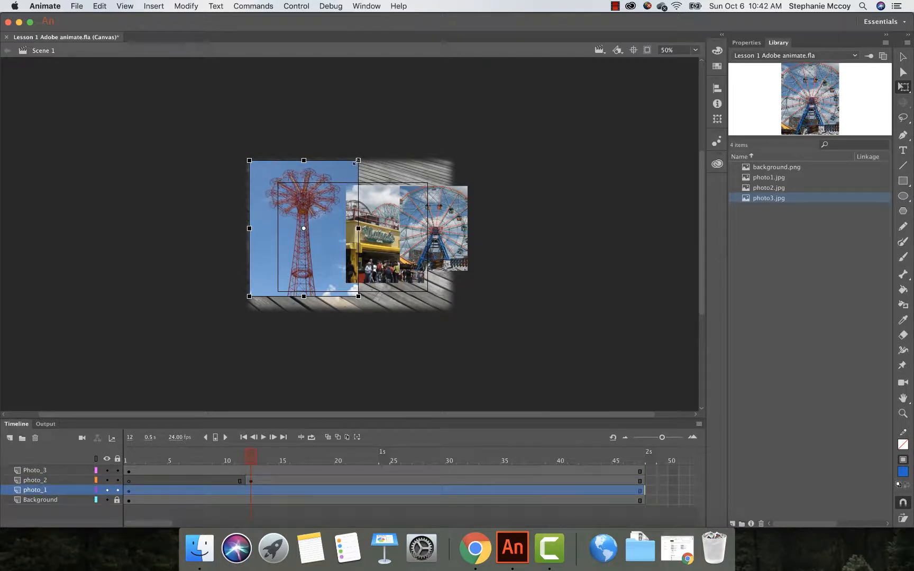
drag(356, 162, 340, 182)
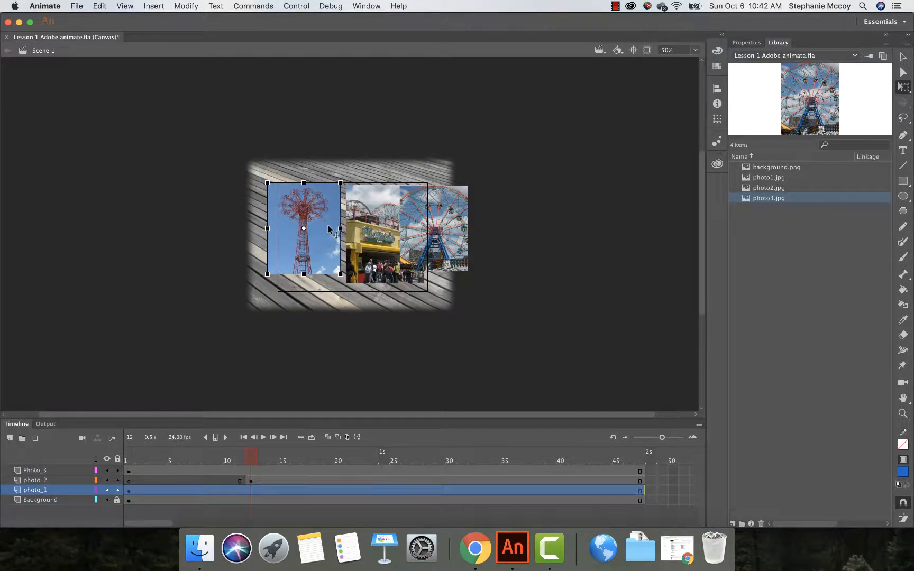
drag(328, 229, 340, 243)
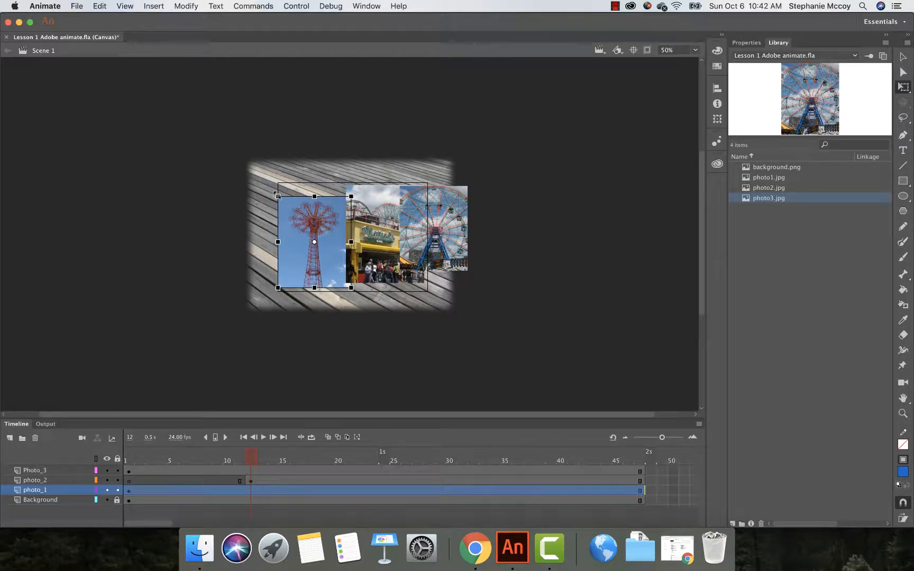
drag(268, 187, 256, 177)
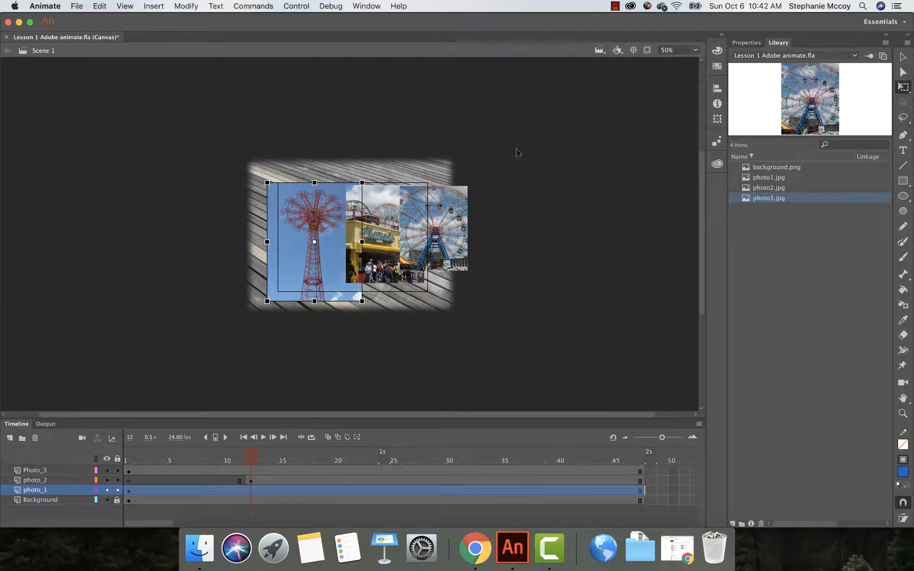
Step: Move the photo3 image onto the stage's right side within the stage boundary
click(647, 51)
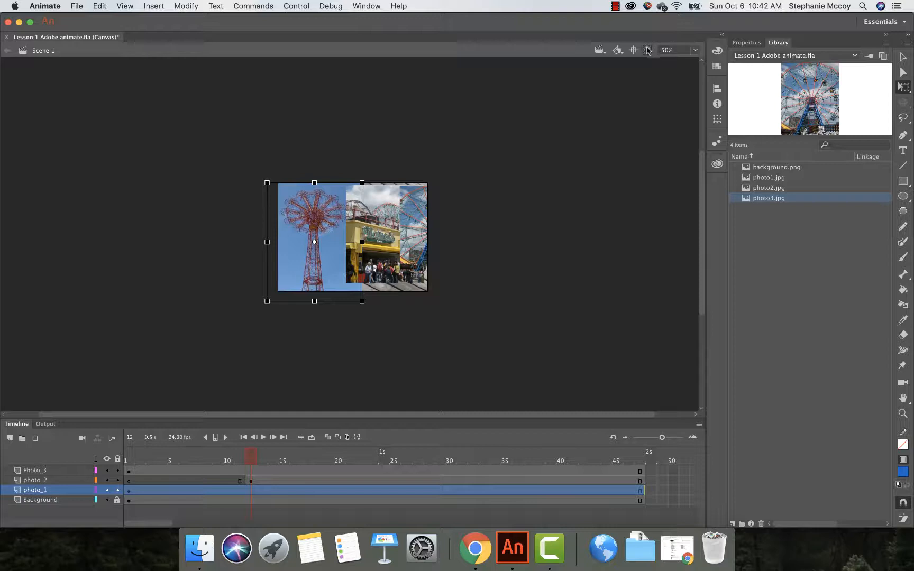
click(647, 50)
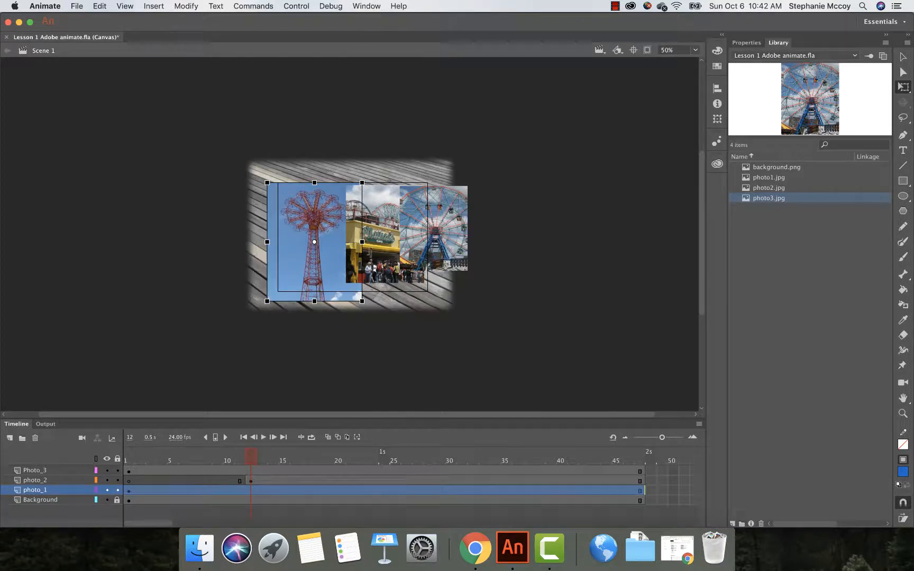
click(381, 242)
drag(381, 242, 365, 250)
drag(421, 232, 401, 229)
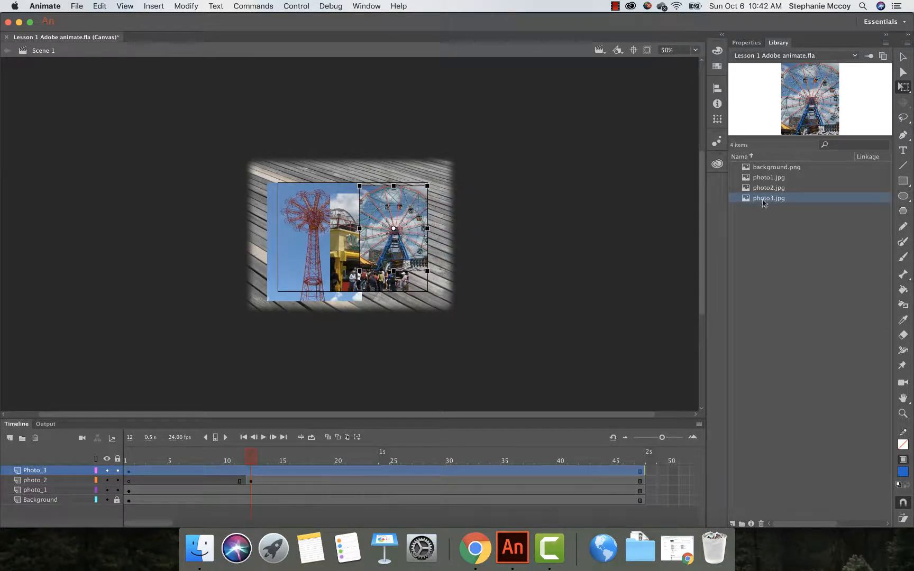
Step: Create a new layer folder and name it photos
click(23, 438)
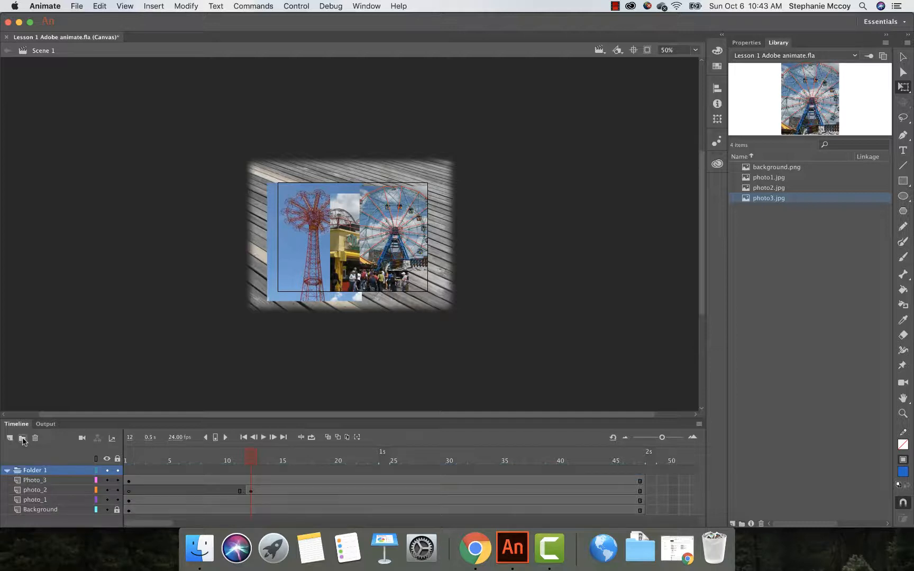
double_click(33, 471)
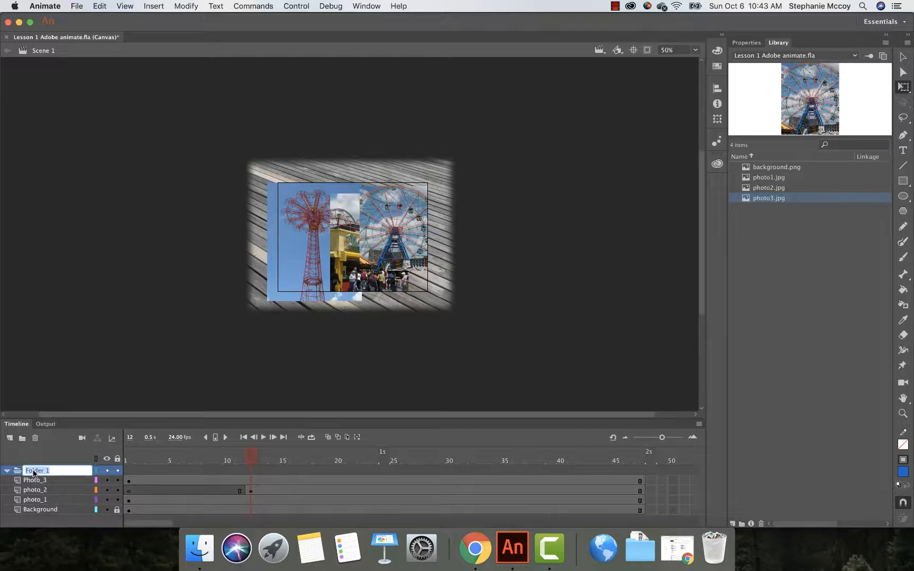
text(pgh)
text(hoto)
text(s)
Step: Reorder the layers inside the photos folder as photo_1, photo_2, Photo_3 from top to bottom
click(46, 481)
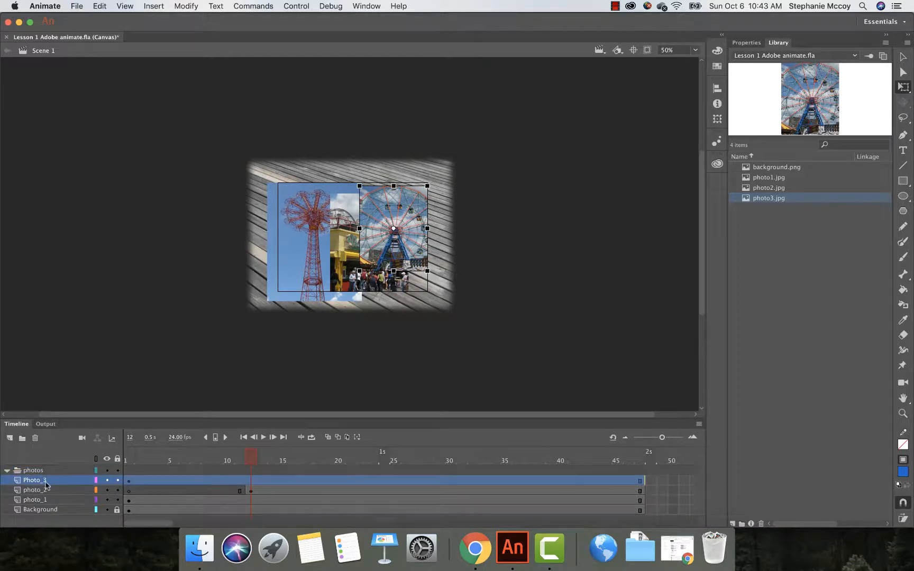
mouse_move(46, 483)
mouse_down()
mouse_move(41, 477)
mouse_move(41, 500)
mouse_move(40, 477)
mouse_up()
click(40, 485)
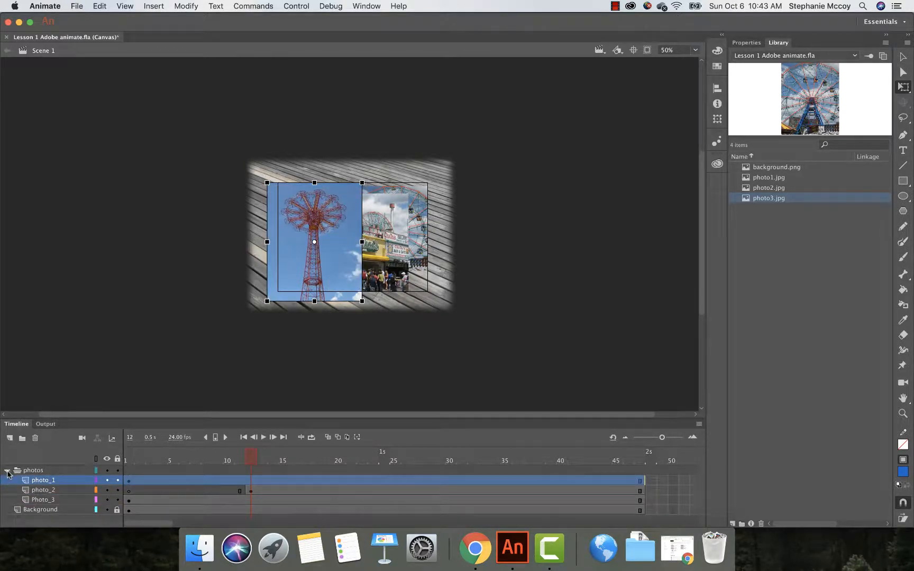
Step: Collapse the photos folder in the timeline
click(7, 471)
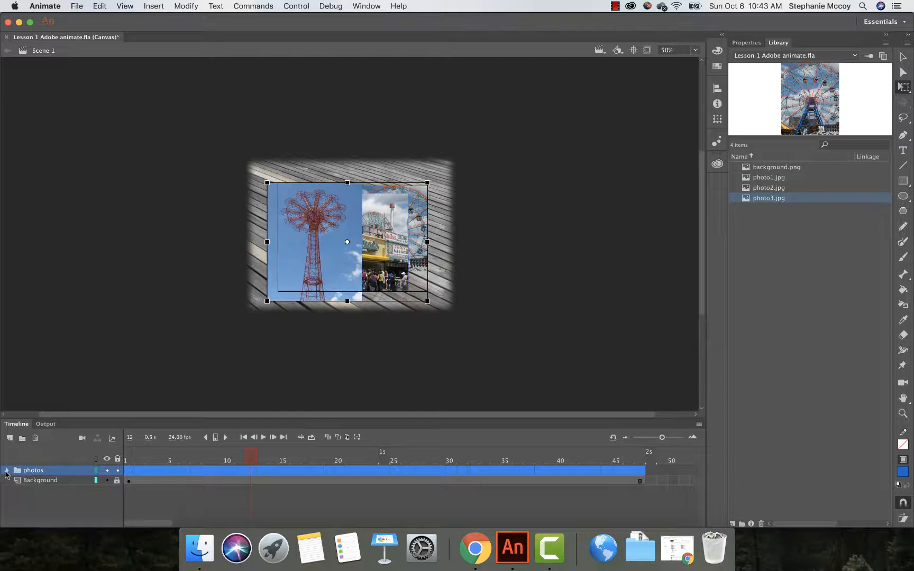
click(6, 471)
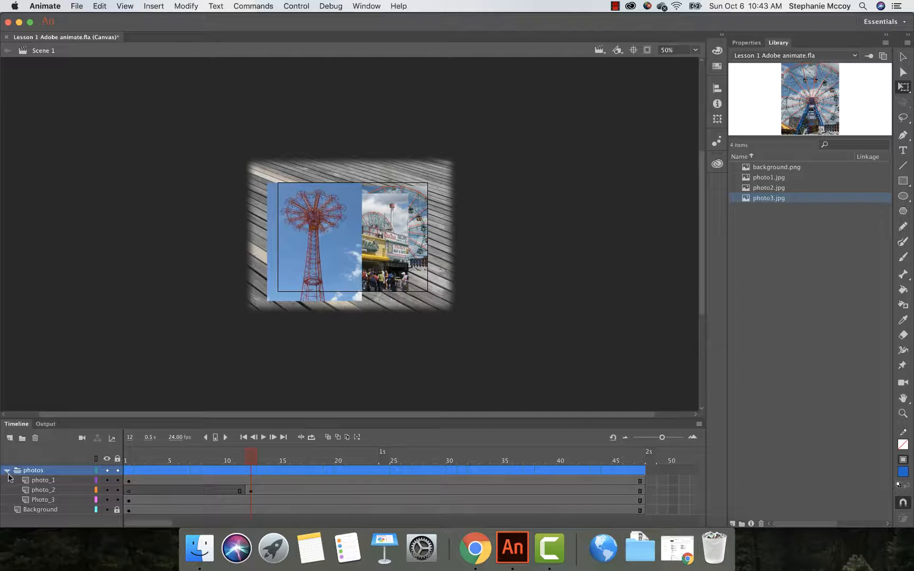
click(7, 471)
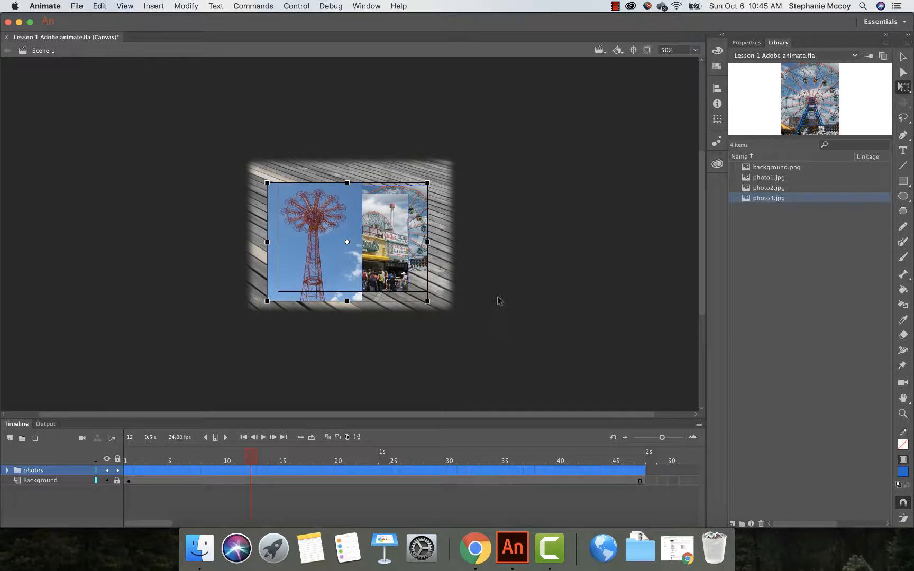
Step: Select the photo1 image on the stage and set its X position to 50
click(498, 297)
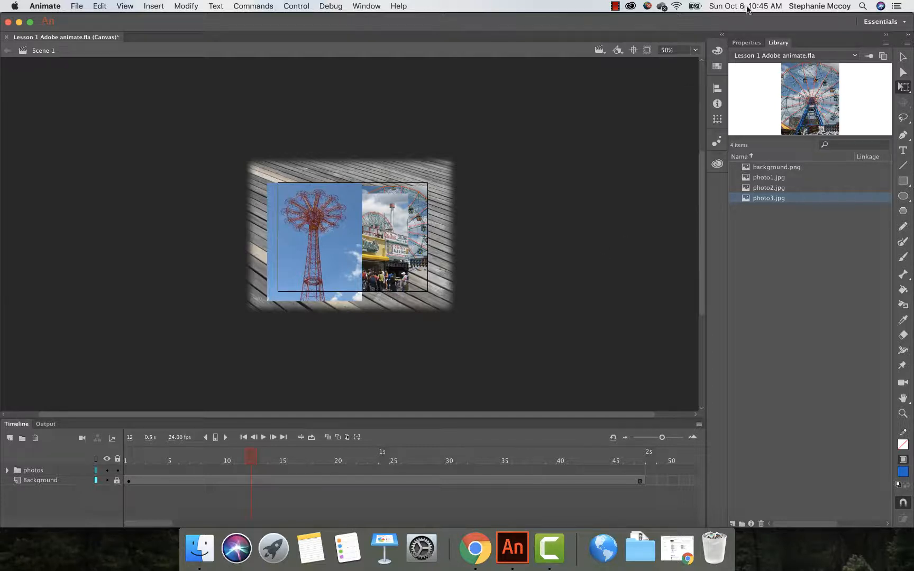
click(747, 40)
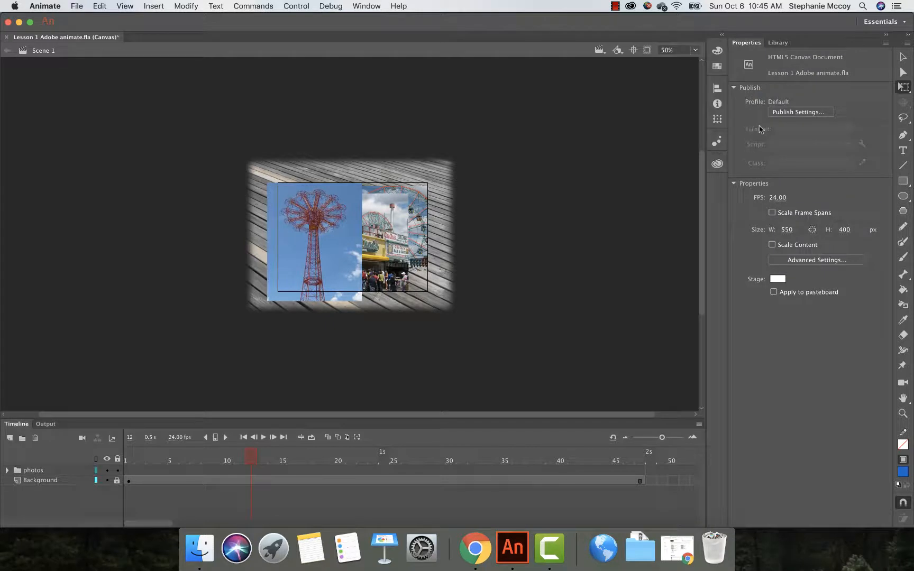
click(777, 44)
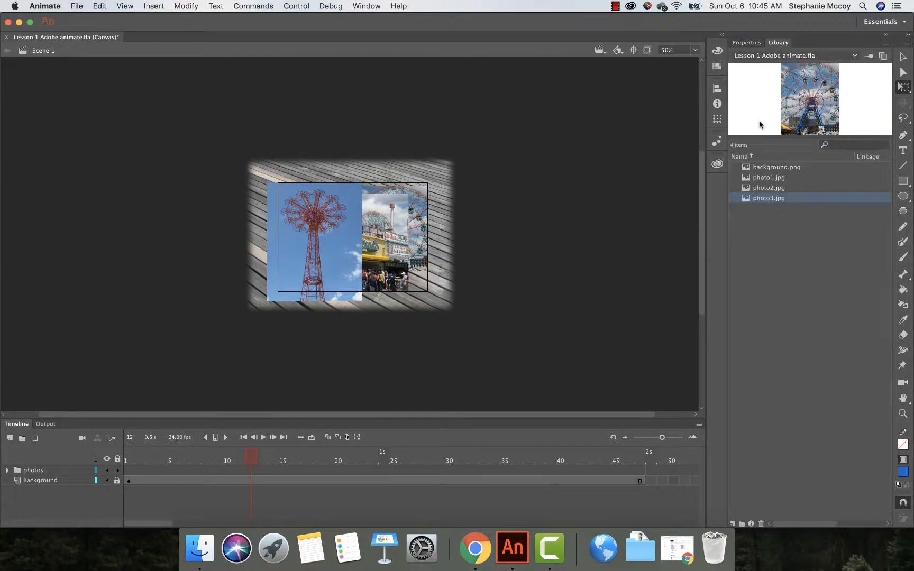
click(762, 180)
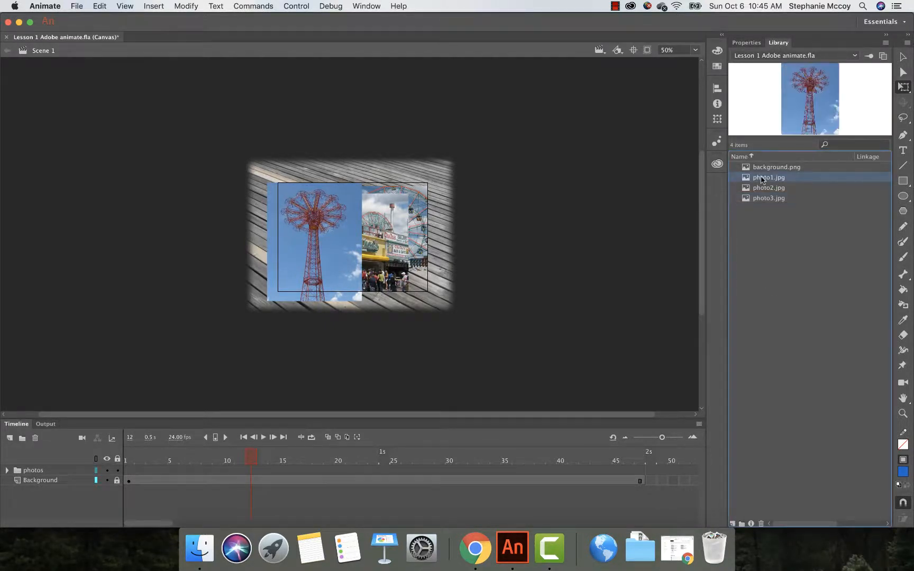
click(326, 243)
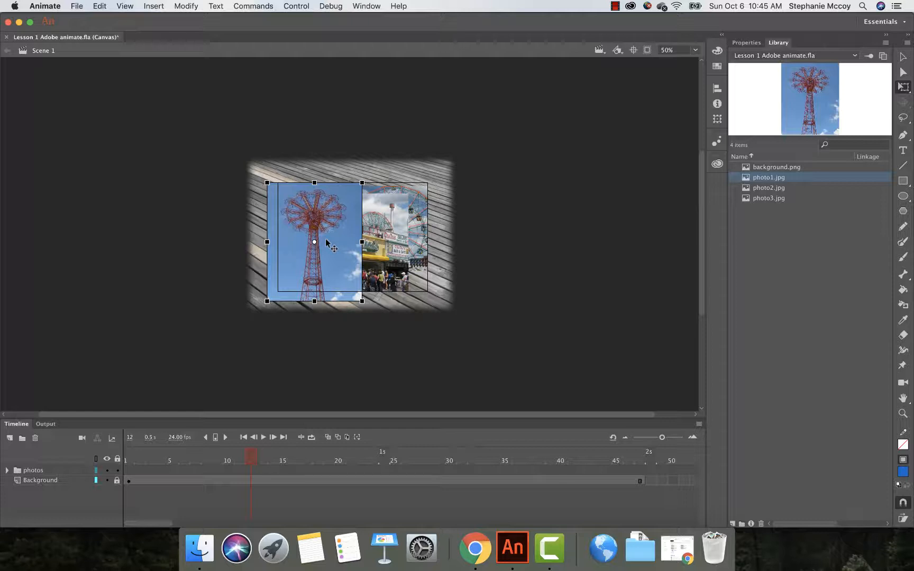
click(745, 44)
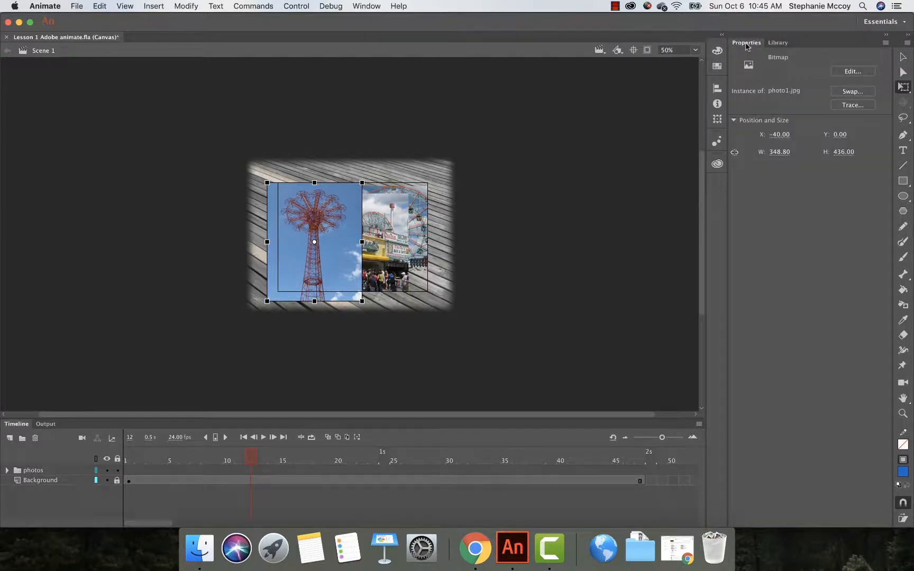
click(776, 135)
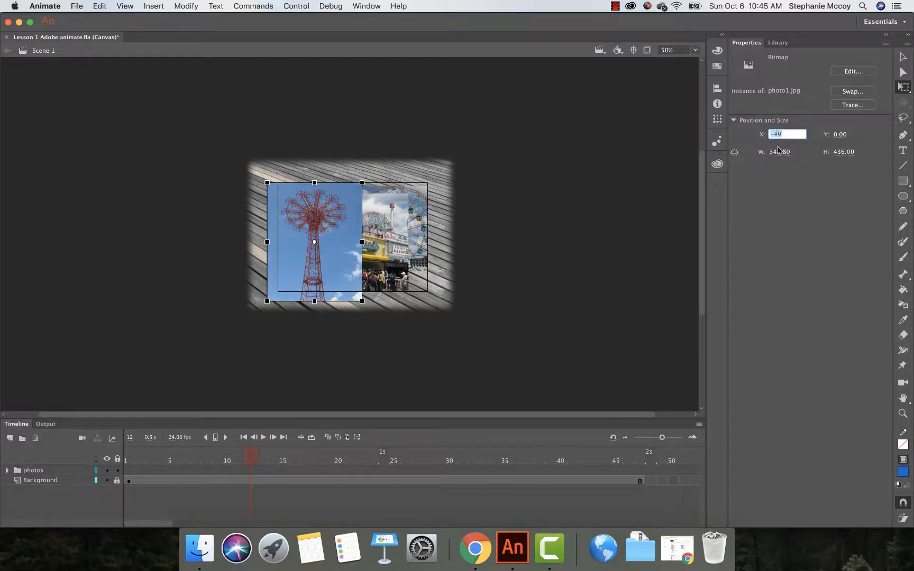
text(50)
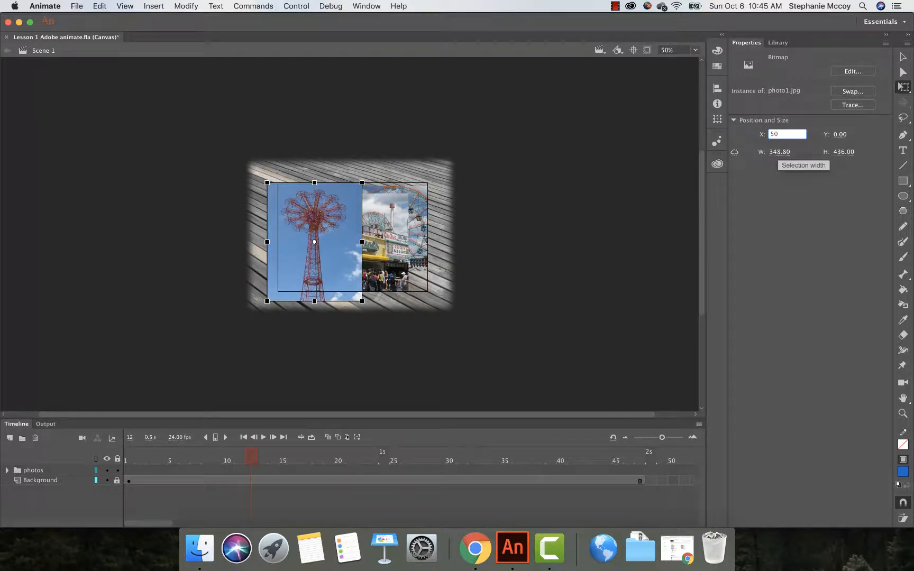
key(Return)
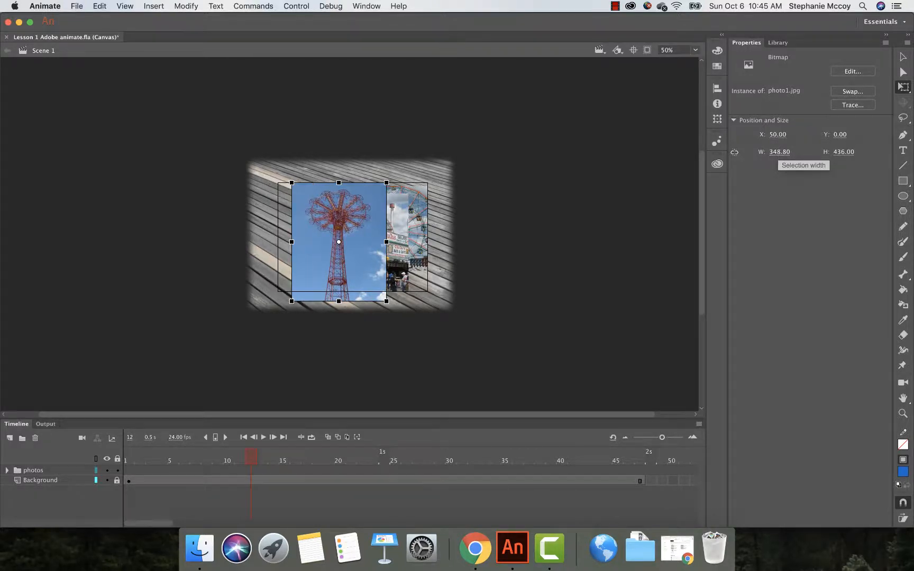
Step: Set the photo1 image's Y position to 50
click(846, 136)
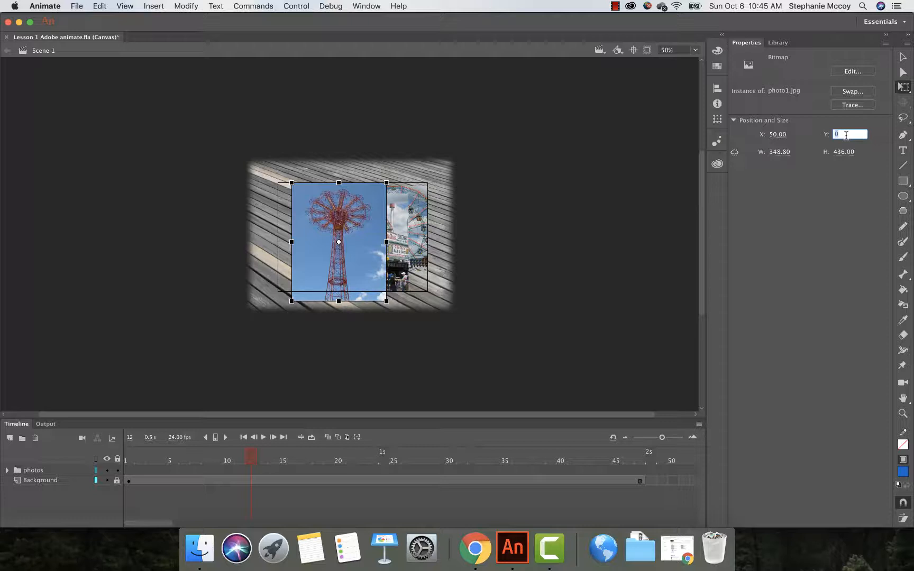
text(5)
key(Return)
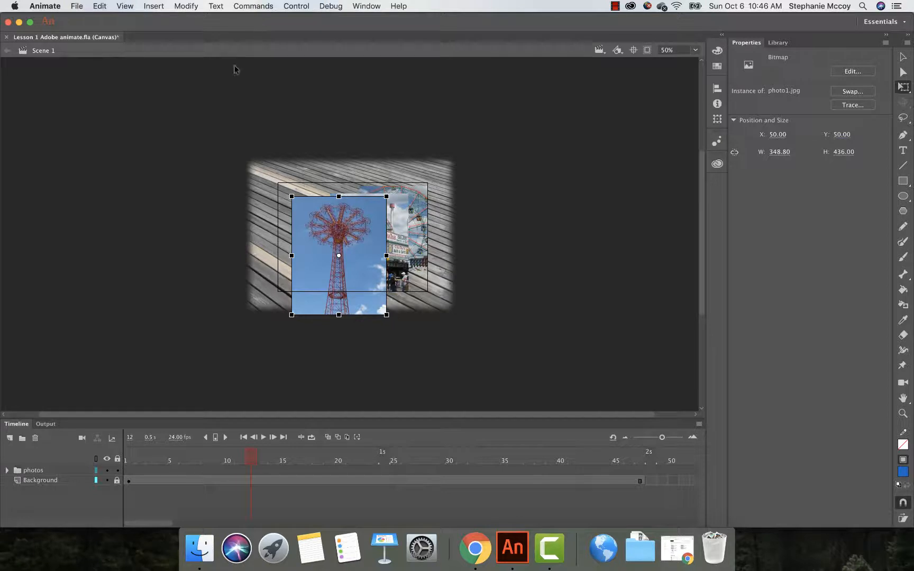
Step: Open the Transform panel and rotate the photo1 image by -12 degrees
click(362, 6)
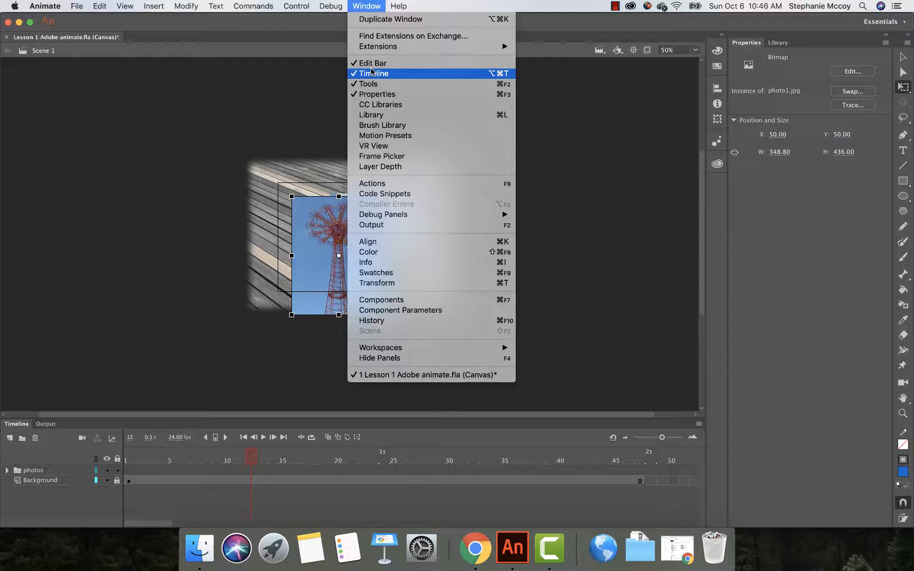
click(382, 284)
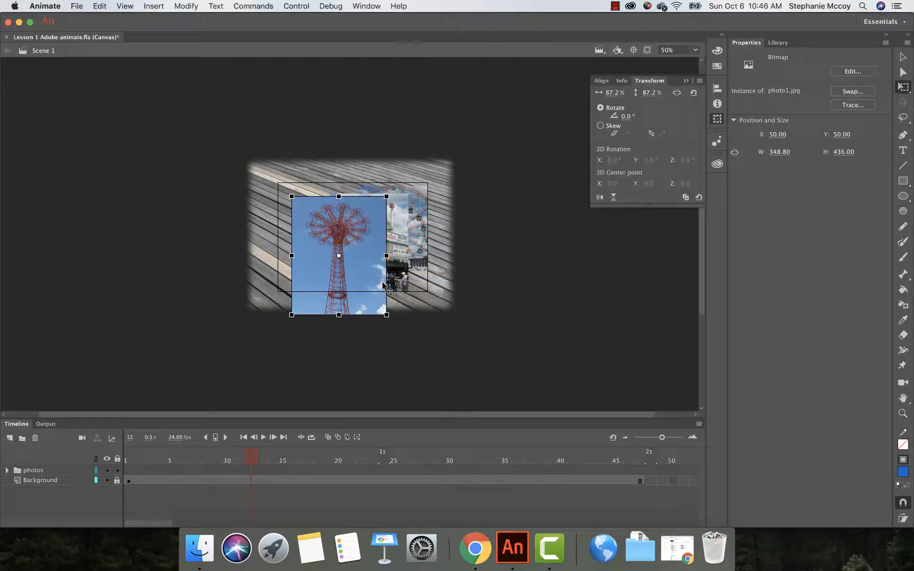
click(626, 117)
text(-12)
key(Return)
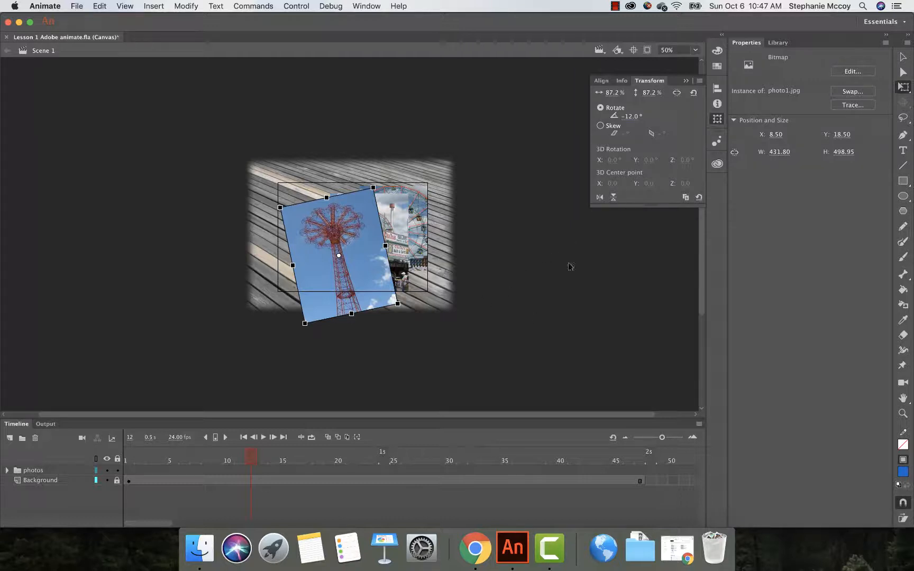
Step: Expand the photos folder in the timeline and select the photo_2 layer
click(776, 43)
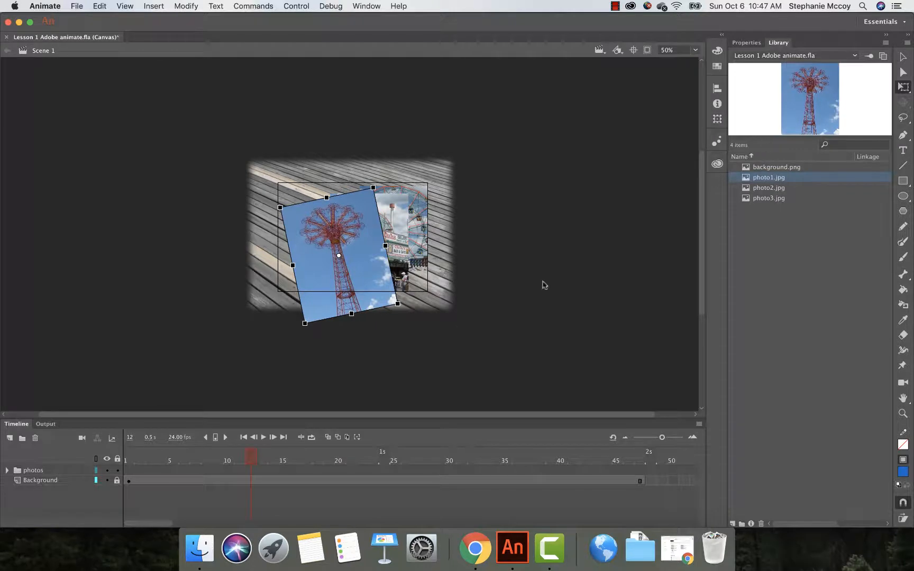
click(7, 470)
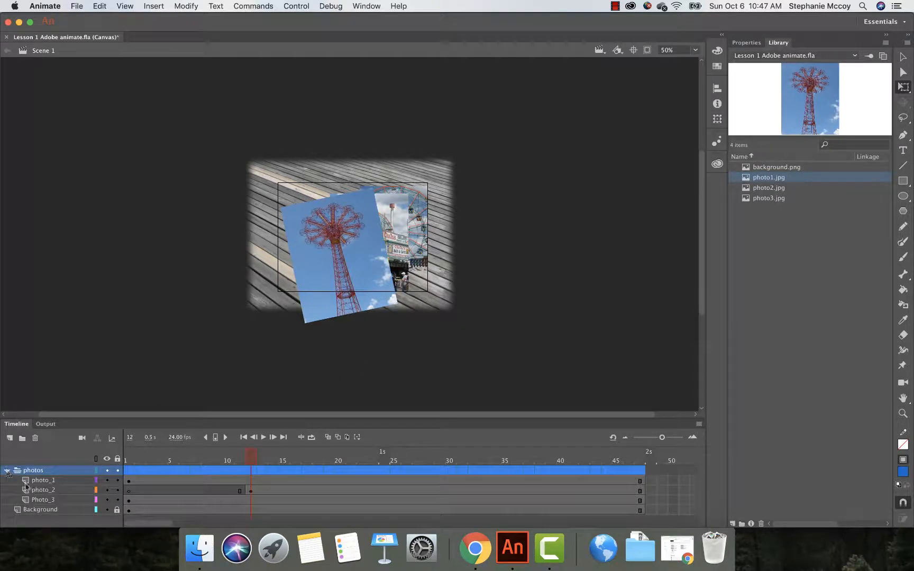
click(40, 490)
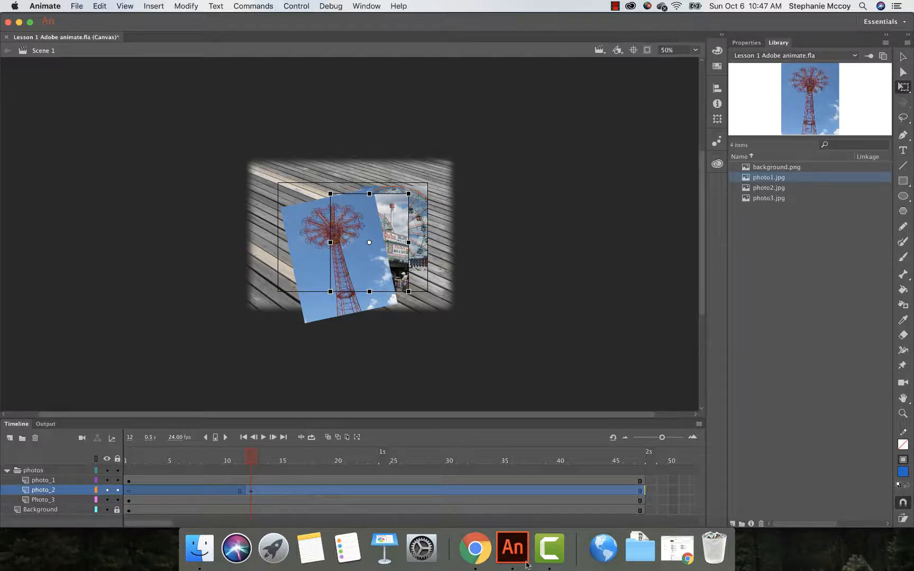
click(548, 550)
click(511, 548)
Step: Hide the photo_1 layer on the stage
click(52, 481)
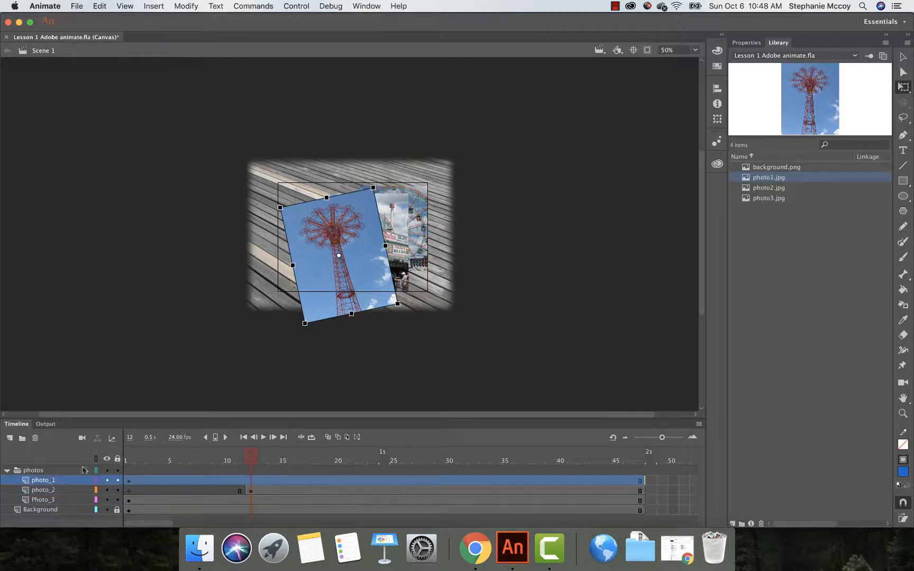
click(117, 459)
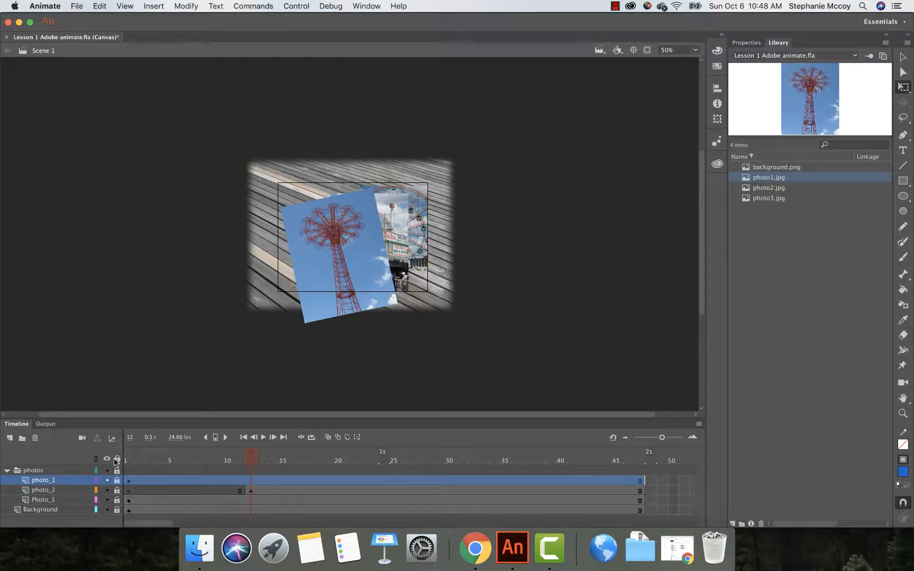
click(117, 460)
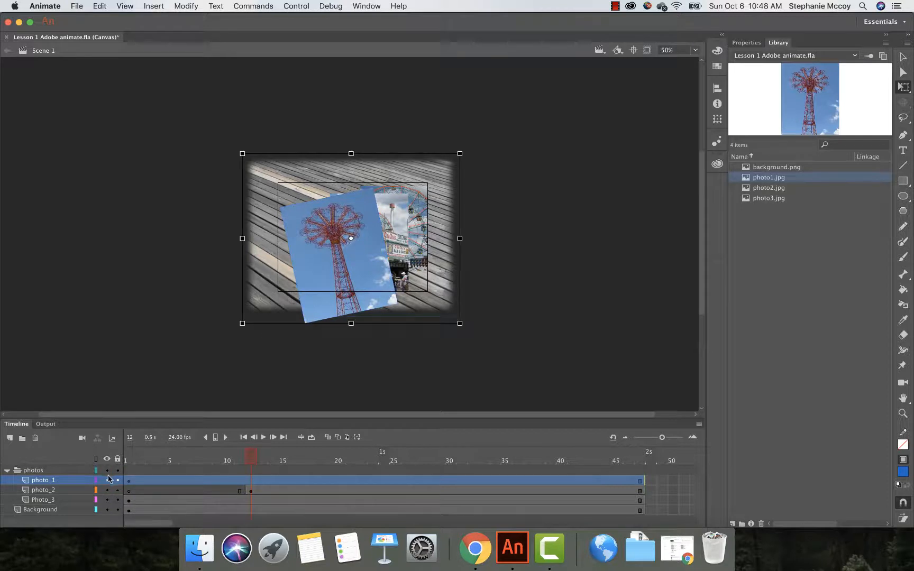
click(63, 482)
click(107, 460)
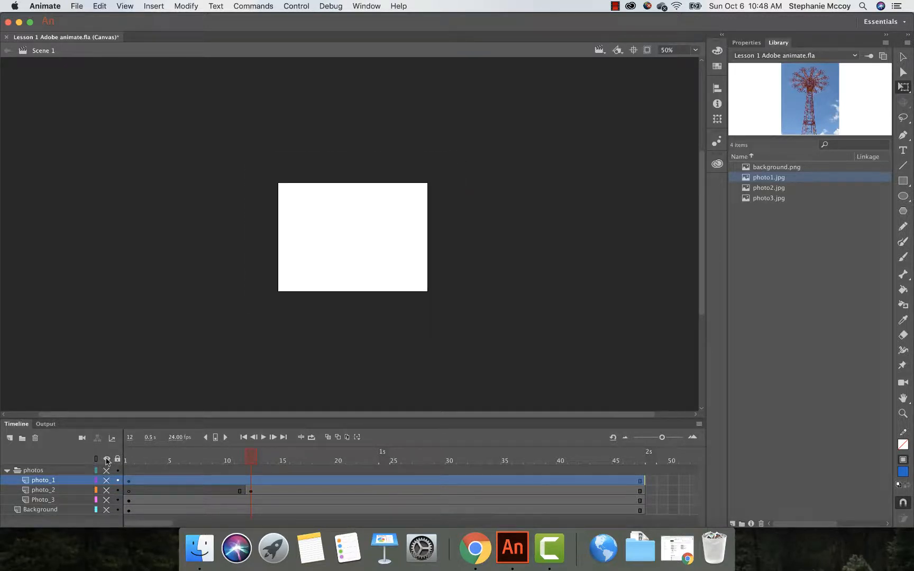
click(107, 459)
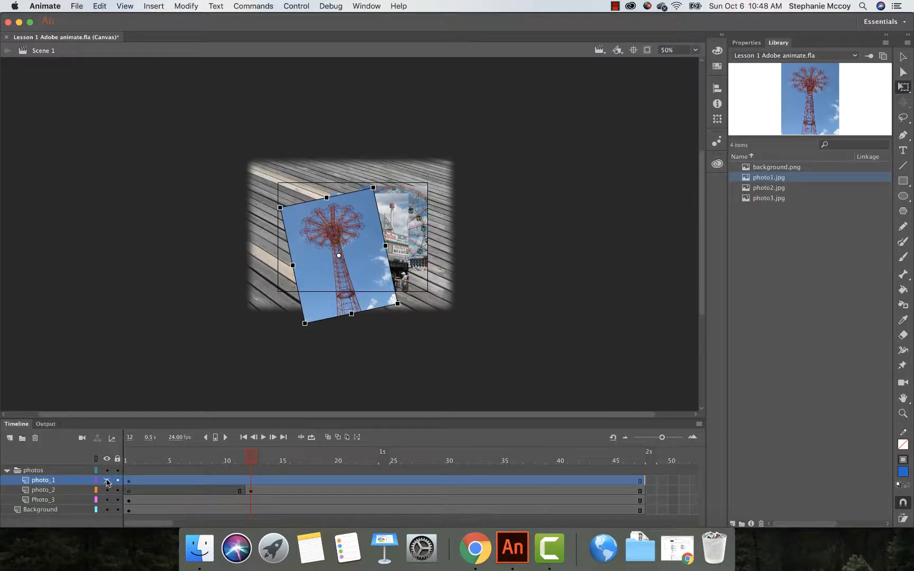
click(107, 480)
Step: Select frame 13 of the photo_2 layer
click(369, 262)
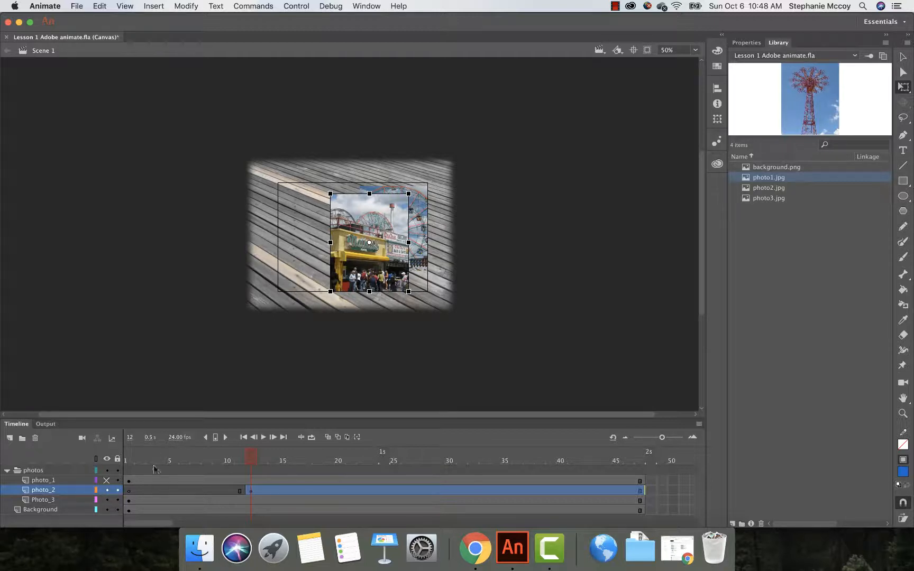
click(250, 491)
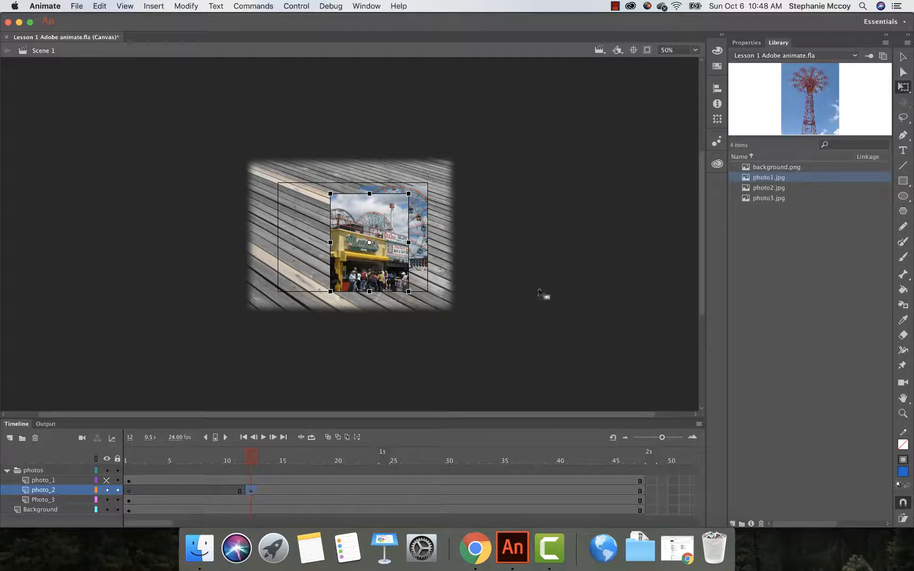
click(751, 46)
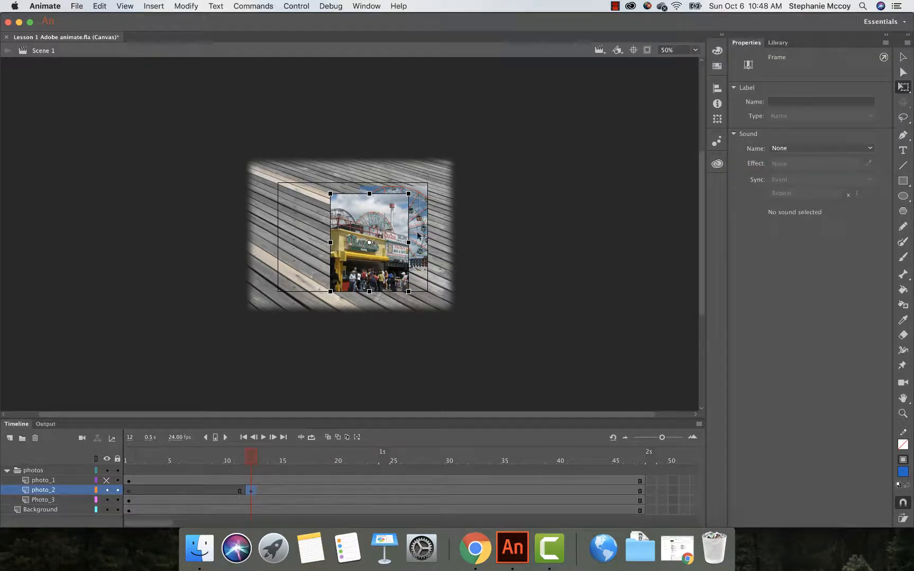
click(381, 256)
click(590, 225)
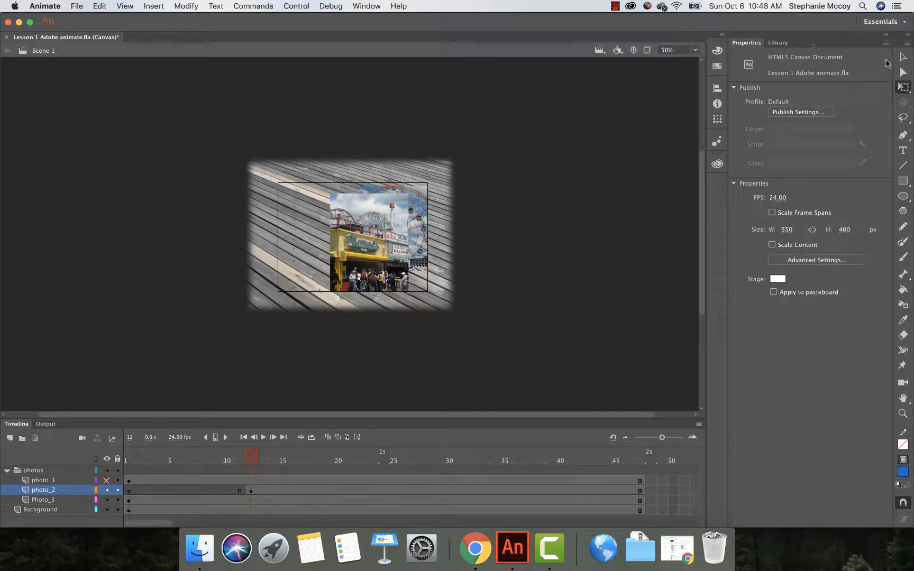
click(903, 57)
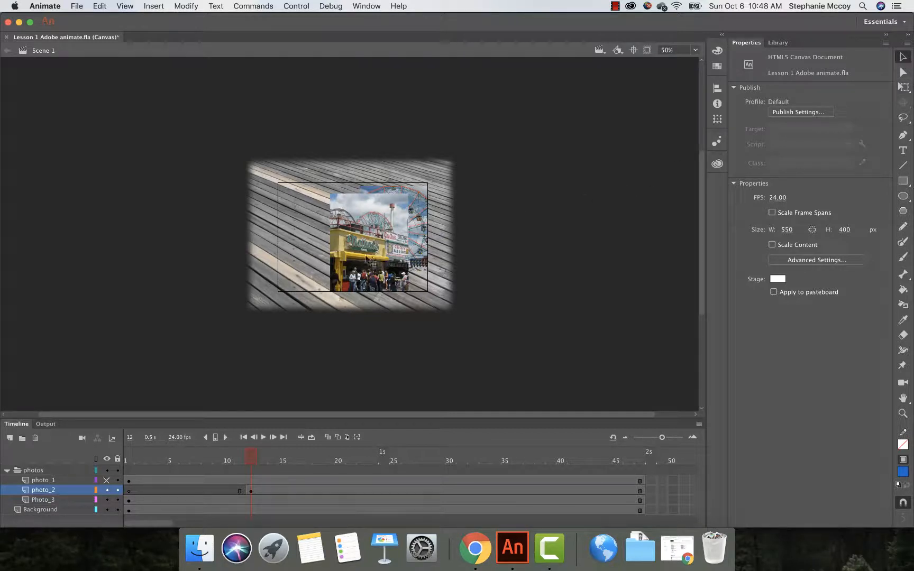
click(260, 490)
click(262, 490)
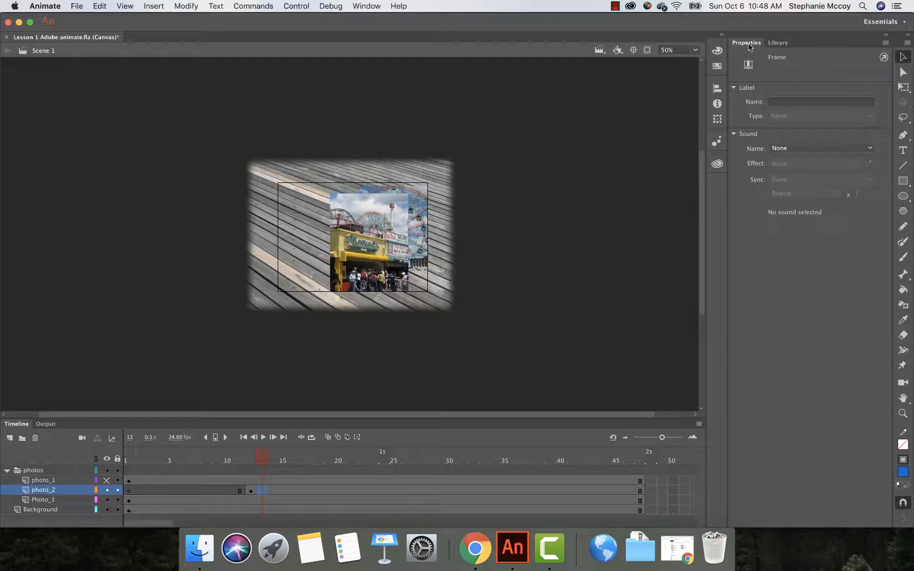
Step: Select the photo2 image and set its X position to 200
click(777, 43)
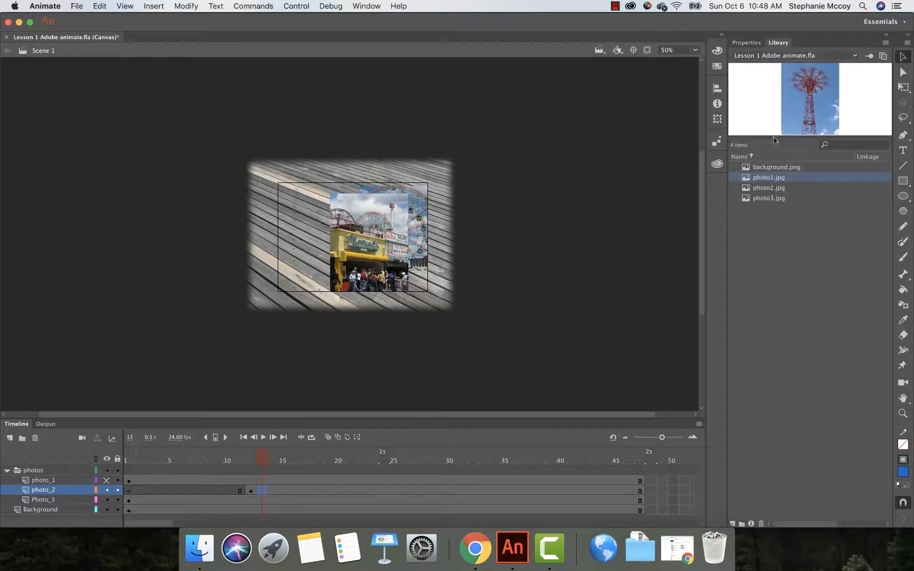
click(768, 188)
click(751, 45)
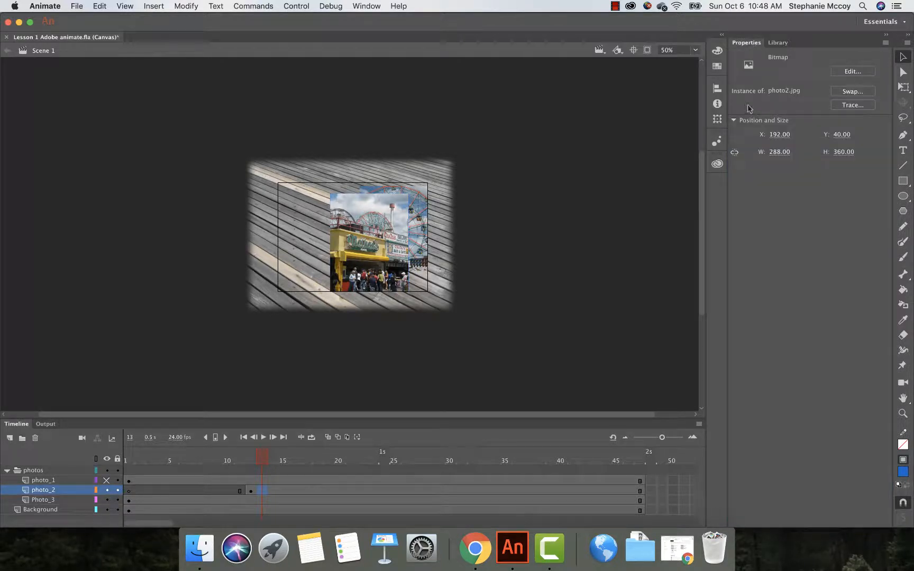
click(776, 44)
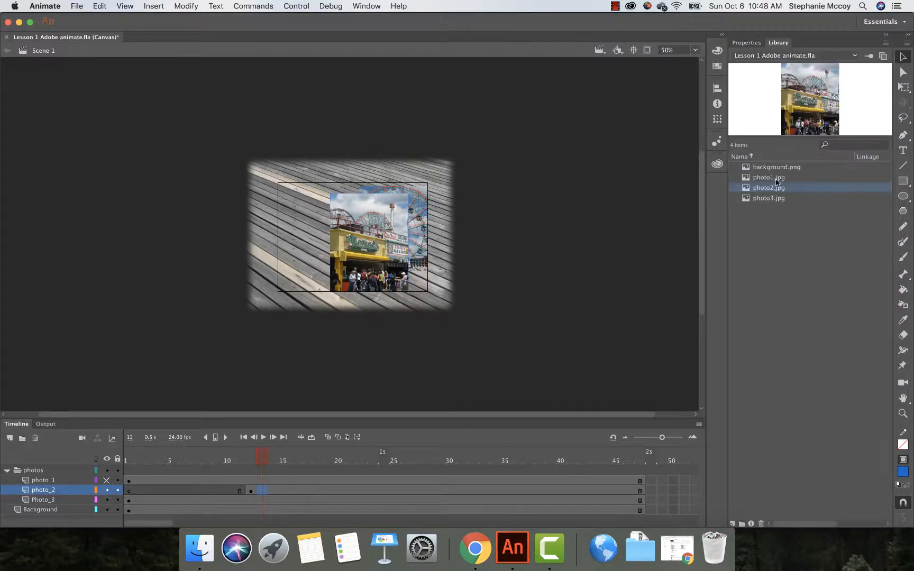
click(752, 45)
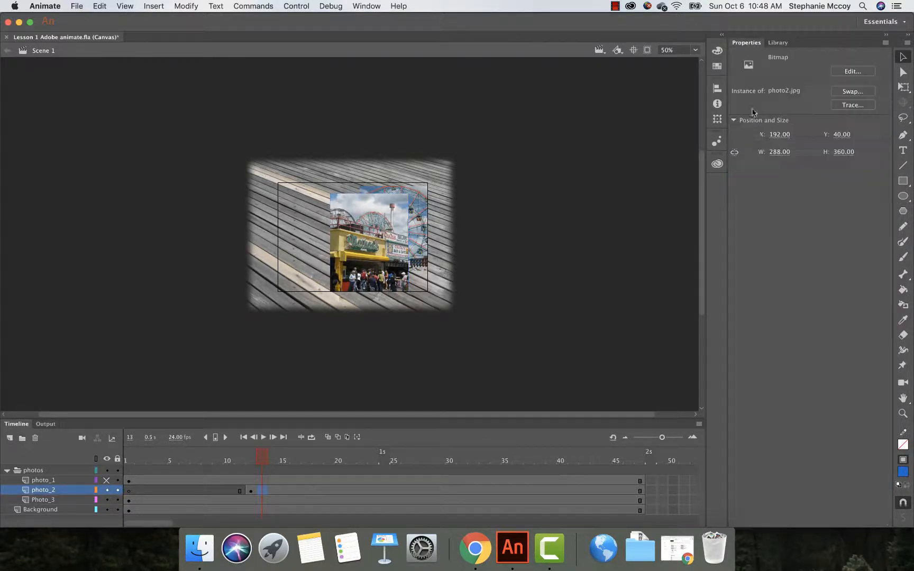
click(782, 135)
text(200)
click(849, 135)
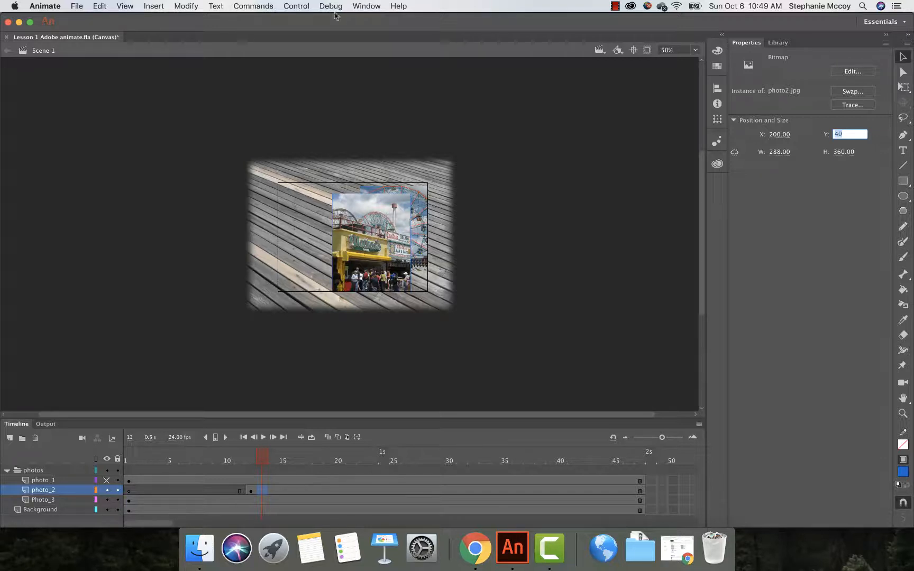
Step: Rotate the photo2 image by 6 degrees in the Transform panel
click(362, 11)
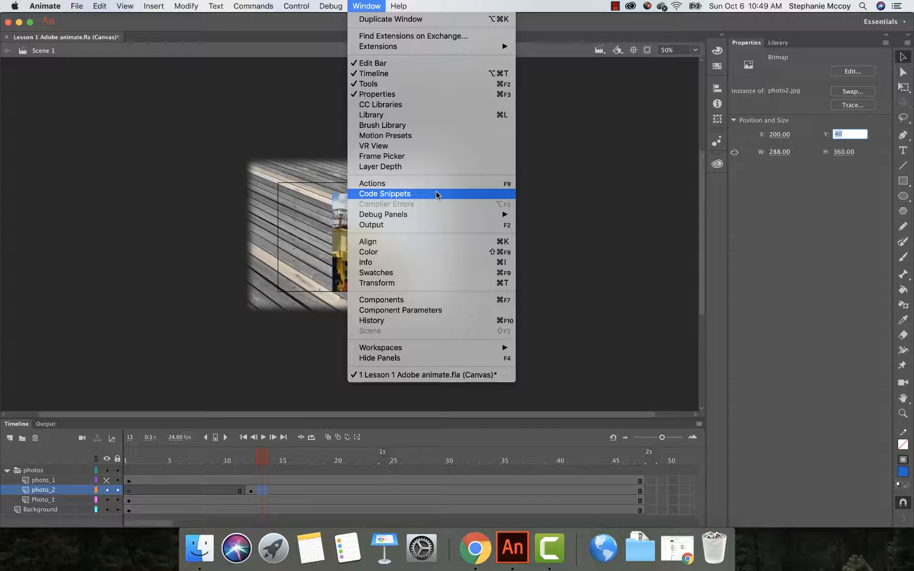
click(407, 284)
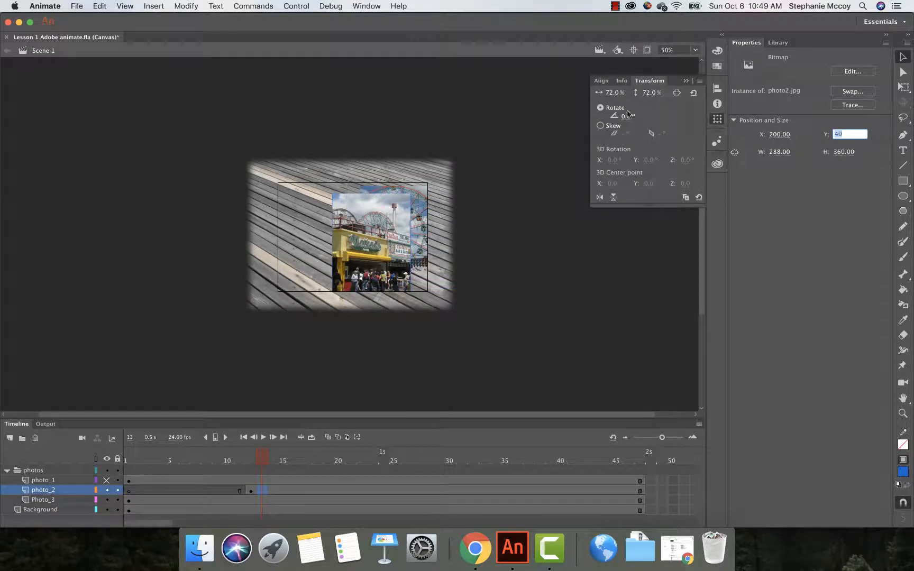
click(625, 115)
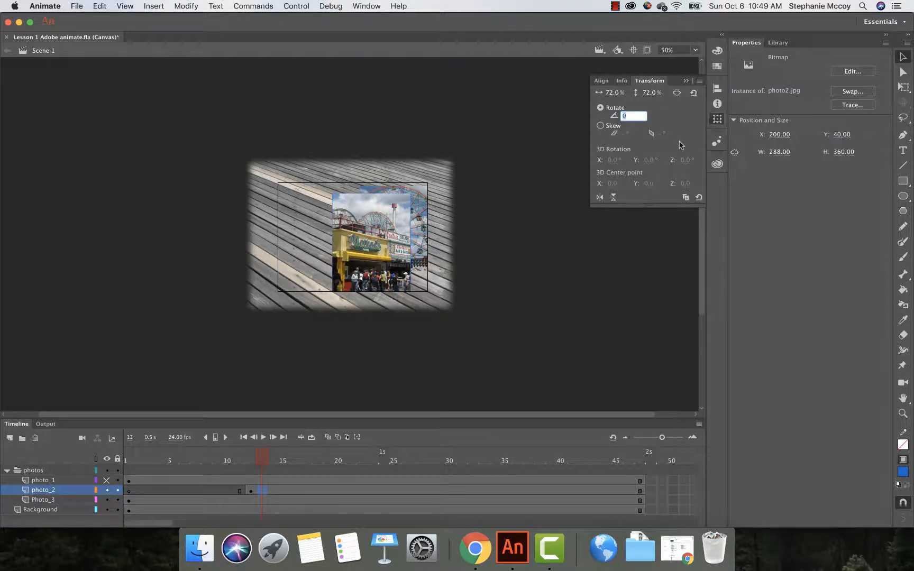
text(6)
key(Return)
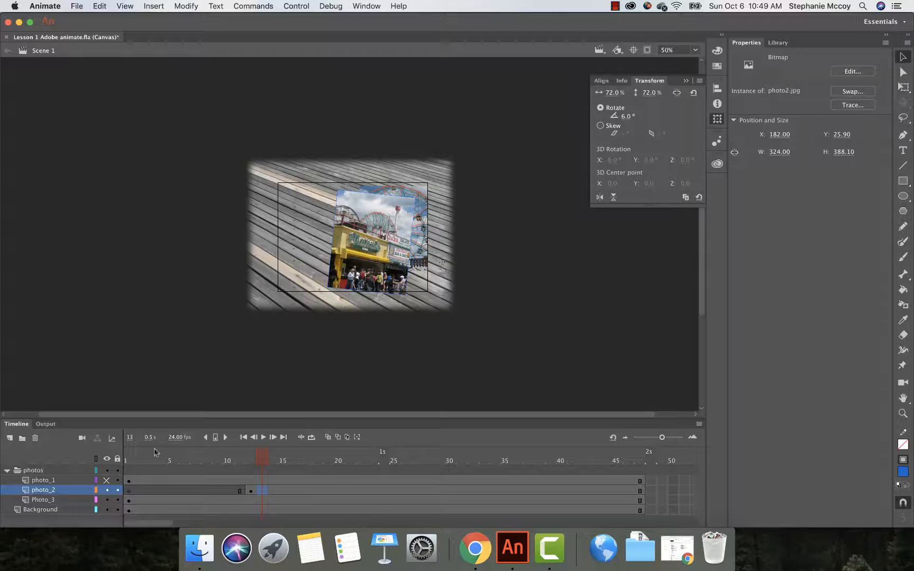
Step: Hide the photo_2 layer on the stage
click(107, 480)
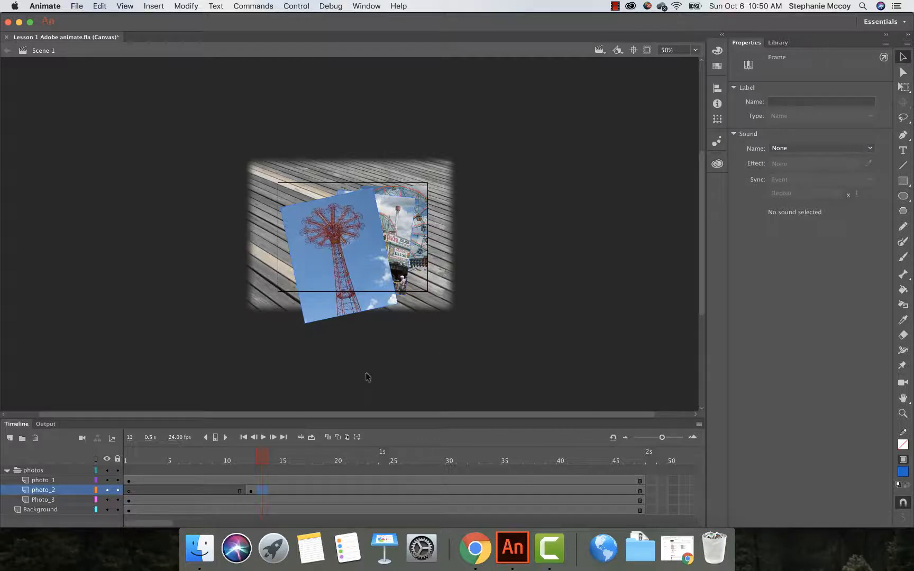
click(107, 480)
click(106, 490)
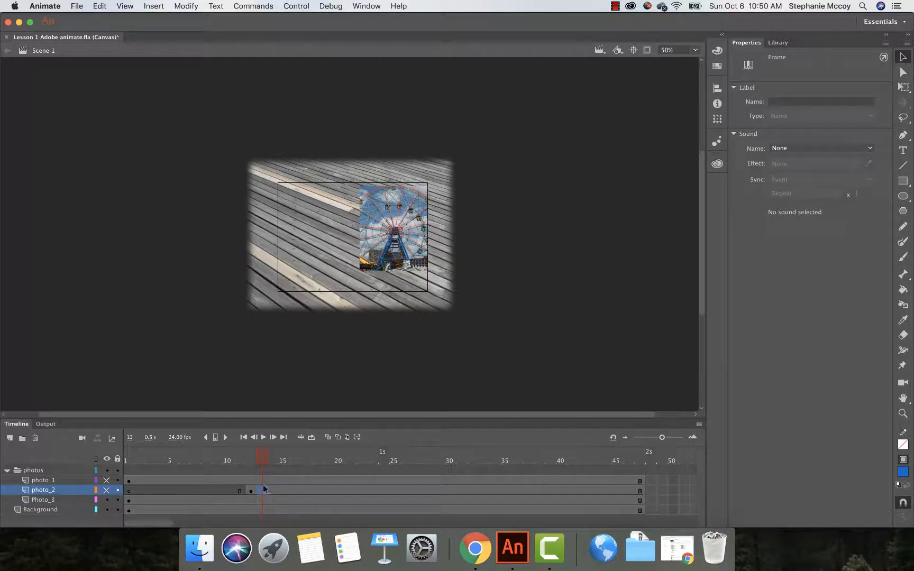
Step: Select the photo3 image on the Photo_3 layer and set its position to X 200, Y 40
click(389, 216)
click(777, 42)
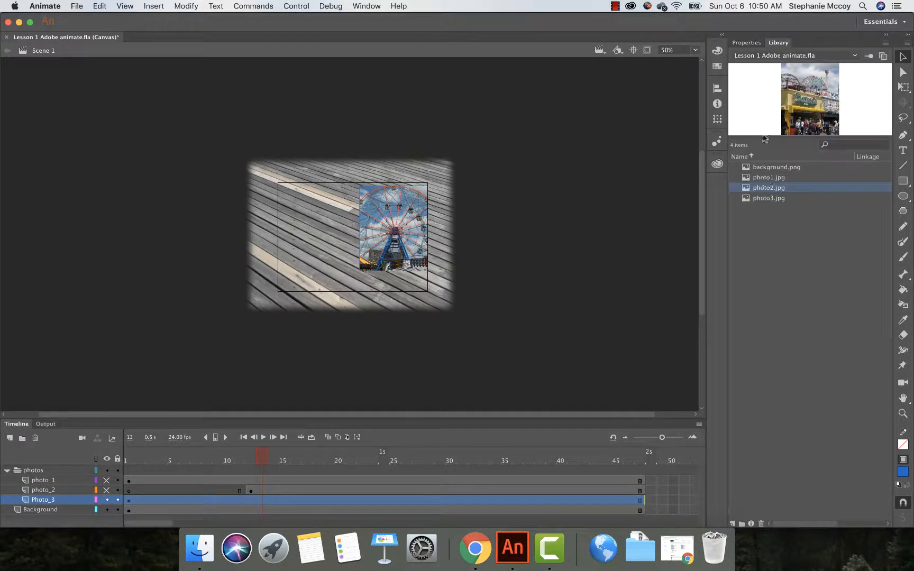
click(764, 199)
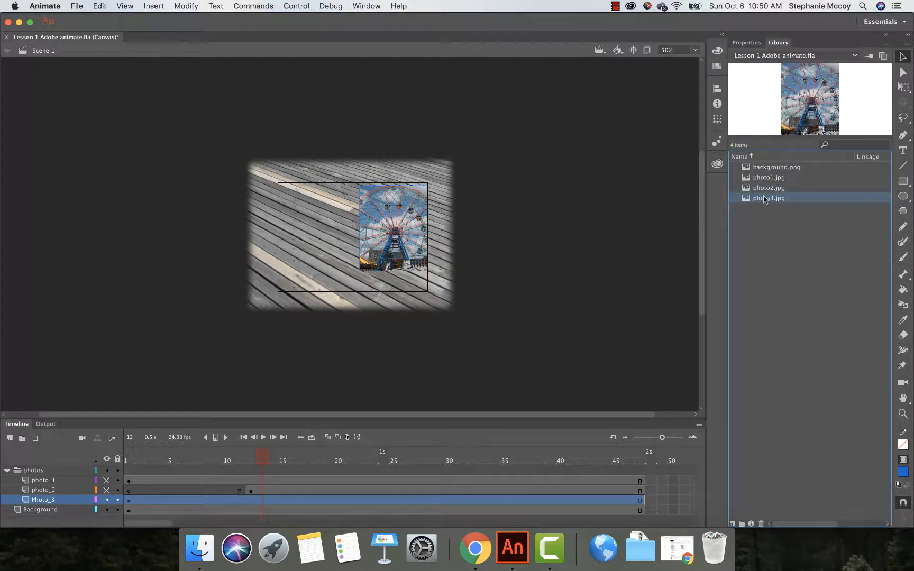
click(746, 42)
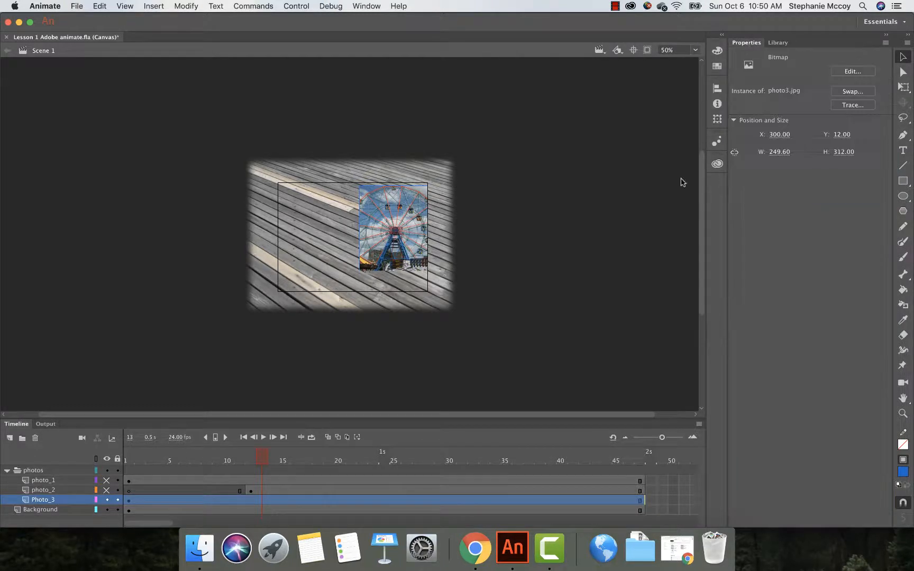
click(782, 135)
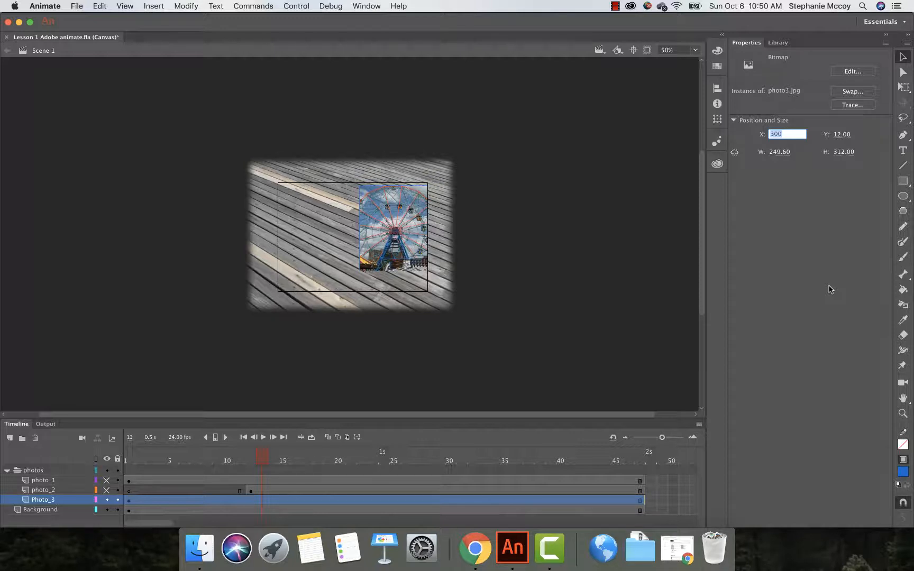
text(200)
key(Return)
click(843, 135)
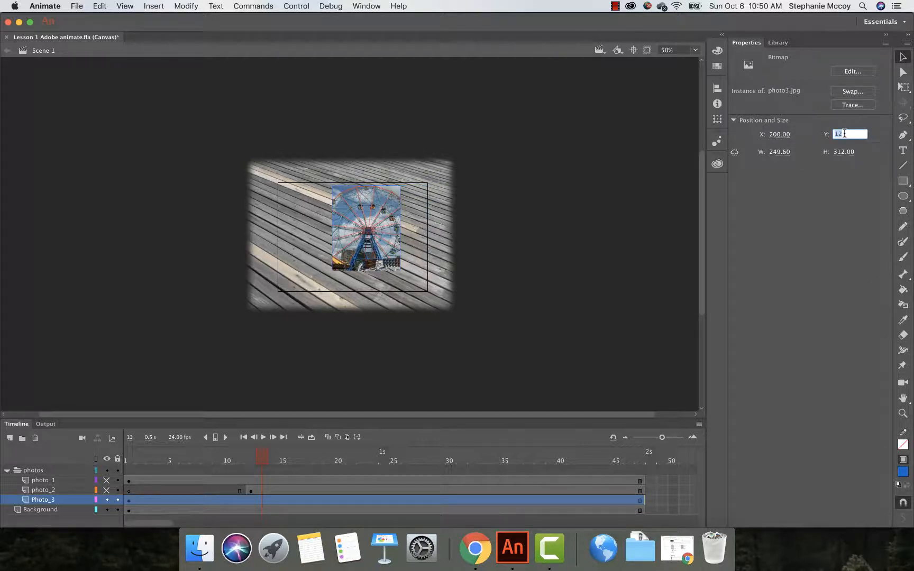
text(40)
click(778, 135)
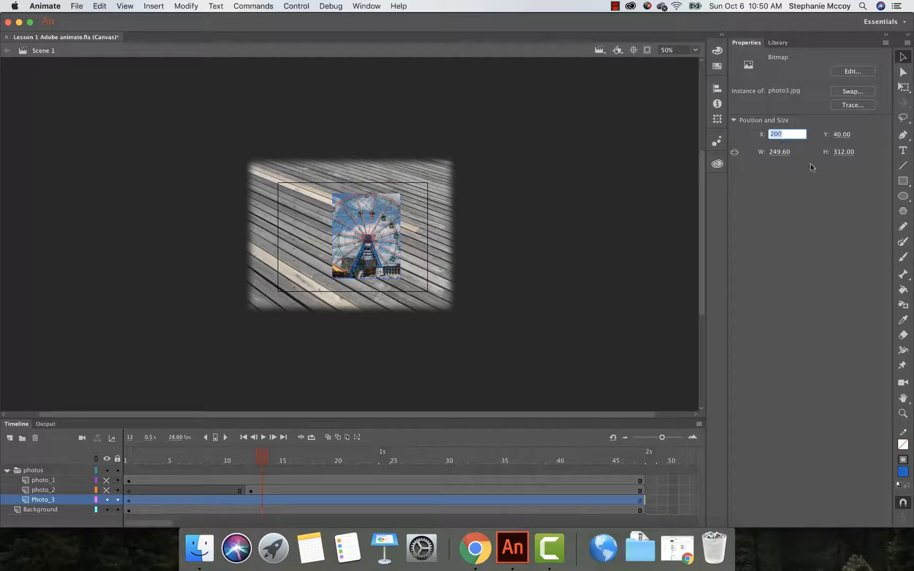
Step: Set the photo3 image's position to X 360 and Y 65
text(360)
click(841, 133)
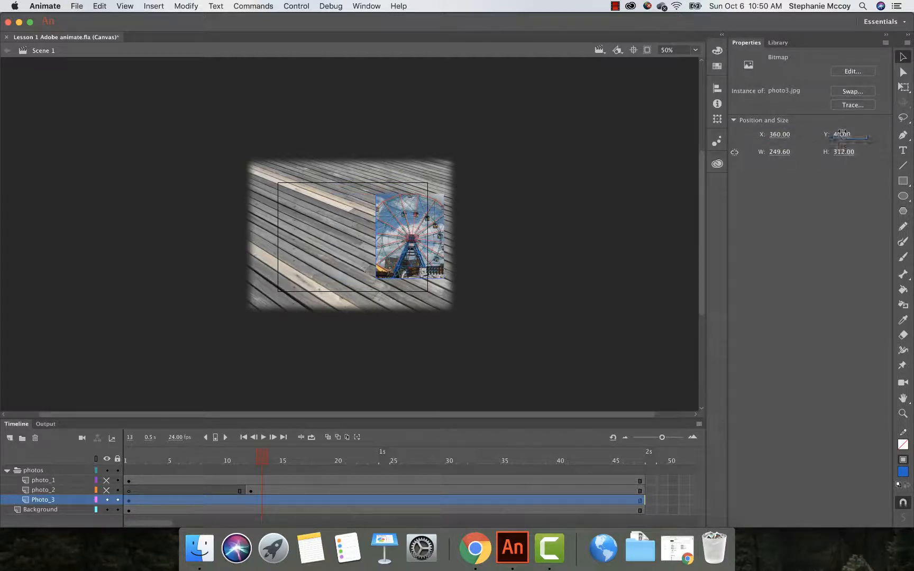
text(65)
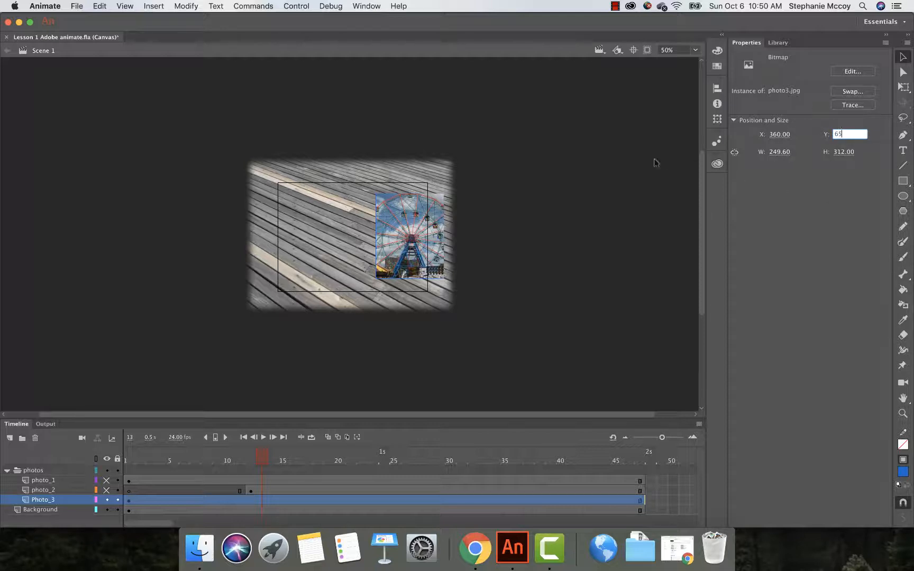
Step: Rotate the photo3 image by -2 degrees in the Transform panel, then deselect it
key(super+t)
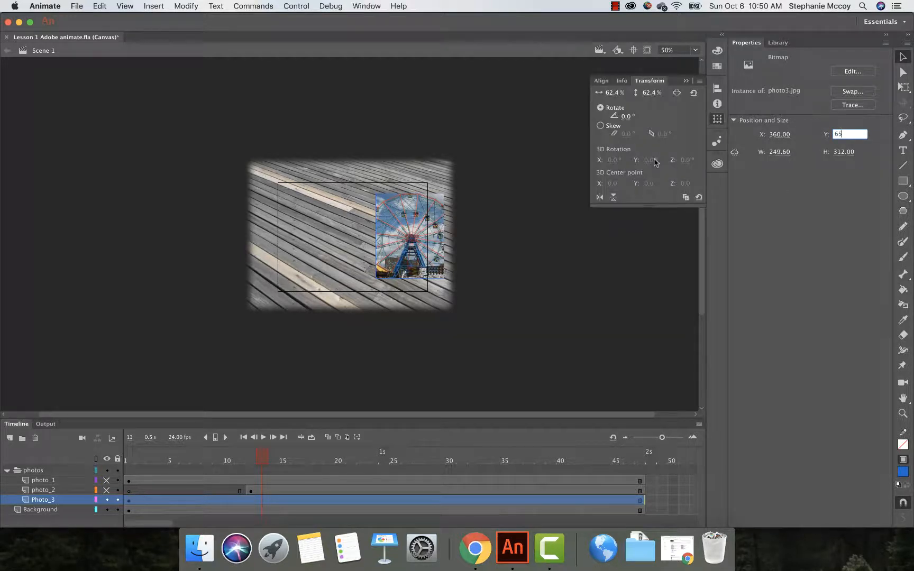
click(627, 117)
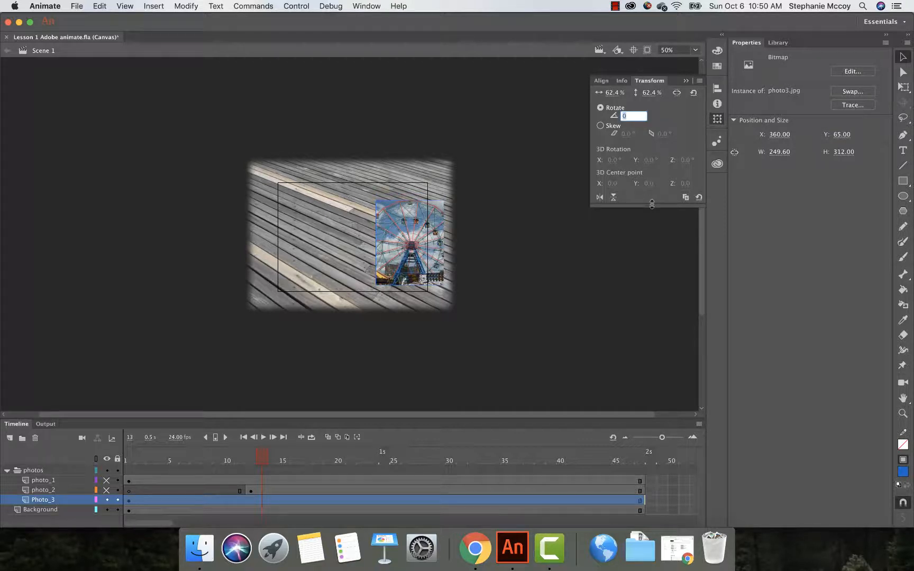
text(-2)
click(601, 269)
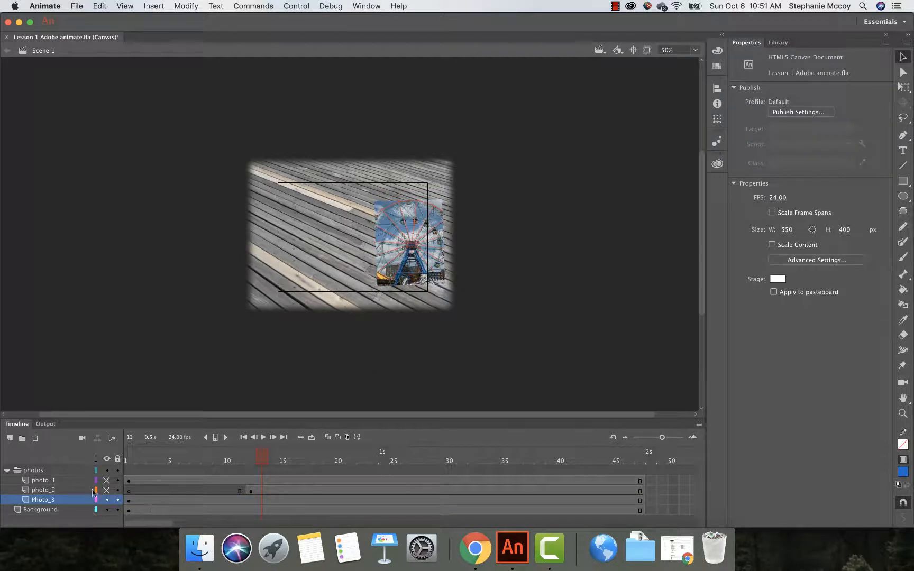
Step: Unhide the photo_2 and photo_1 layers and drag the photo1 image slightly up and left on the stage
click(106, 490)
click(106, 480)
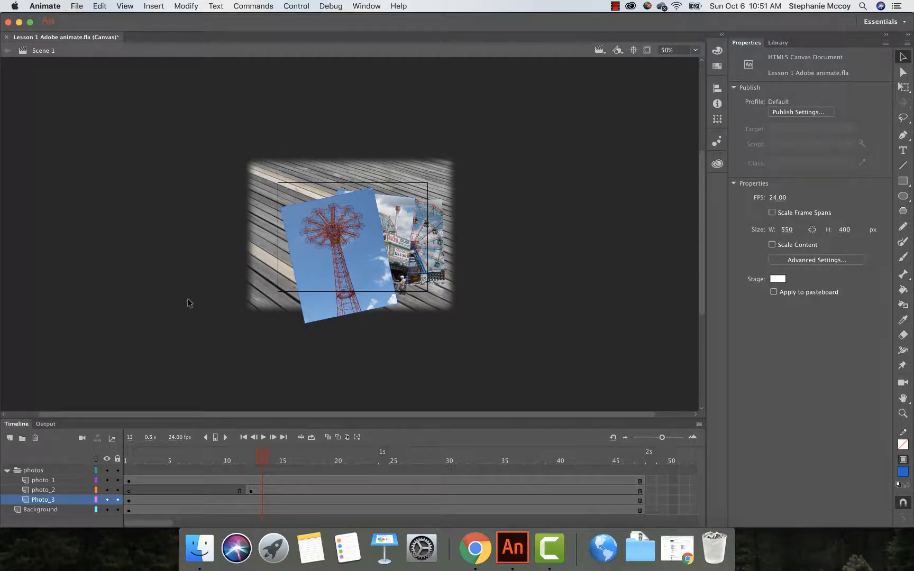
click(309, 259)
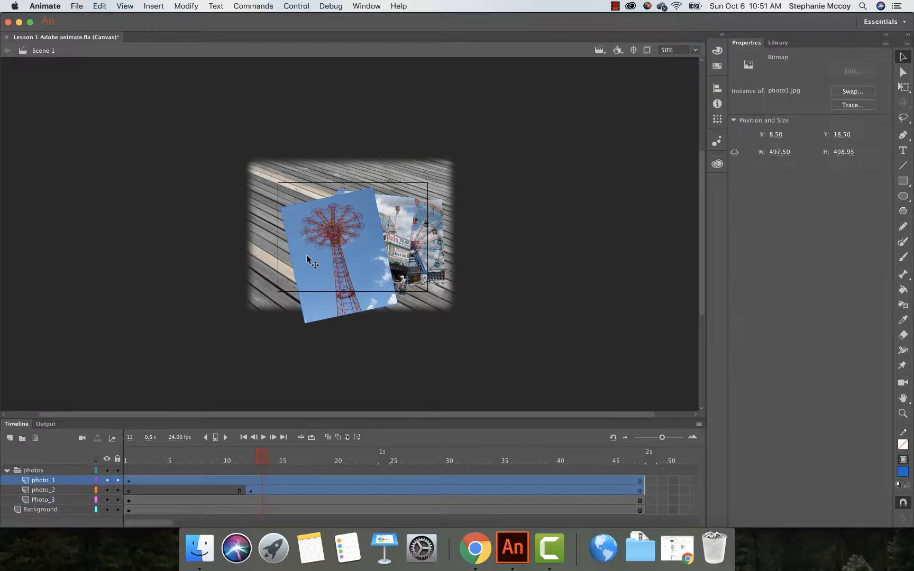
click(56, 482)
drag(310, 273, 298, 255)
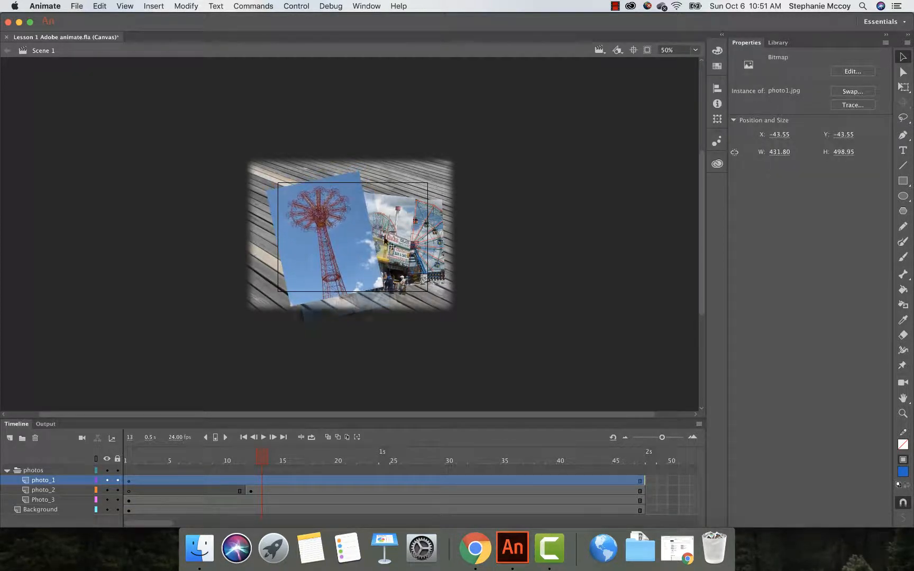
Step: Nudge the photo3 image slightly on the stage to adjust its placement among the photos
mouse_move(391, 233)
mouse_down()
mouse_move(423, 230)
mouse_move(389, 228)
mouse_up()
click(393, 224)
click(360, 246)
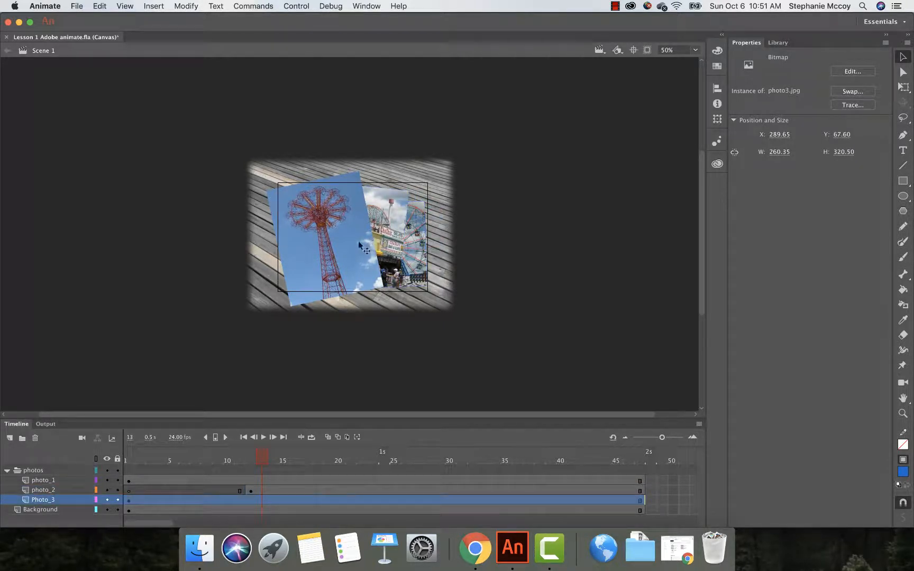
click(338, 259)
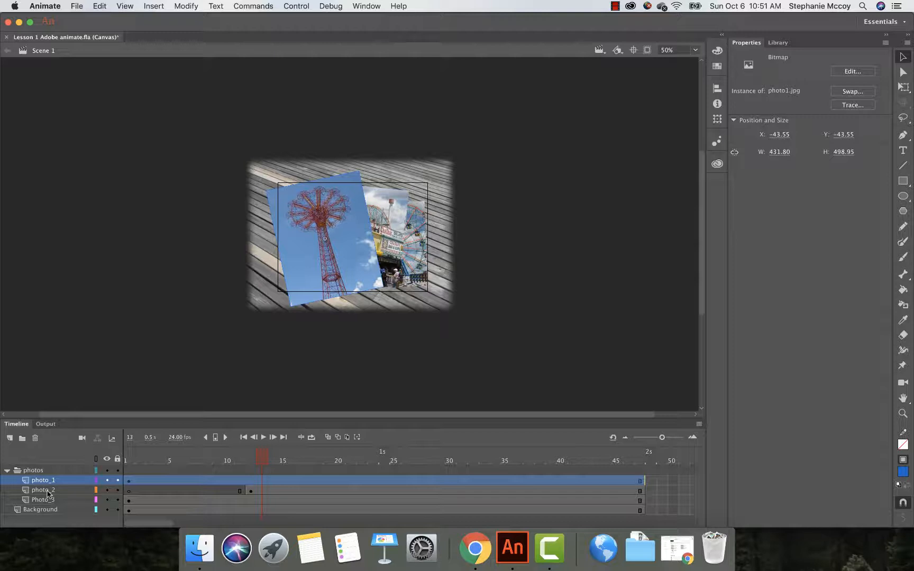
Step: Move the Photo_3 layer to the top of the photos folder and shift the photo2 image slightly left
drag(48, 493, 48, 476)
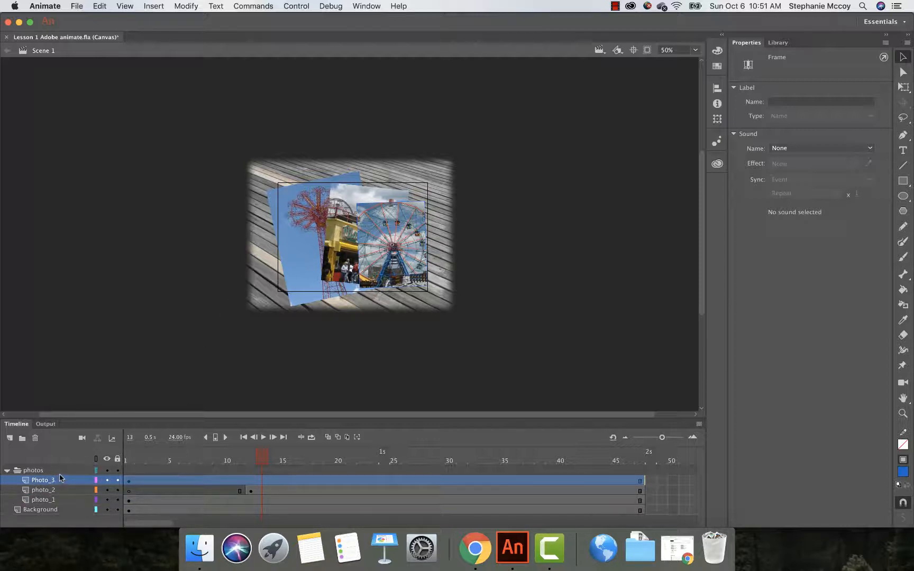
click(338, 267)
drag(339, 267, 327, 272)
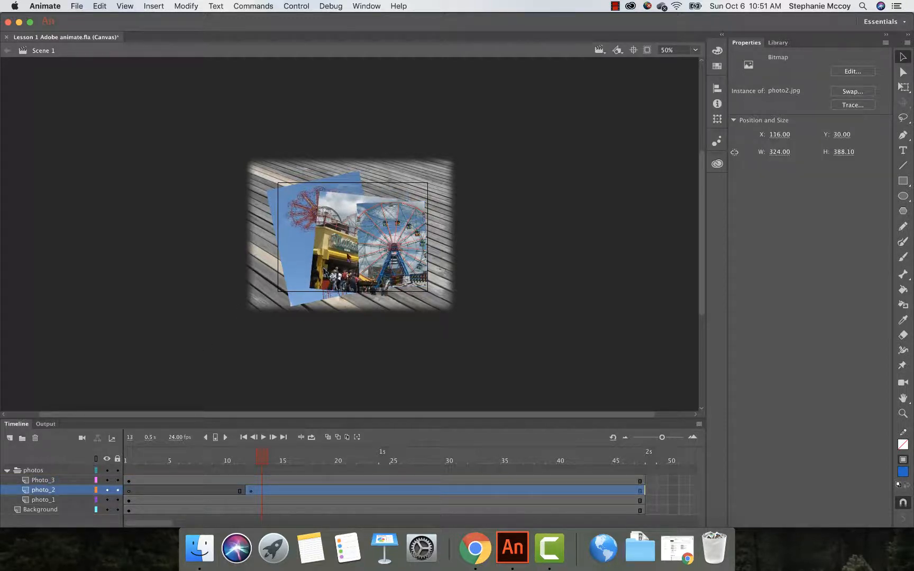
Step: Drag the photo3 image slightly upward and preview the stage with content outside it clipped
drag(375, 240, 375, 228)
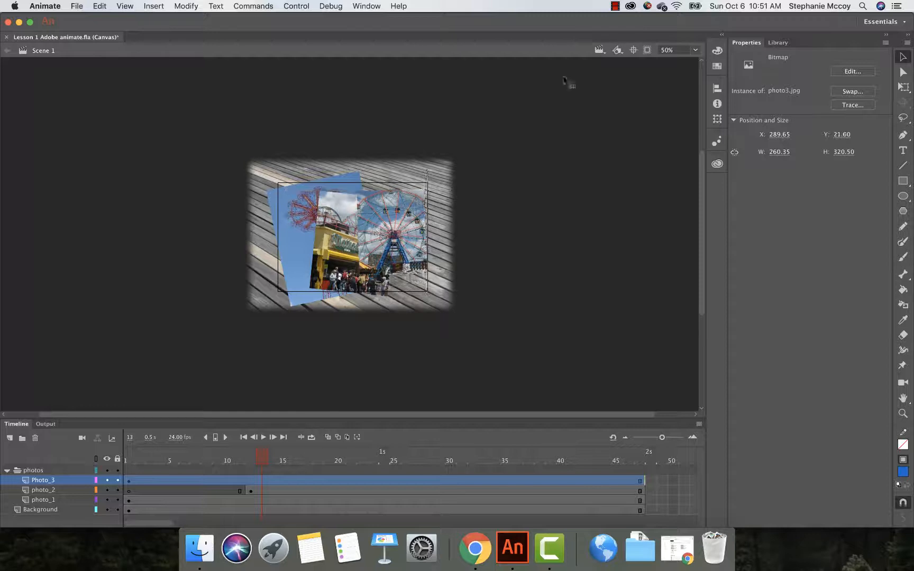
click(647, 51)
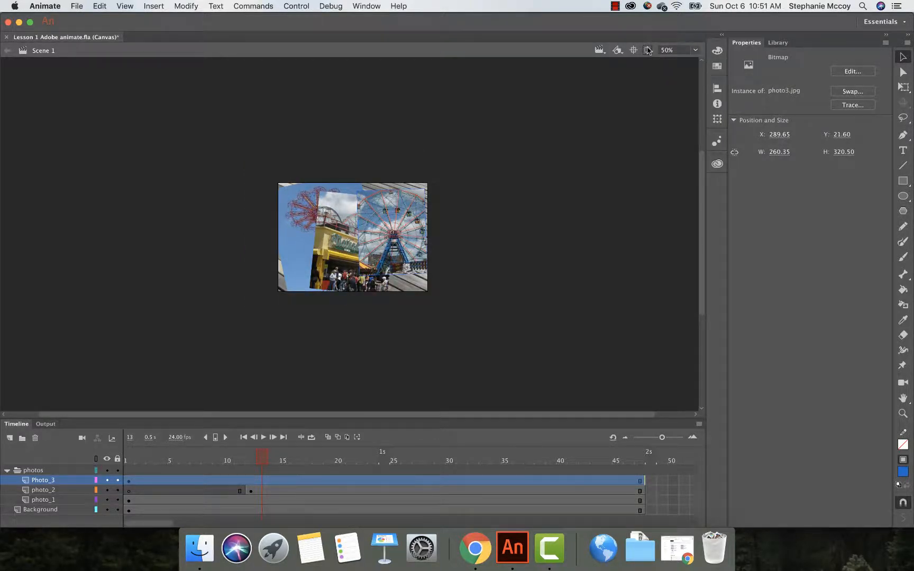
click(647, 50)
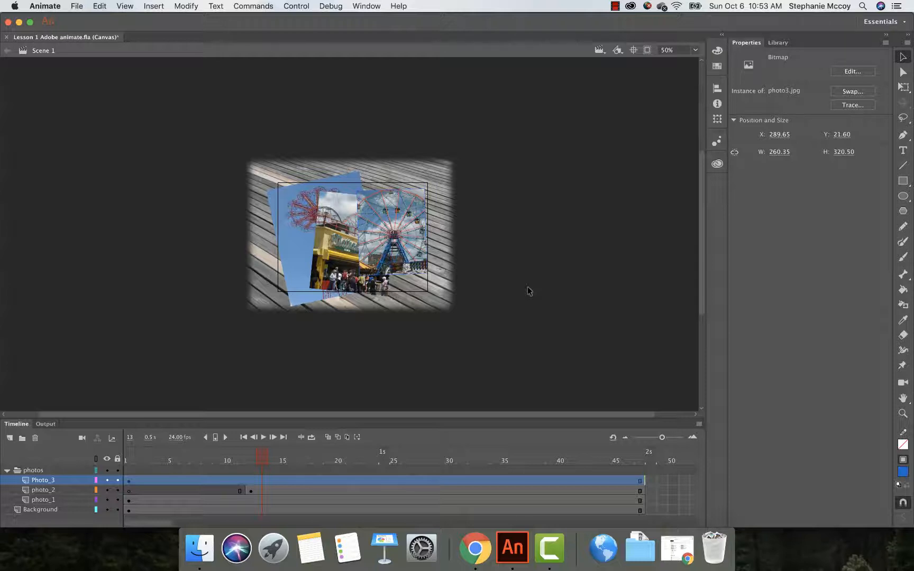
Step: Save the document as Lesson 1 Adobe animate.fla in the 01Start folder
click(77, 5)
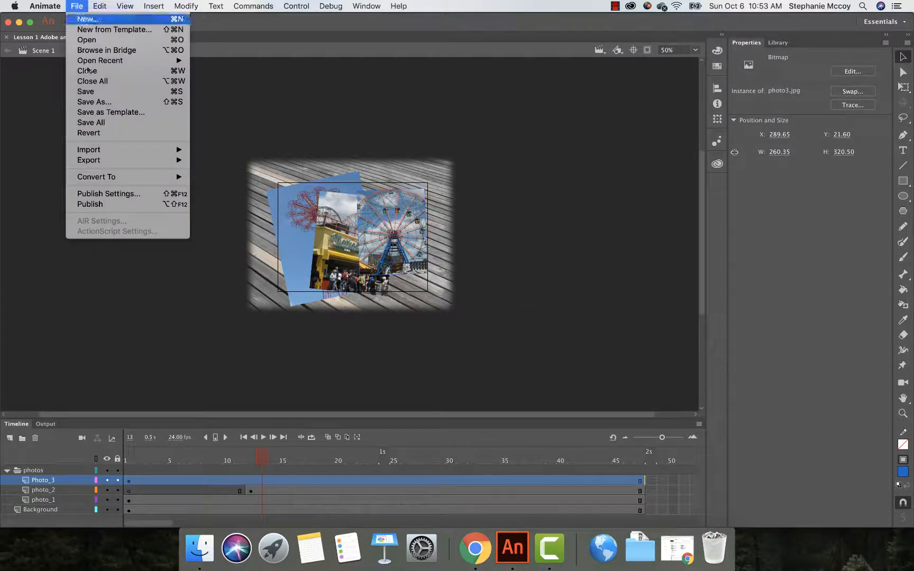
click(88, 102)
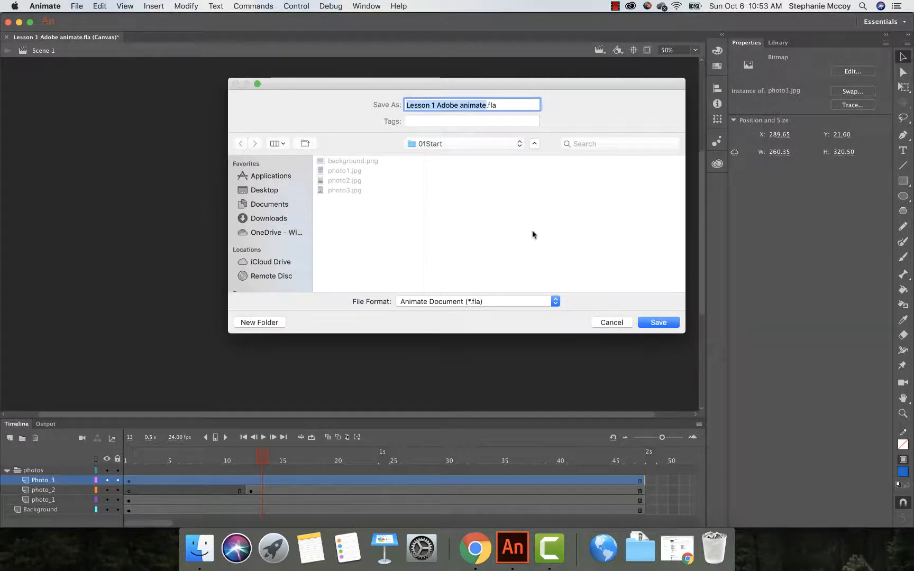
click(657, 323)
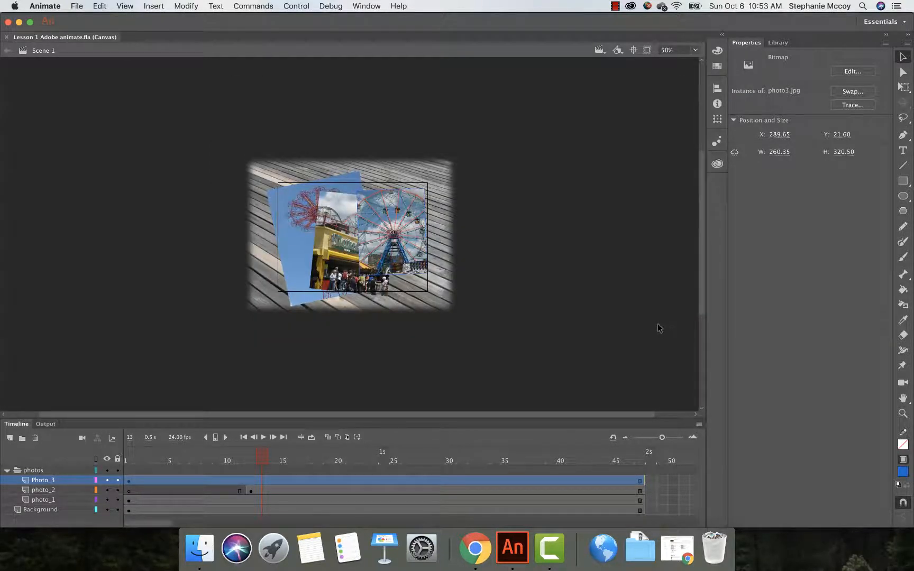